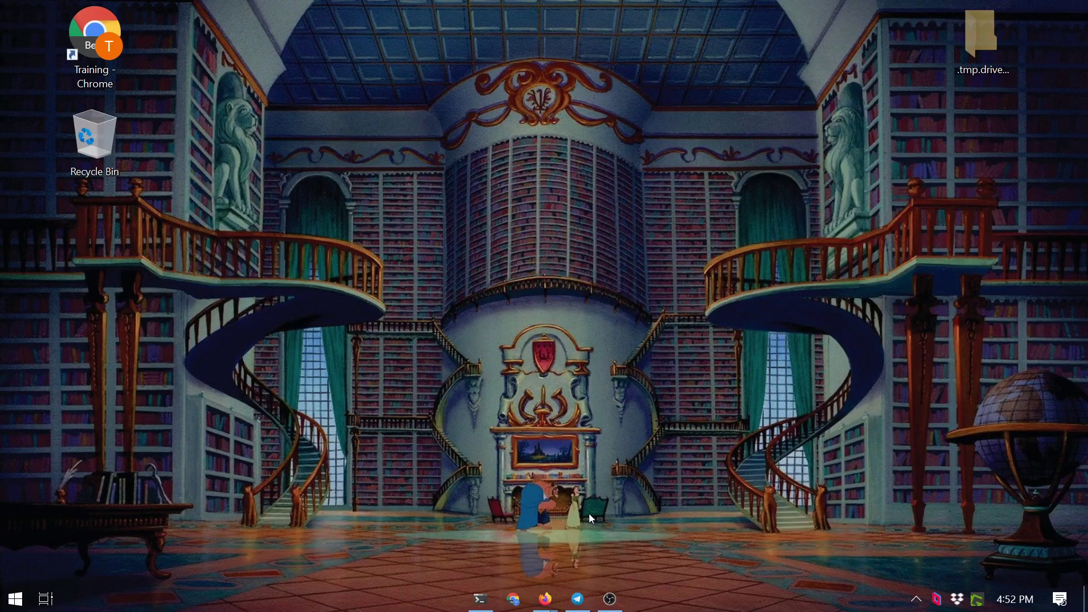
# - Launch Chrome, open the presentation from Drive, and test dragging coins onto the piggy bank, then undo
pyautogui.doubleClick(97, 40)
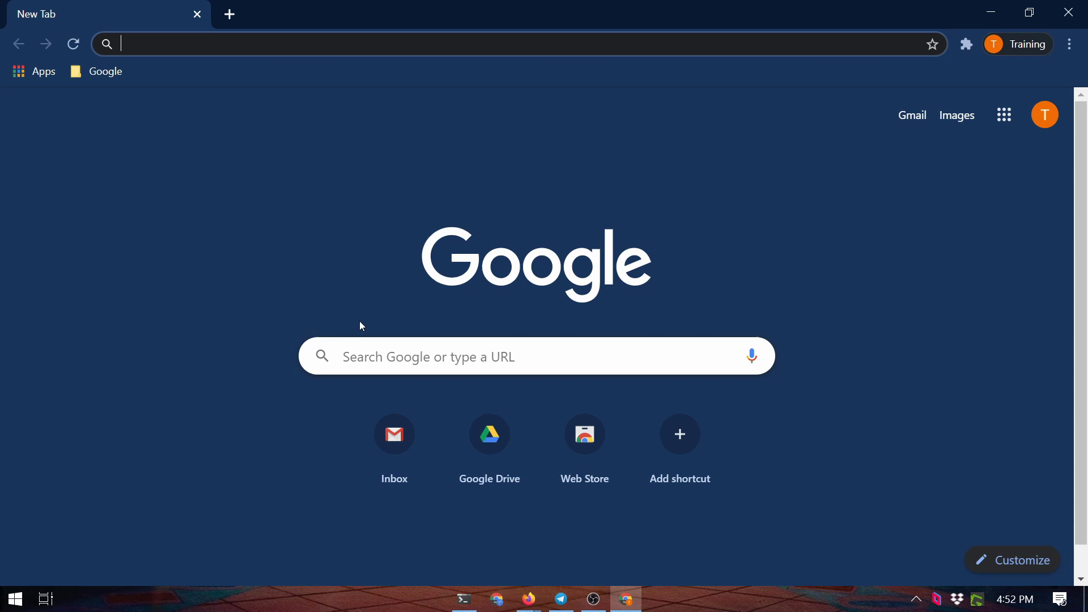
pyautogui.click(505, 454)
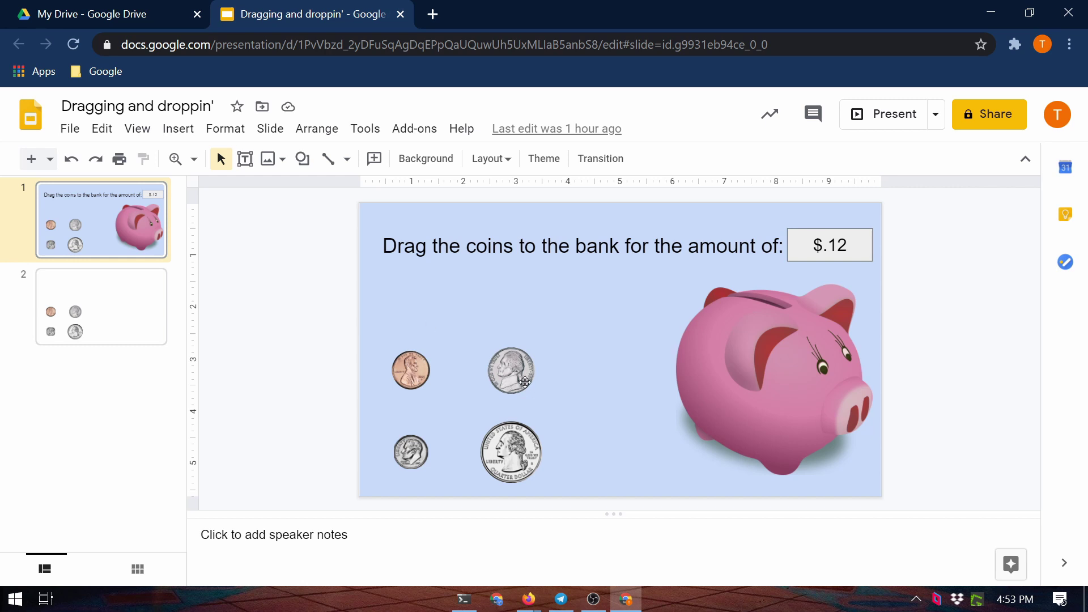
pyautogui.moveTo(406, 452); pyautogui.dragTo(760, 376)
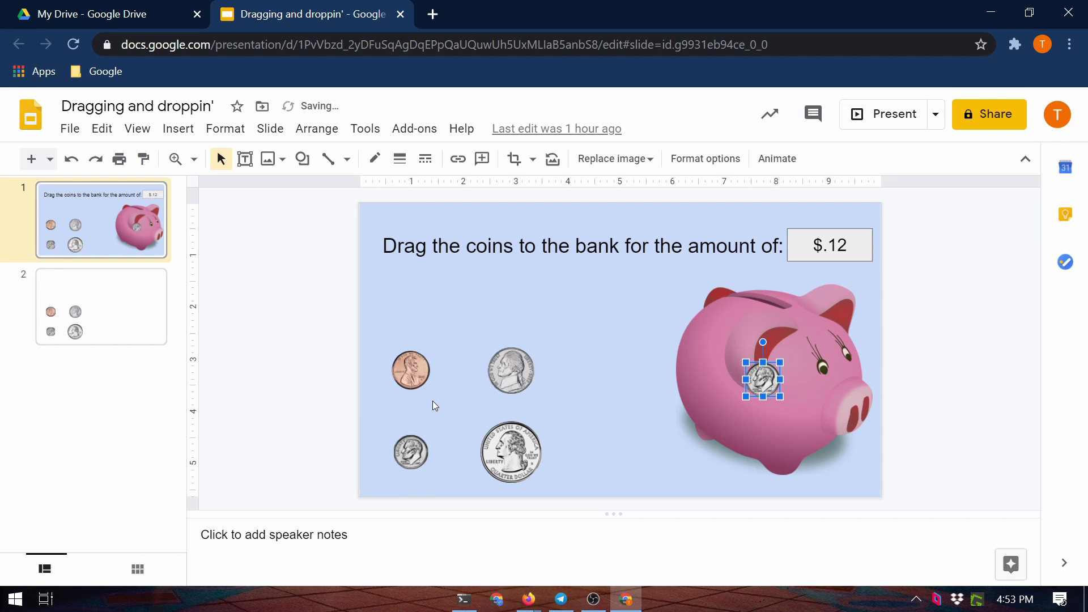
pyautogui.moveTo(408, 379); pyautogui.dragTo(690, 374)
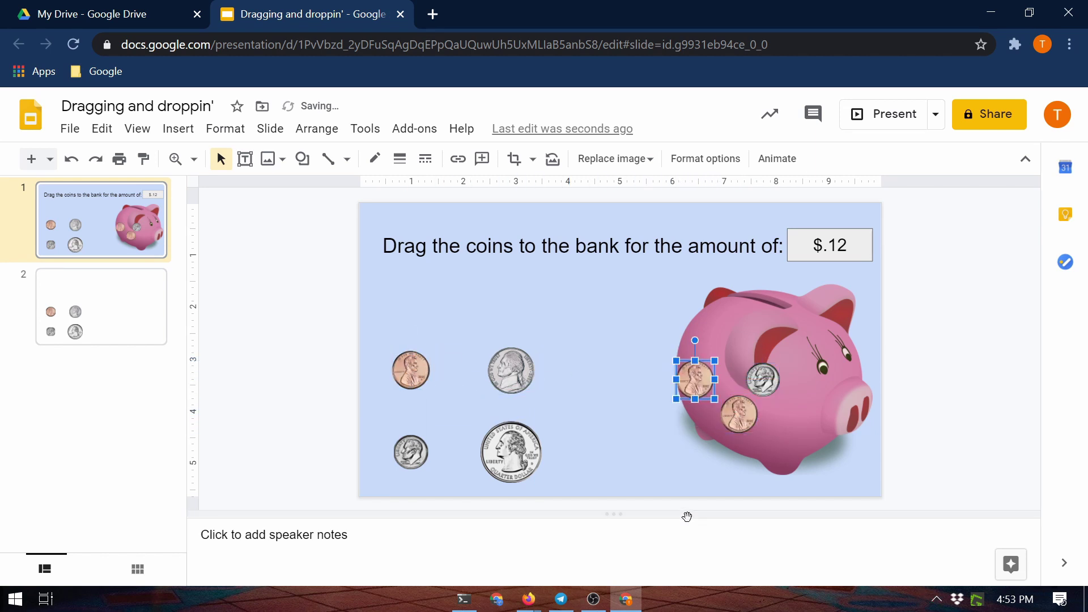
pyautogui.hotkey('ctrl', 'z')
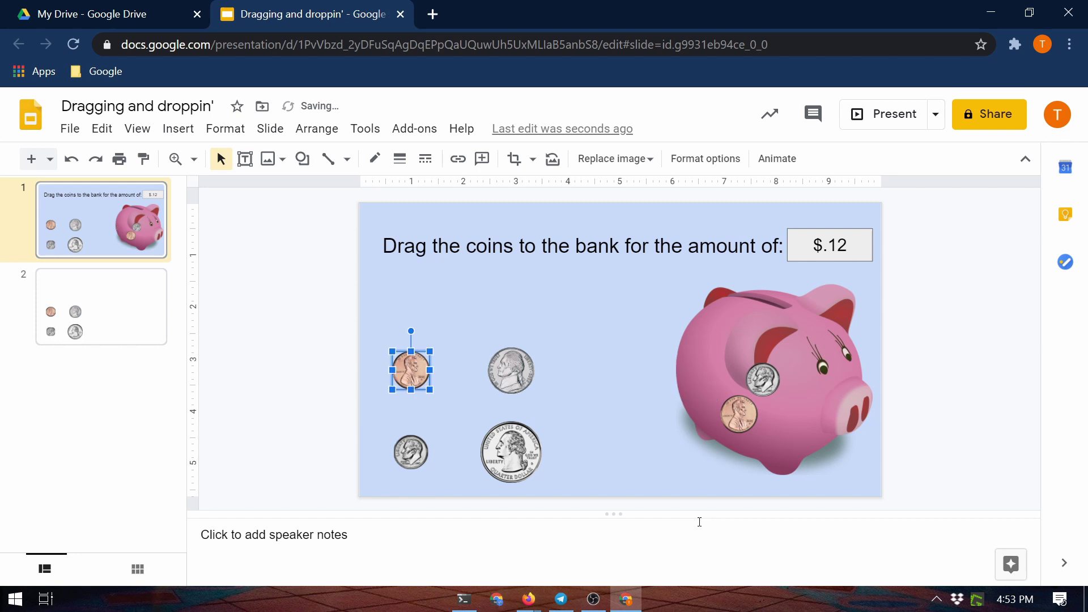
pyautogui.hotkey('ctrl', 'z')
pyautogui.hotkey('ctrl', 'z')
# - Change the amount from $.12 to $.16 and reposition the piggy bank
pyautogui.moveTo(768, 396); pyautogui.dragTo(715, 457)
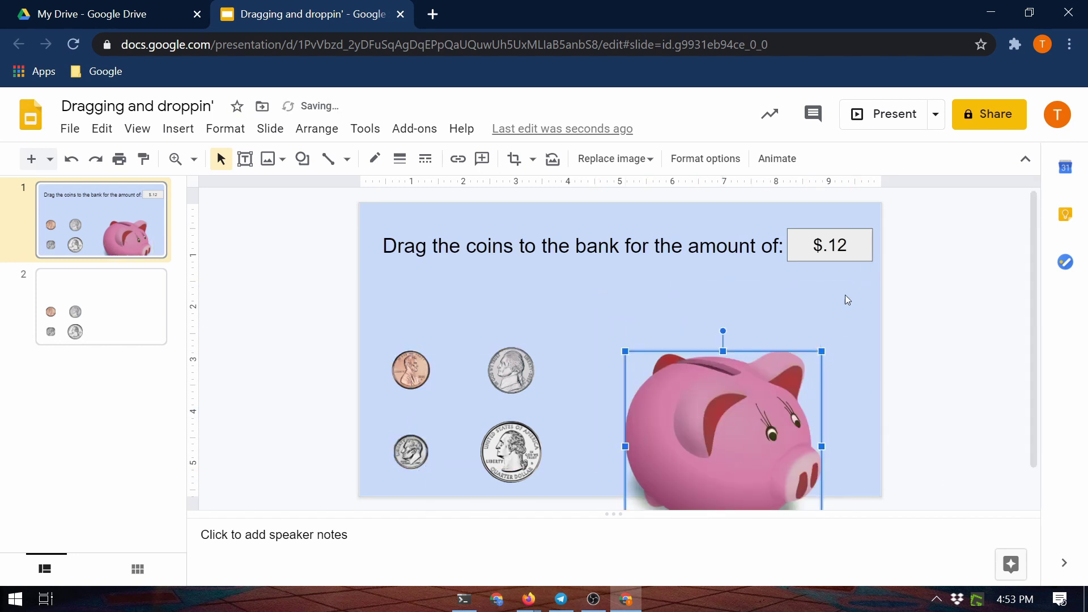
pyautogui.click(854, 247)
pyautogui.click(851, 244)
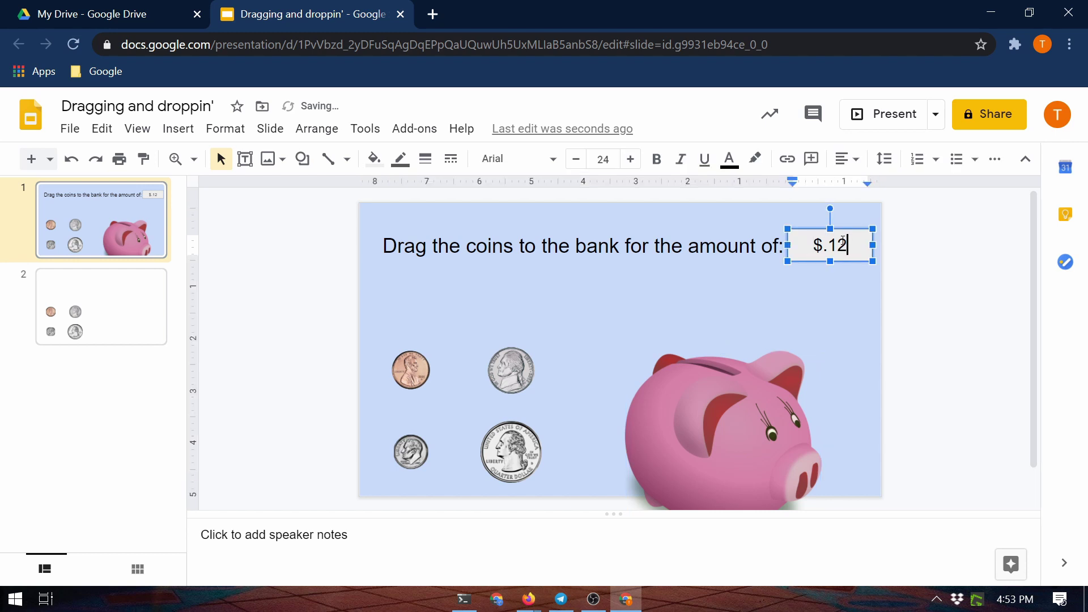
pyautogui.press('BackSpace')
pyautogui.write('6')
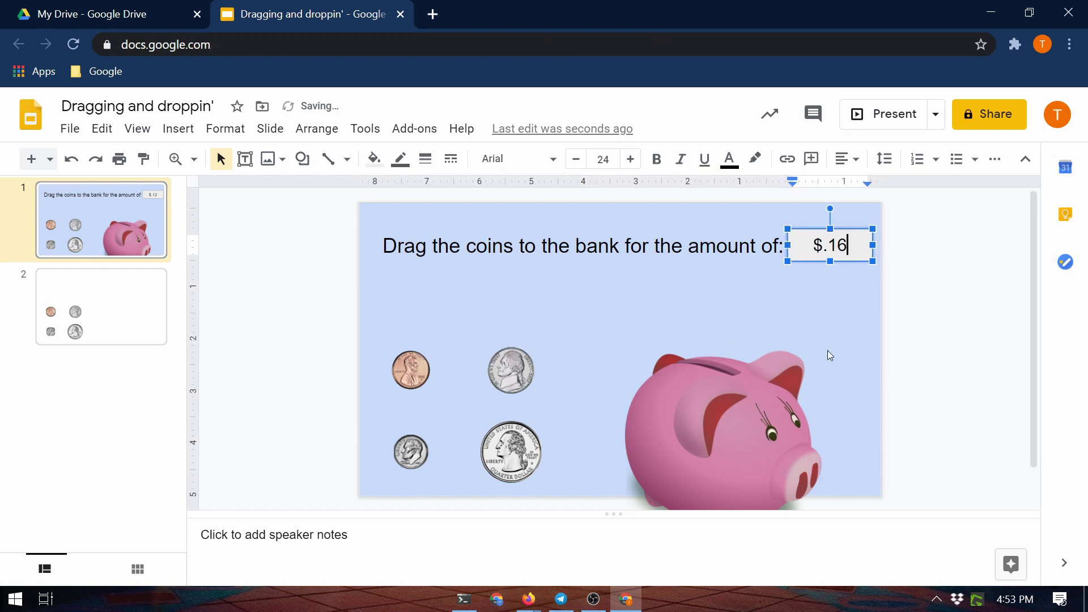
pyautogui.moveTo(760, 436); pyautogui.dragTo(793, 403)
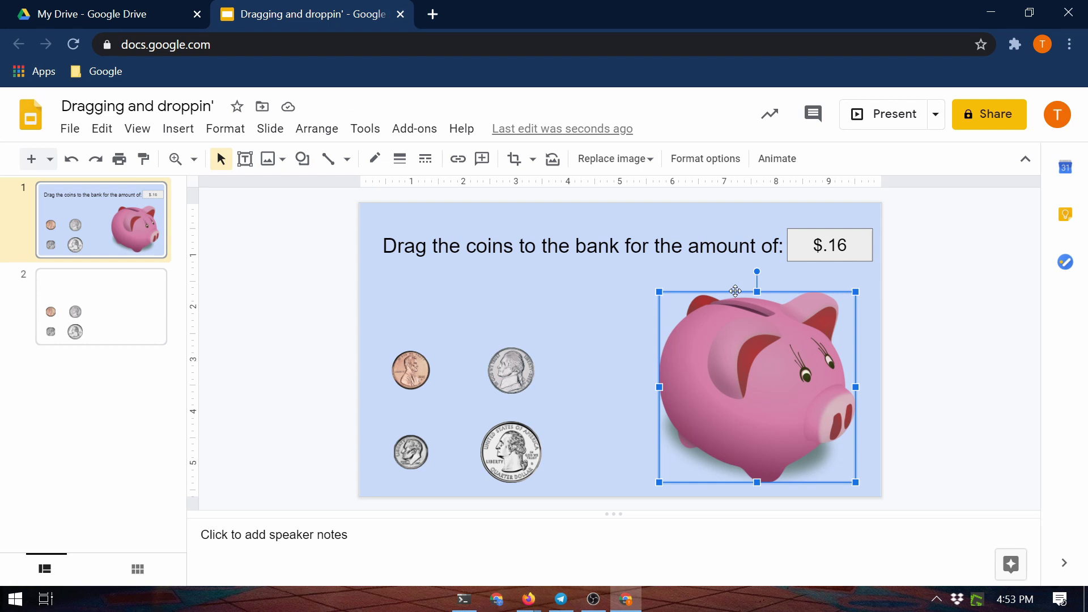
pyautogui.rightClick(701, 358)
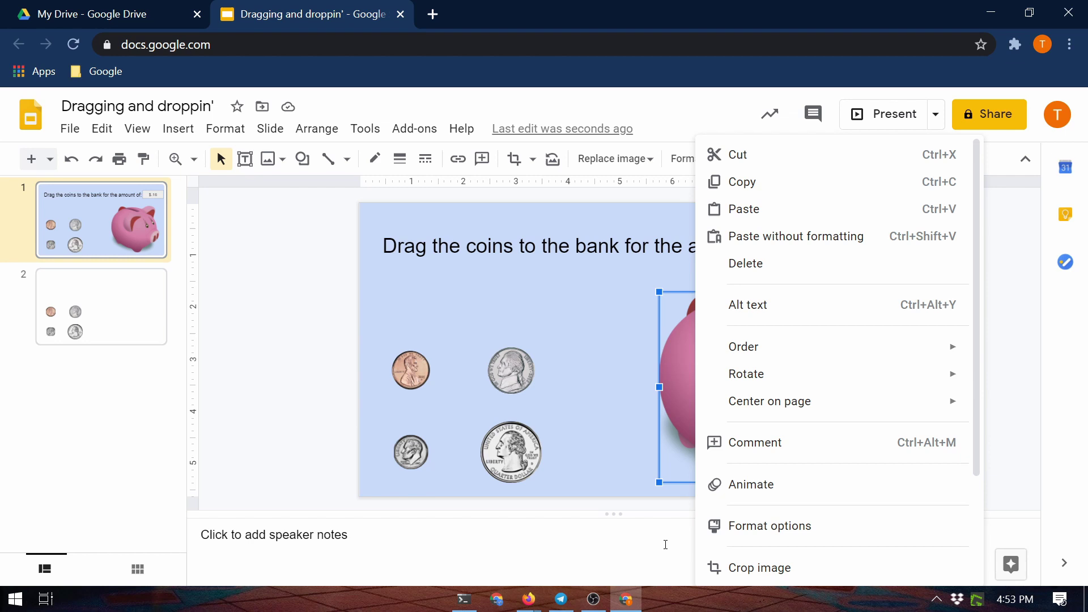
pyautogui.click(246, 360)
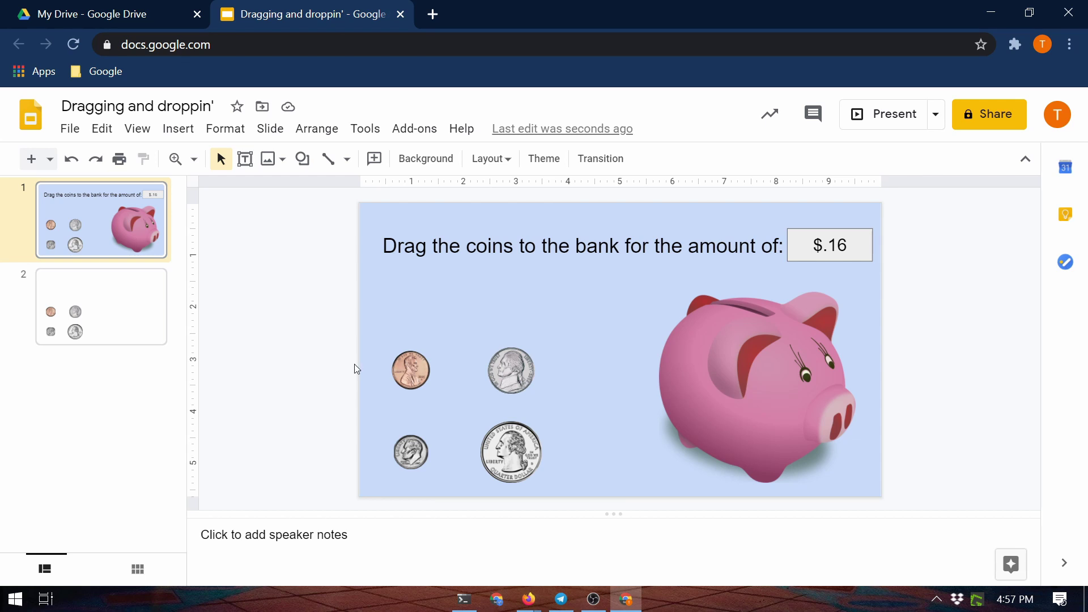
# - Delete the four selected coins, then download slide 1 as a JPEG image (.jpg)
pyautogui.moveTo(383, 333); pyautogui.dragTo(599, 493)
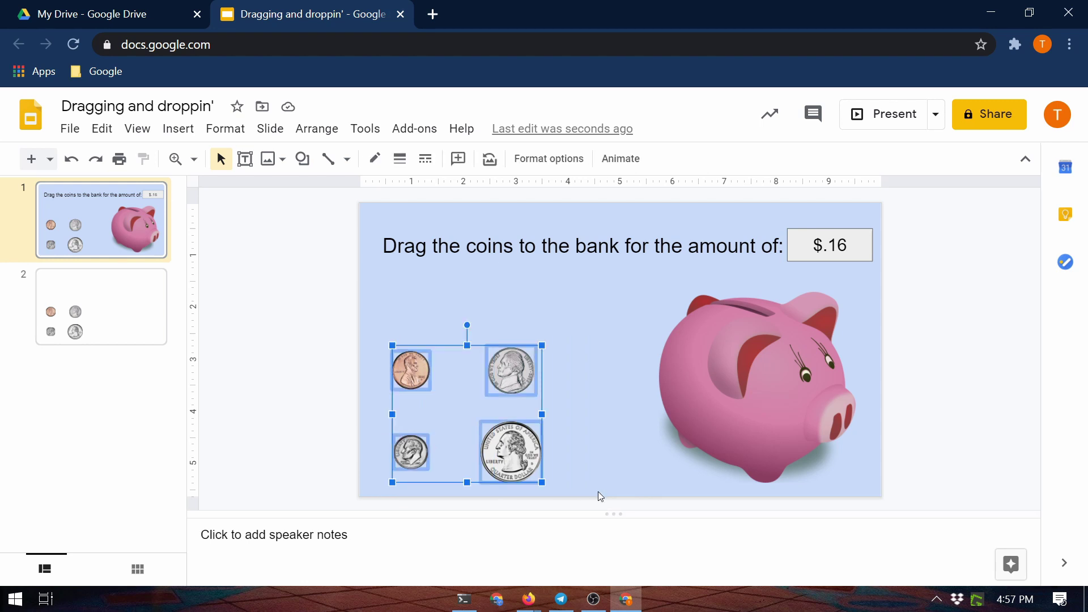
pyautogui.press('Delete')
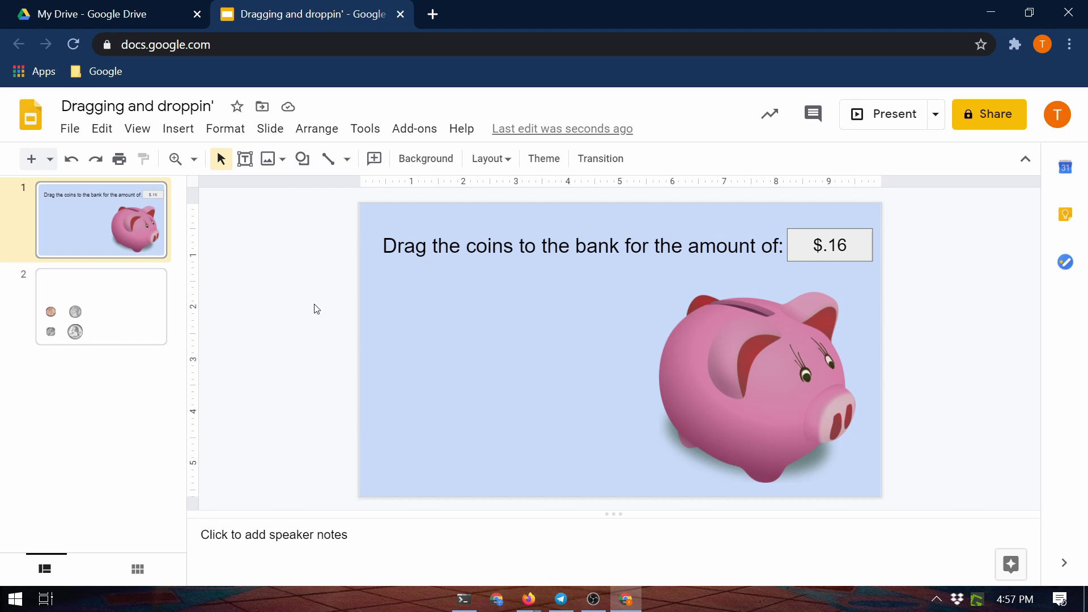
pyautogui.click(70, 129)
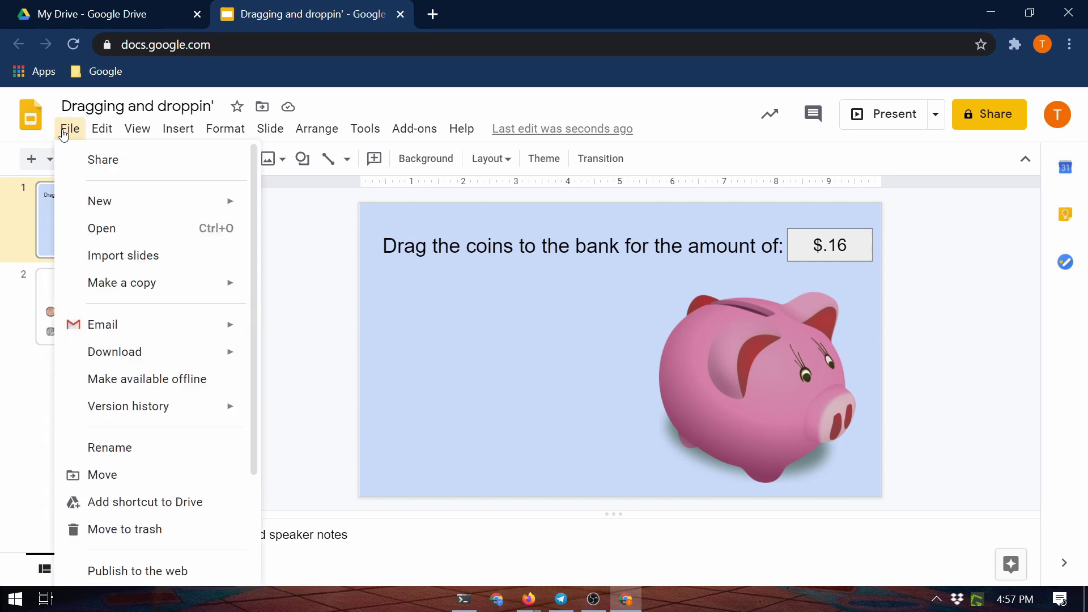
pyautogui.moveTo(152, 352)
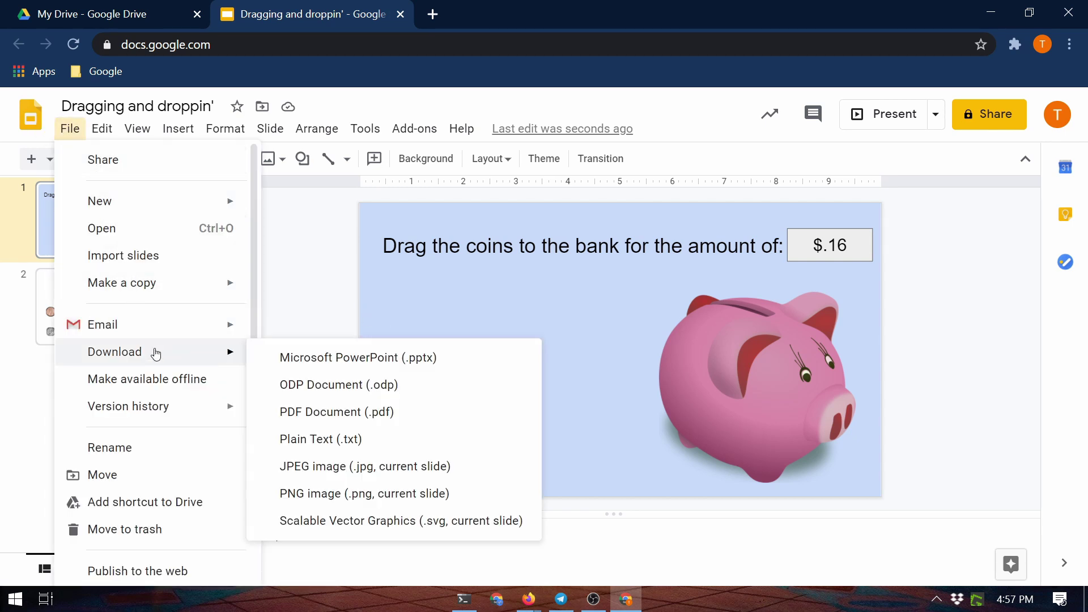
pyautogui.click(388, 466)
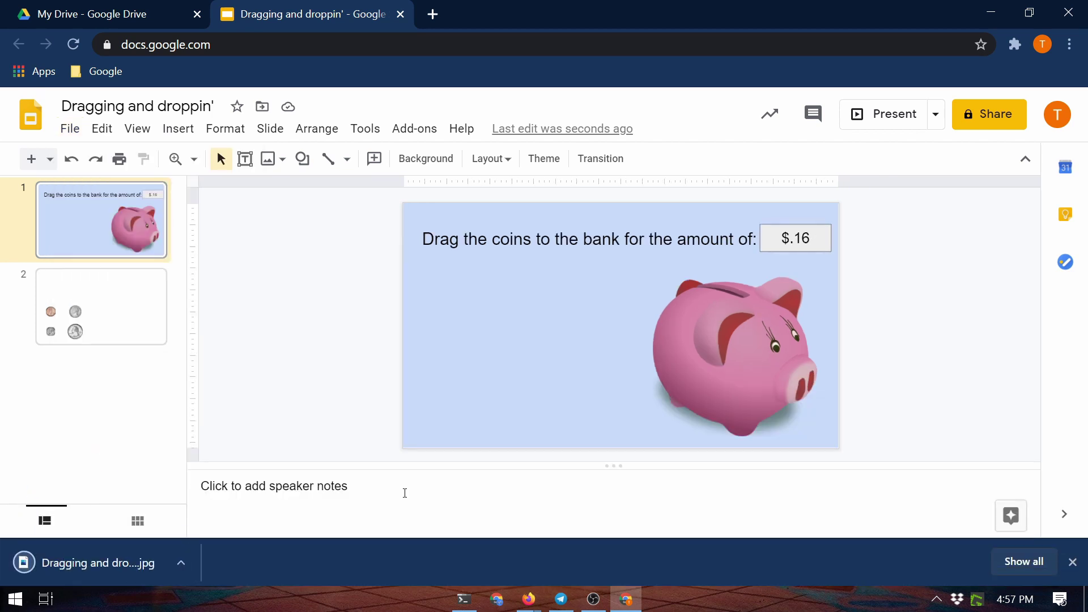
# - Add a new Blank slide after slide 2
pyautogui.click(90, 318)
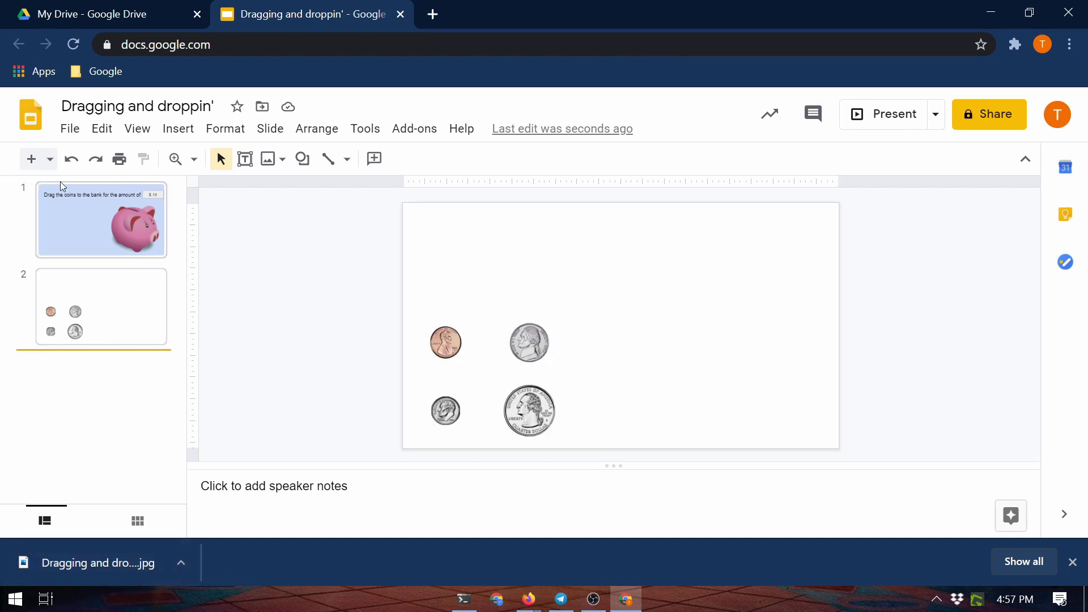
pyautogui.click(50, 159)
pyautogui.scroll(-3, 219, 420)
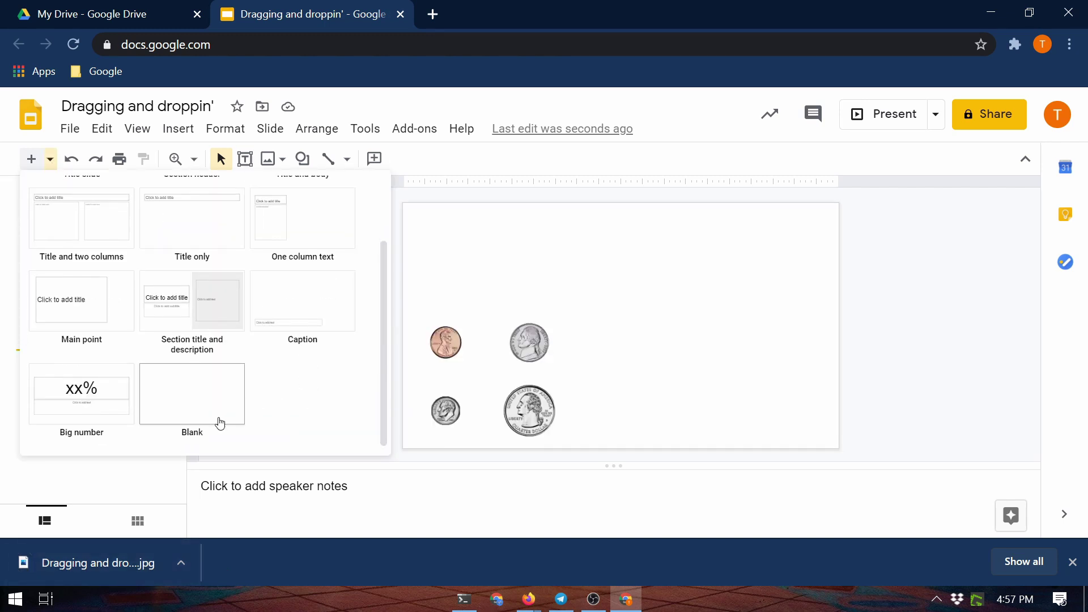
pyautogui.click(202, 417)
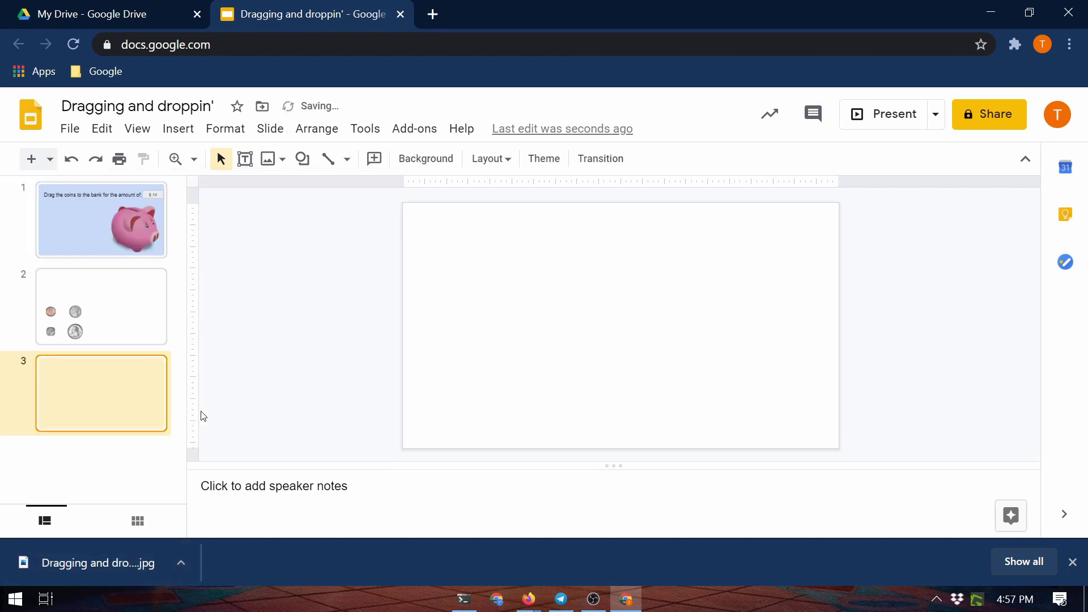
# - Set the new slide's background to Dragging and droppin'.jpg from the Training Downloads folder
pyautogui.click(436, 163)
pyautogui.click(637, 309)
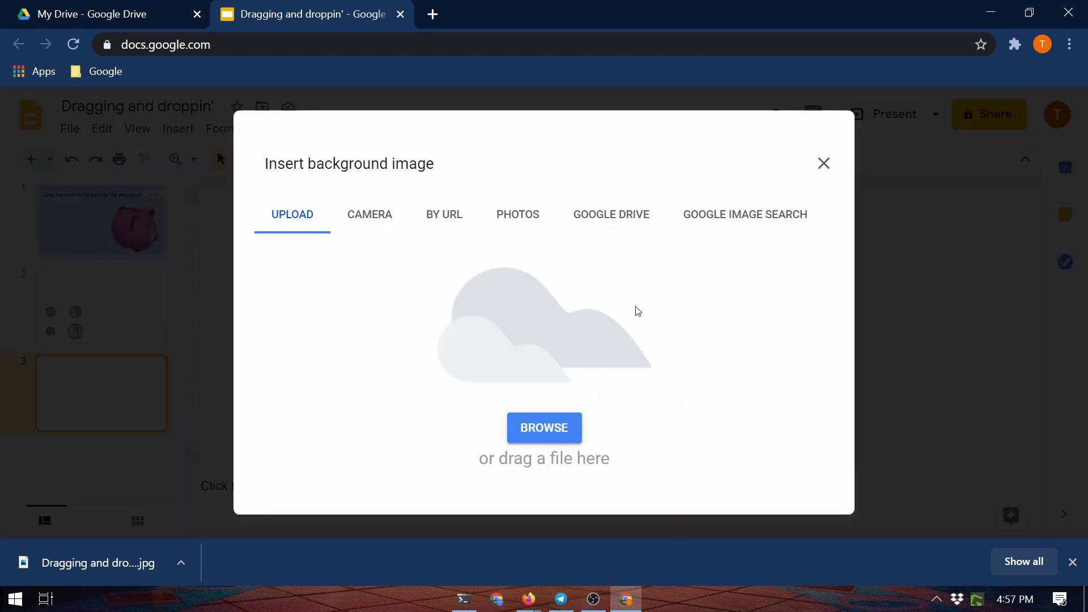
pyautogui.click(526, 420)
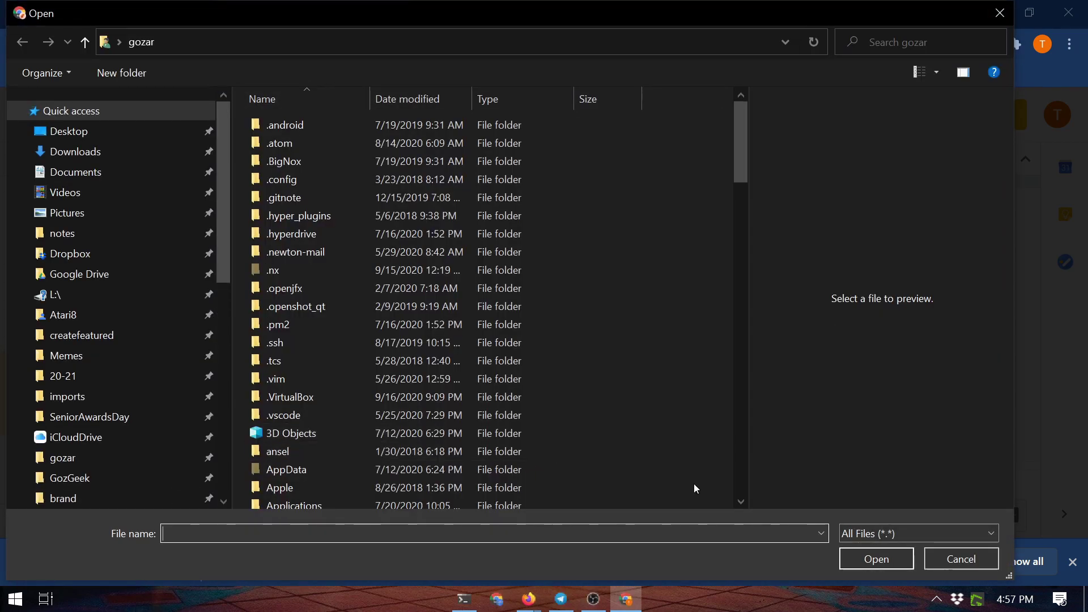
pyautogui.click(104, 133)
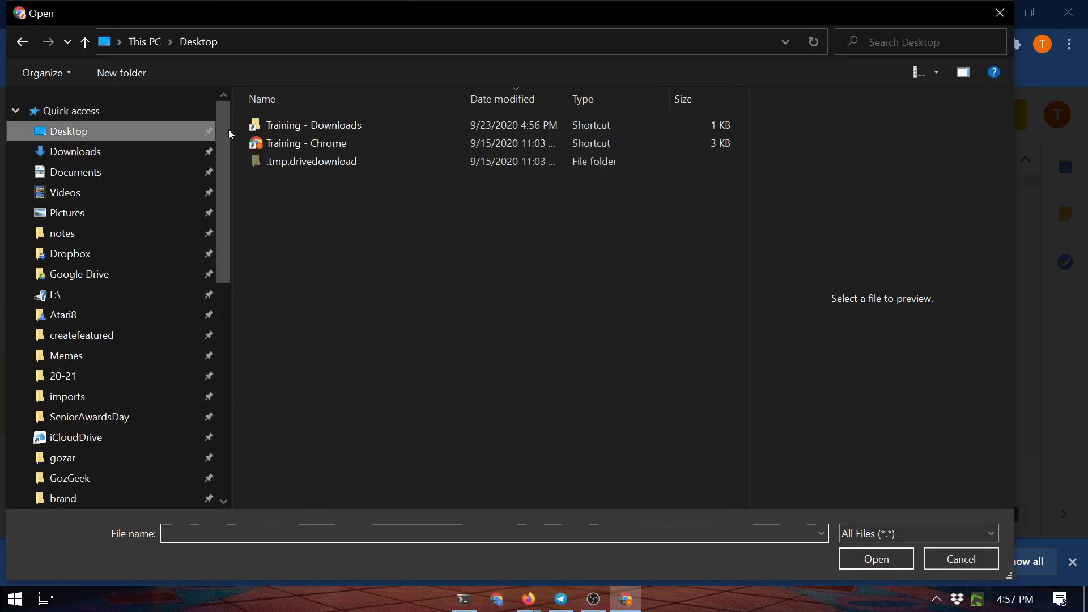
pyautogui.click(325, 132)
pyautogui.doubleClick(324, 131)
pyautogui.click(290, 148)
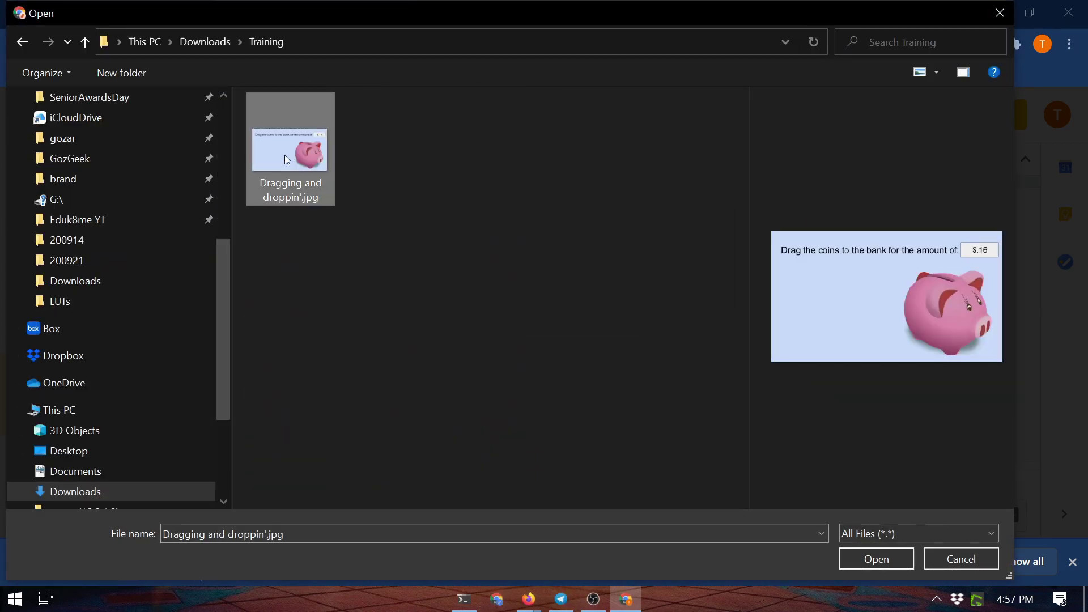
pyautogui.click(889, 566)
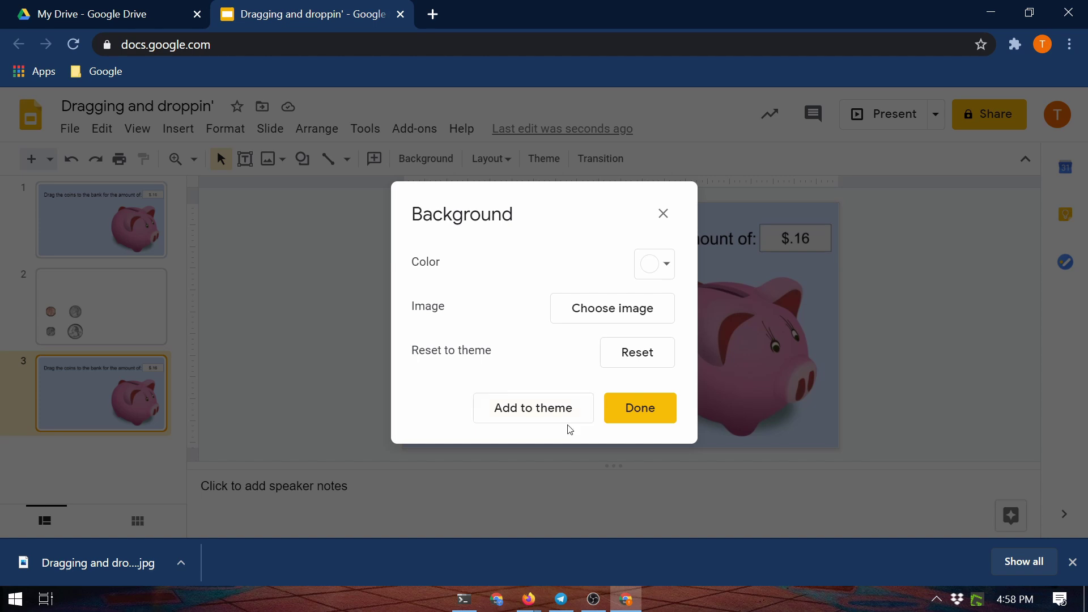
pyautogui.click(648, 416)
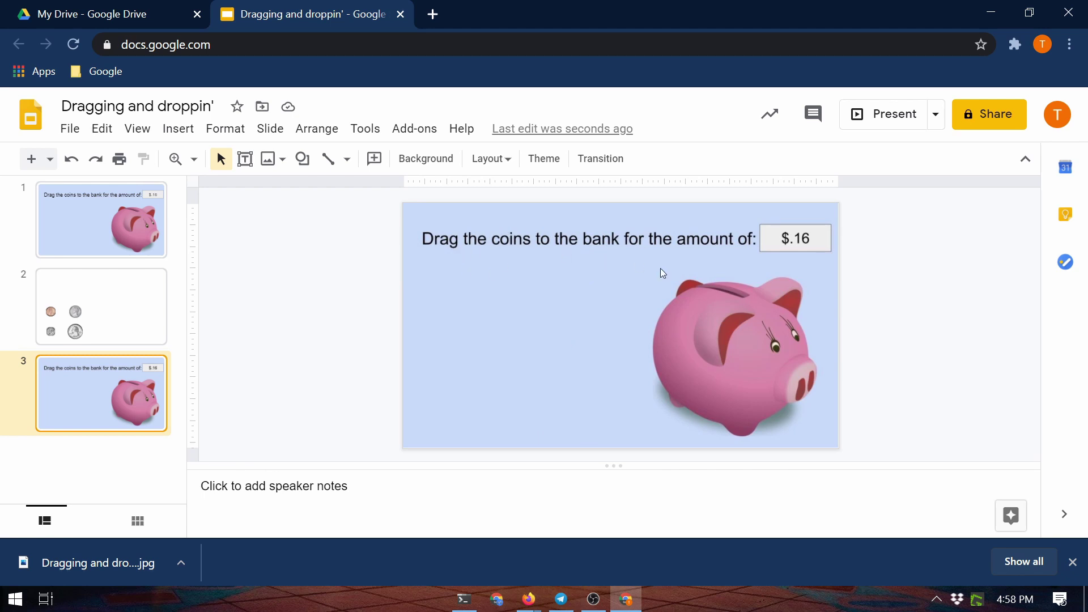
# - Rearrange objects on slide 3, then paste the four coins from slide 2 onto it
pyautogui.moveTo(713, 303); pyautogui.dragTo(833, 418)
pyautogui.moveTo(735, 390); pyautogui.dragTo(756, 401)
pyautogui.moveTo(496, 237); pyautogui.dragTo(818, 418)
pyautogui.moveTo(806, 277); pyautogui.dragTo(476, 283)
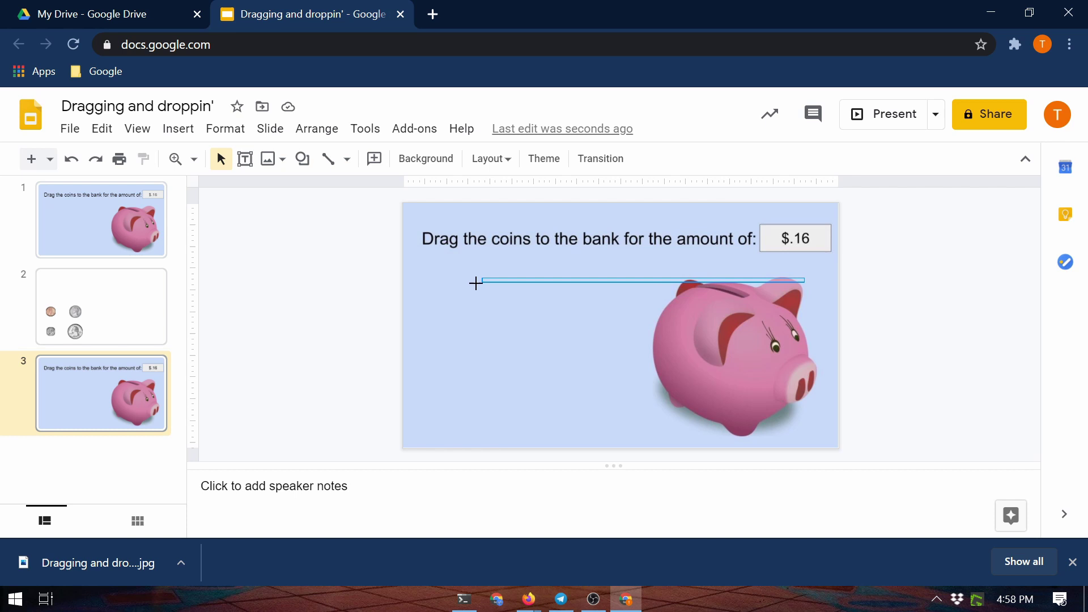
pyautogui.click(69, 311)
pyautogui.moveTo(396, 298); pyautogui.dragTo(636, 456)
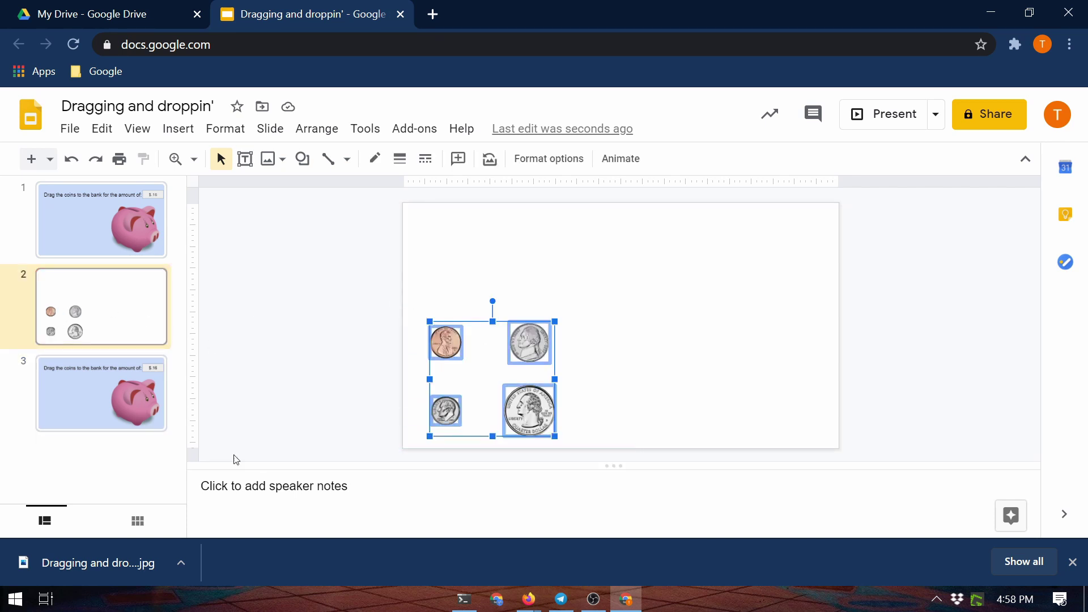
pyautogui.click(75, 416)
pyautogui.hotkey('ctrl', 'v')
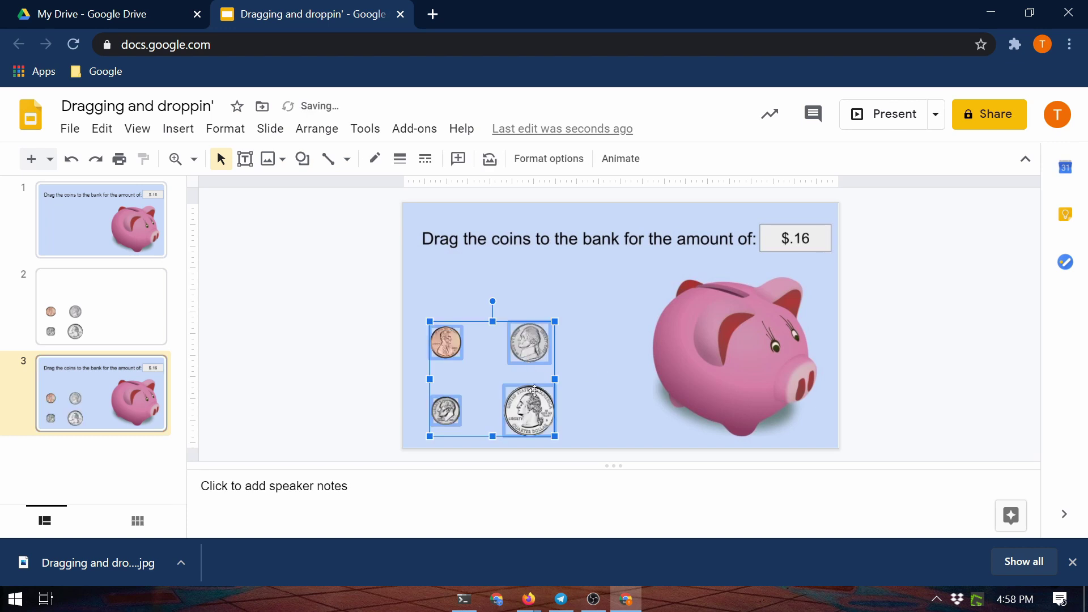
# - Drop the quarter and nickel onto the piggy bank, then undo until the coins are gone
pyautogui.click(613, 407)
pyautogui.moveTo(532, 418); pyautogui.dragTo(712, 374)
pyautogui.click(529, 342)
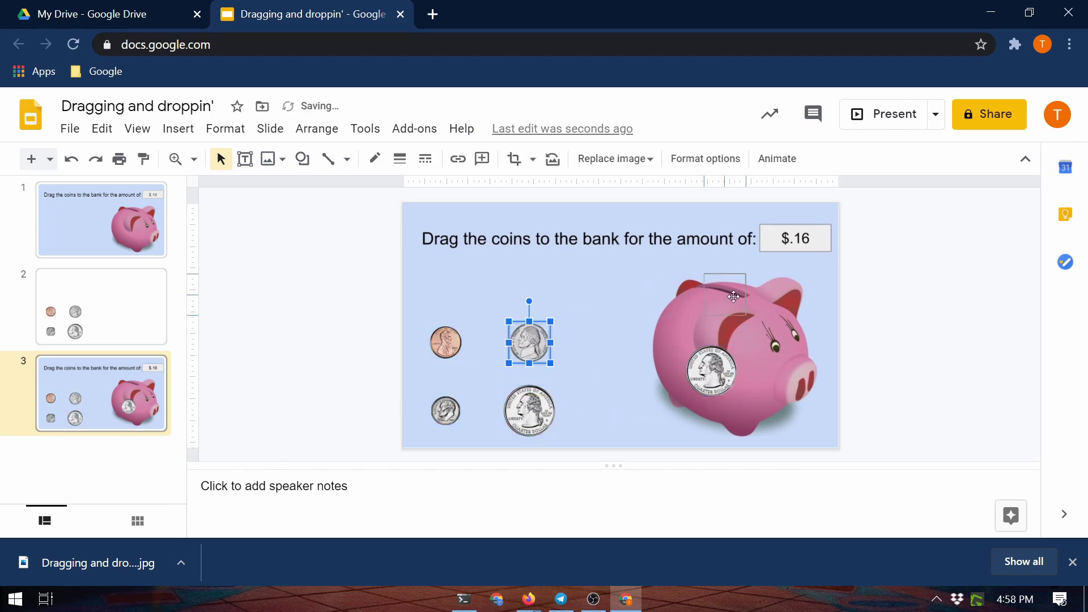
pyautogui.moveTo(528, 342); pyautogui.dragTo(726, 327)
pyautogui.click(810, 331)
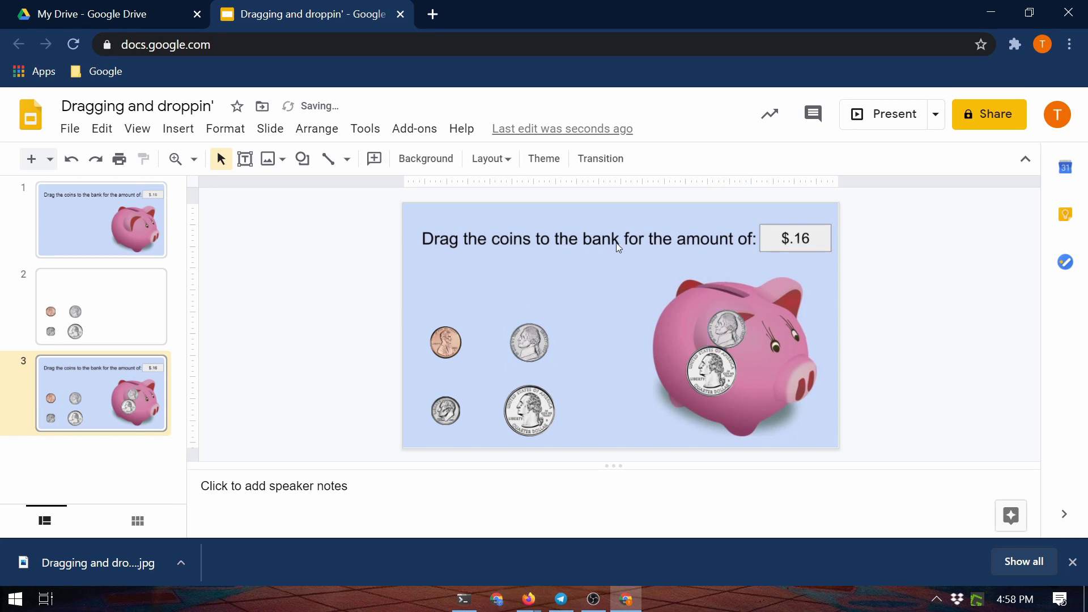
pyautogui.hotkey('ctrl', 'z')
pyautogui.hotkey('ctrl', 'z')
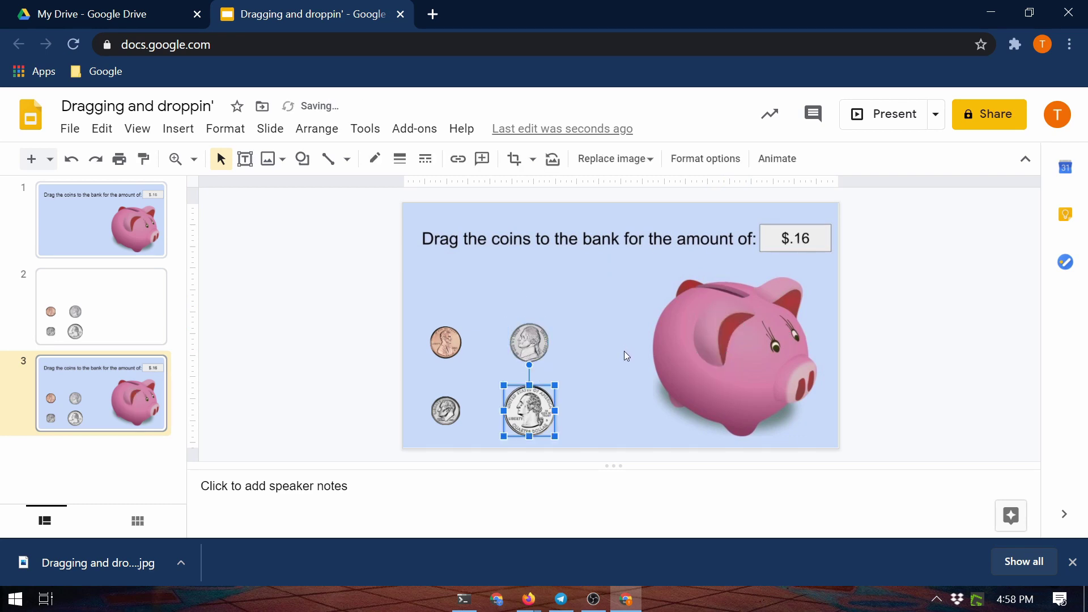
pyautogui.hotkey('ctrl', 'z')
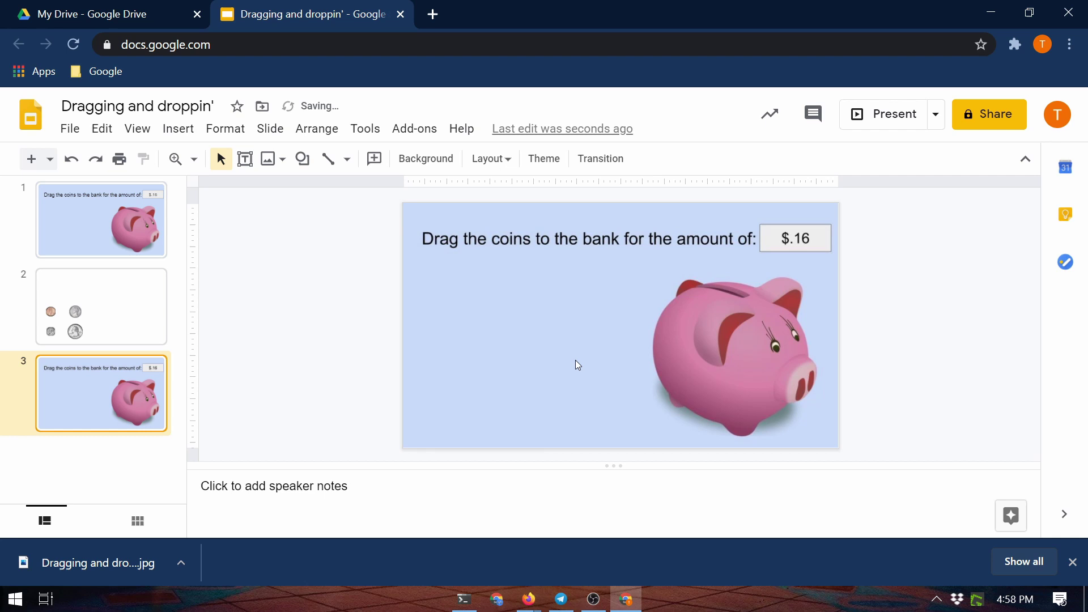
# - Delete slide 3
pyautogui.rightClick(134, 404)
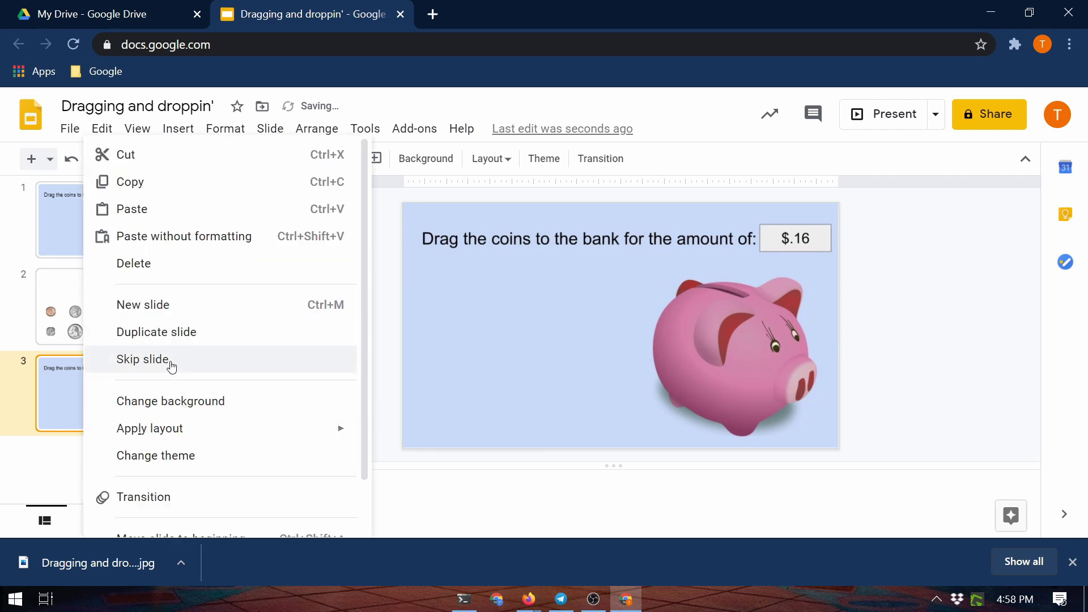
pyautogui.scroll(-1, 170, 364)
pyautogui.click(156, 269)
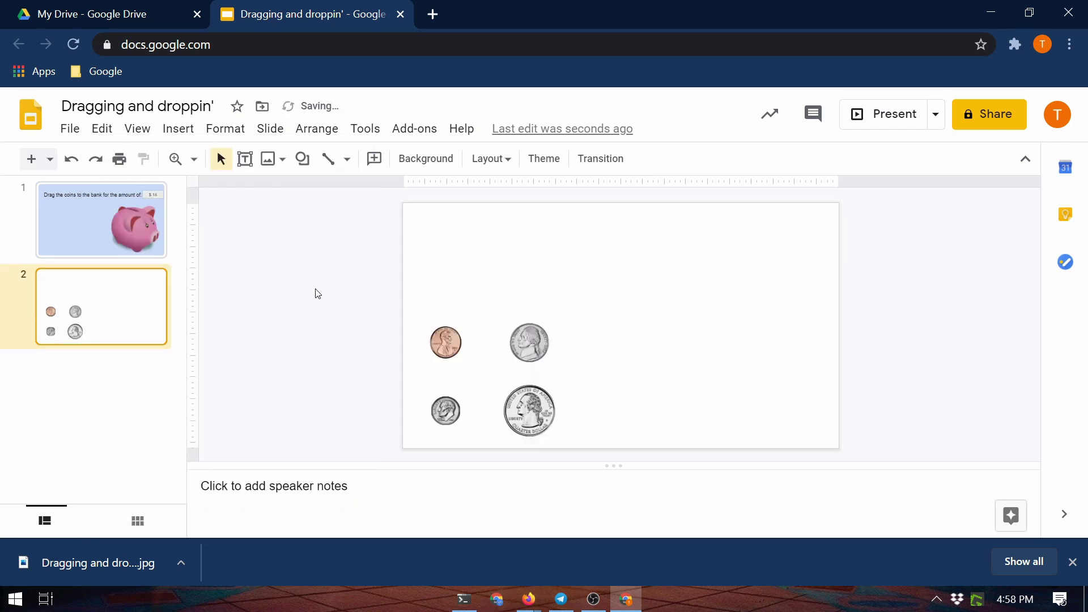
# - Download slide 1 as a JPEG image
pyautogui.click(82, 237)
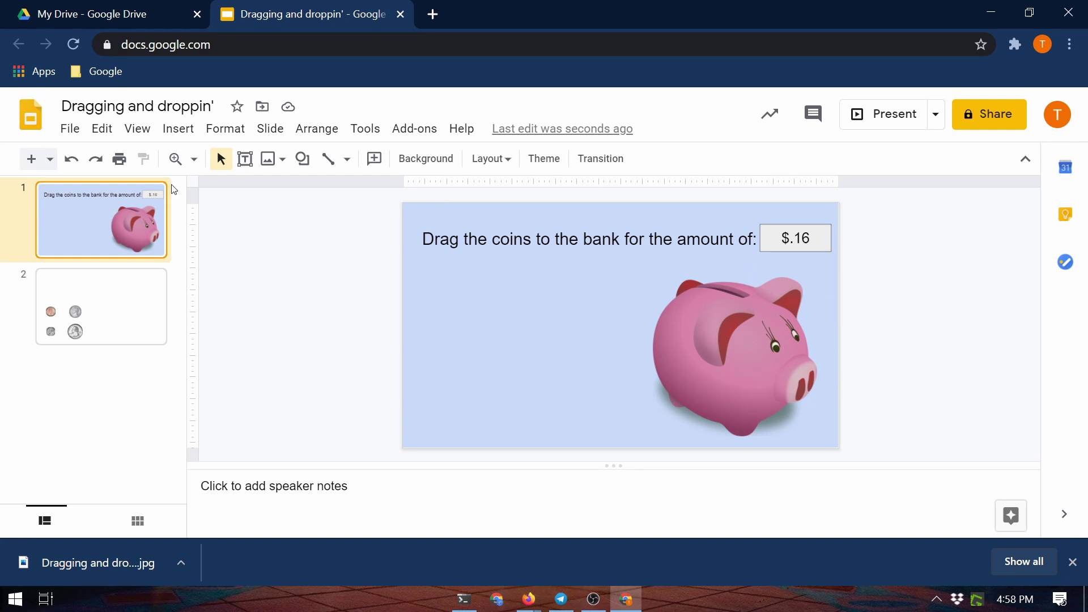
pyautogui.click(86, 123)
pyautogui.moveTo(144, 356)
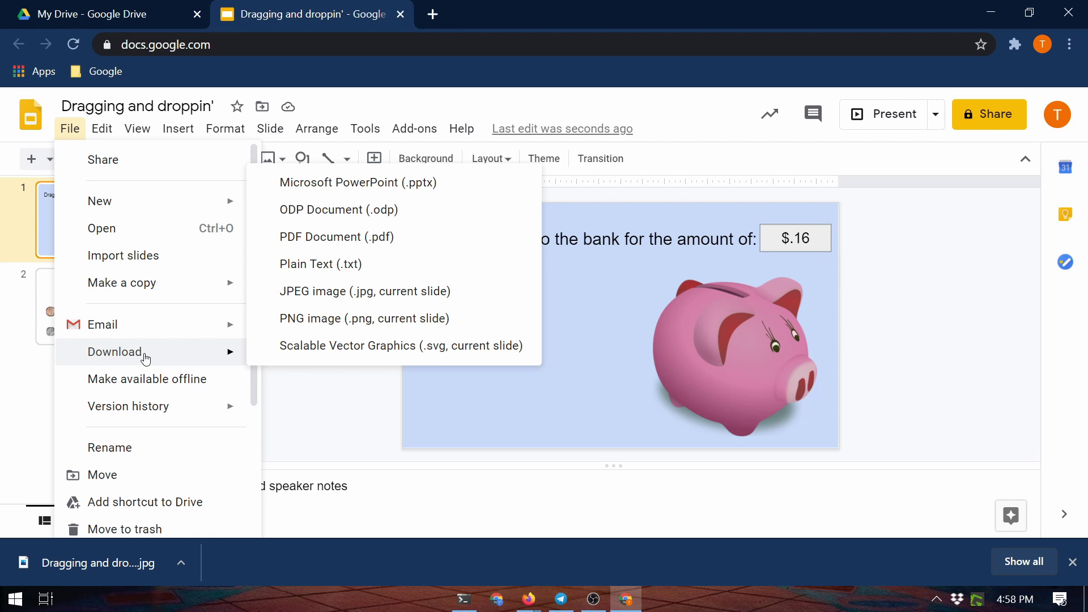
pyautogui.click(379, 298)
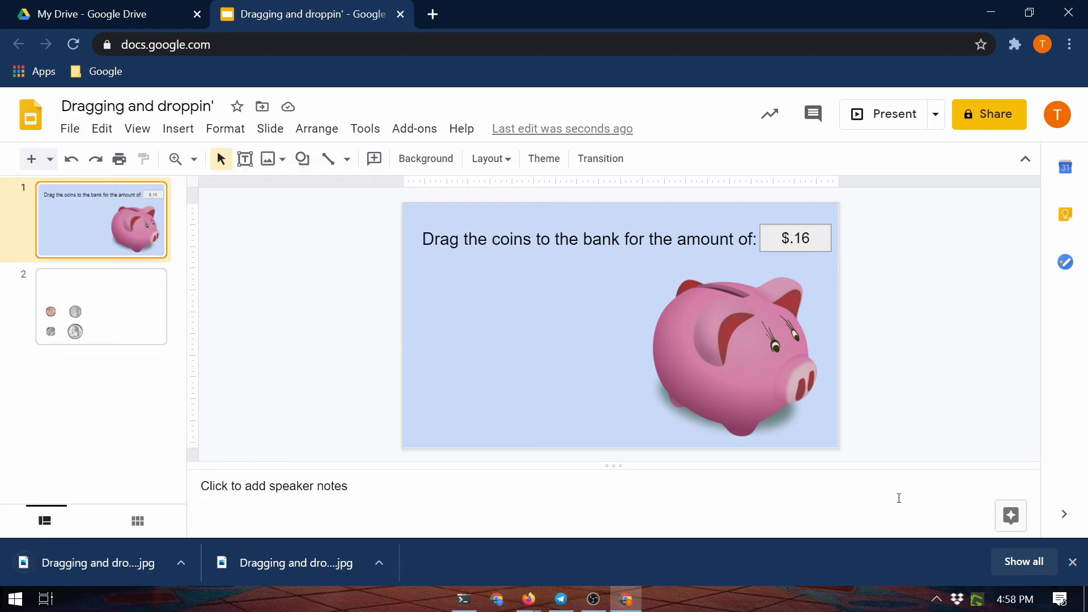
pyautogui.click(1073, 562)
# - Add a blank slide after slide 2 with Dragging and droppin' (1).jpg as its background
pyautogui.click(68, 407)
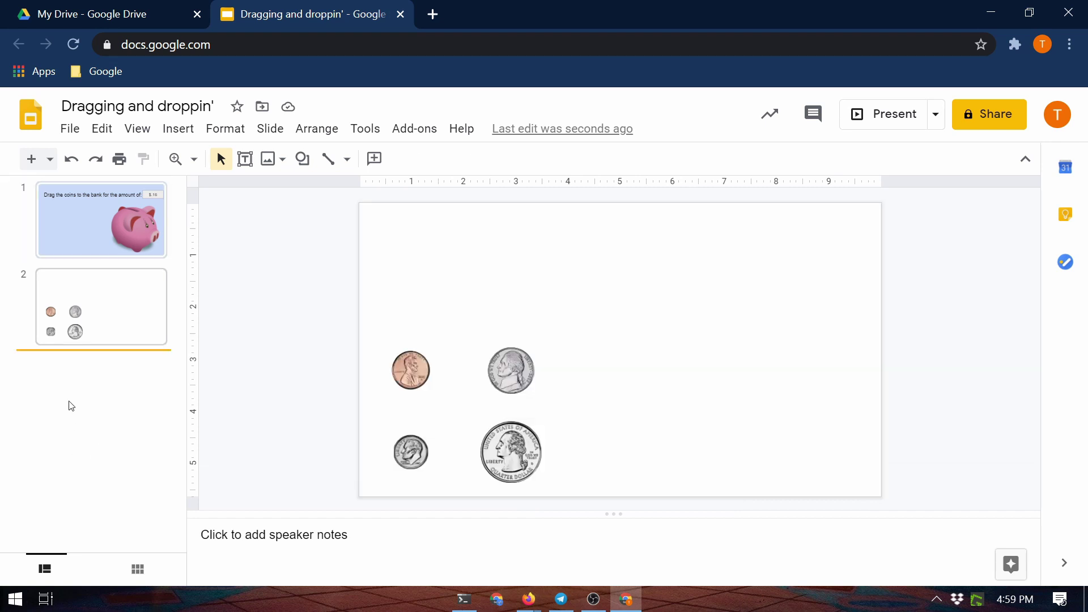
pyautogui.click(51, 161)
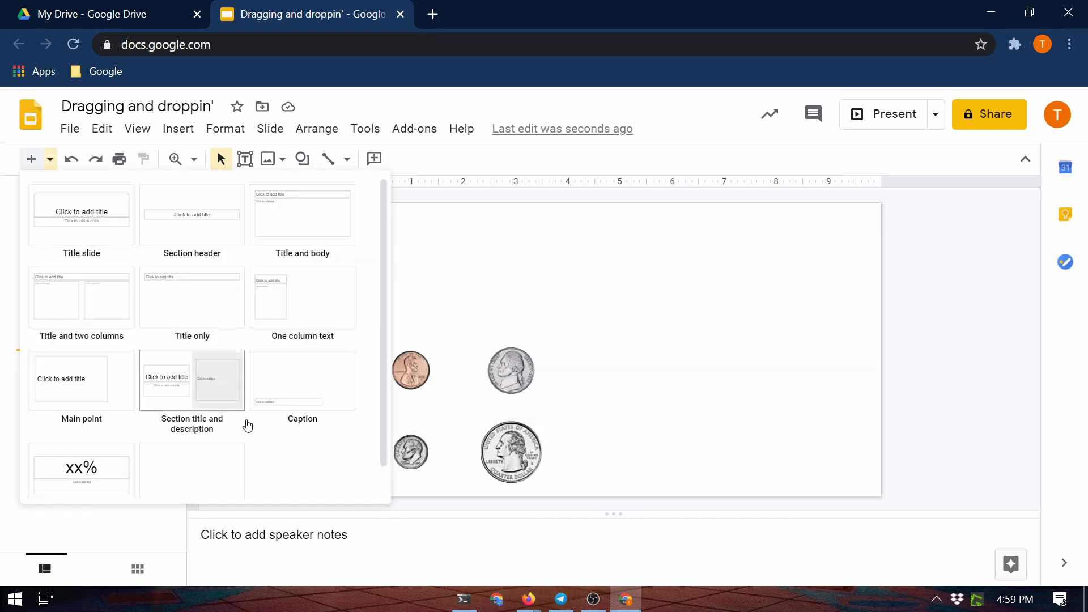
pyautogui.click(218, 475)
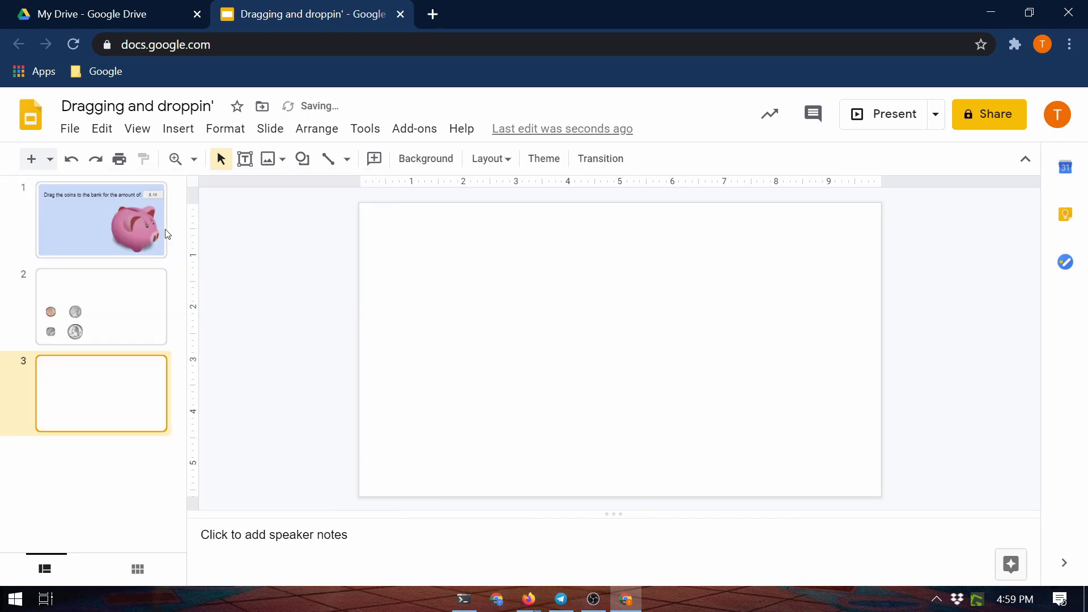
pyautogui.click(431, 159)
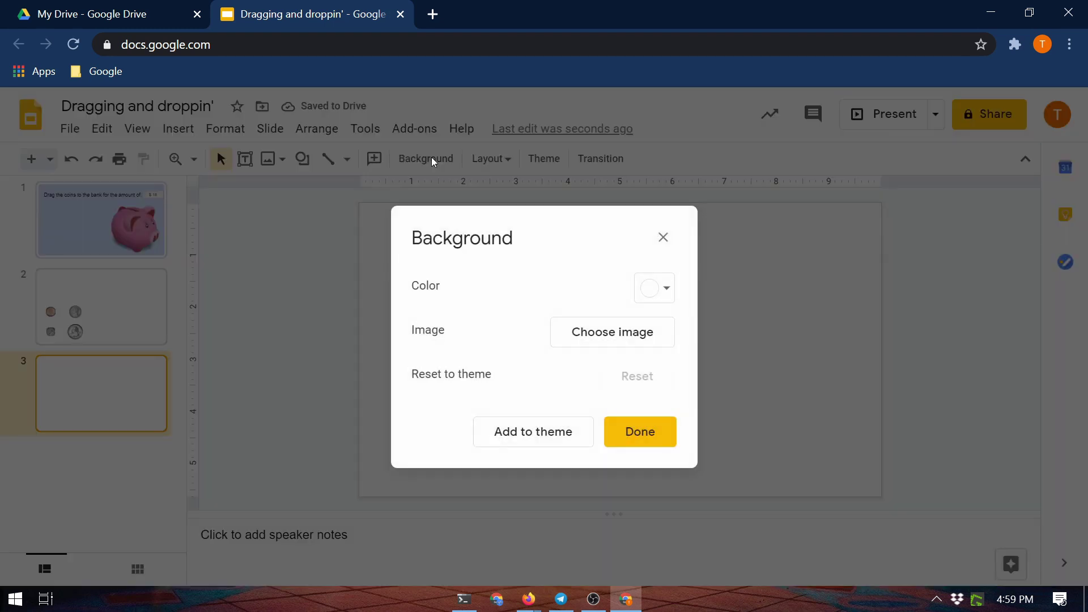
pyautogui.click(613, 335)
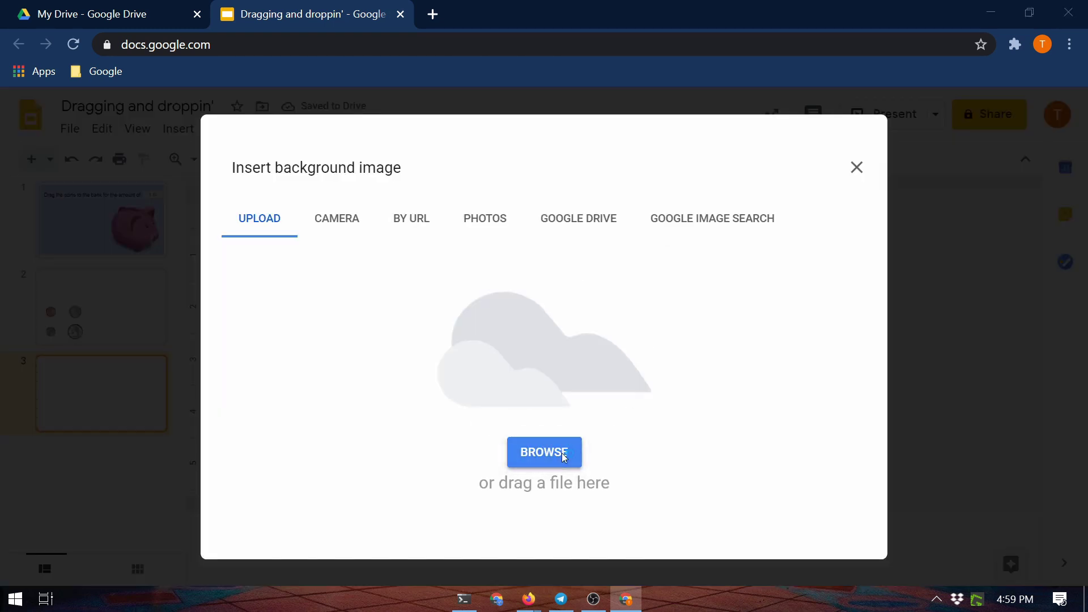
pyautogui.click(564, 457)
pyautogui.click(290, 131)
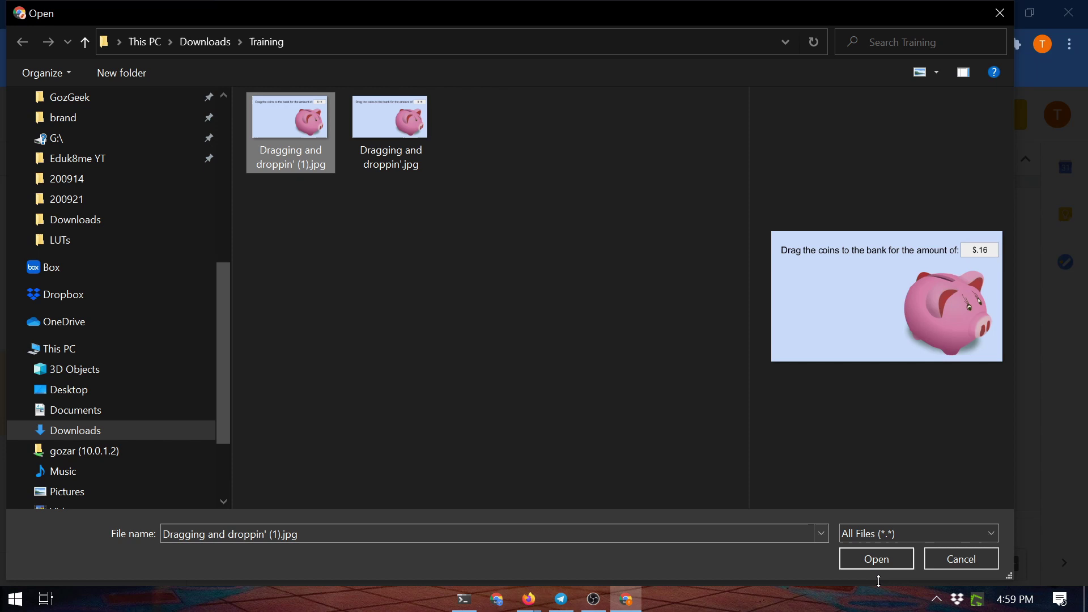
pyautogui.click(899, 560)
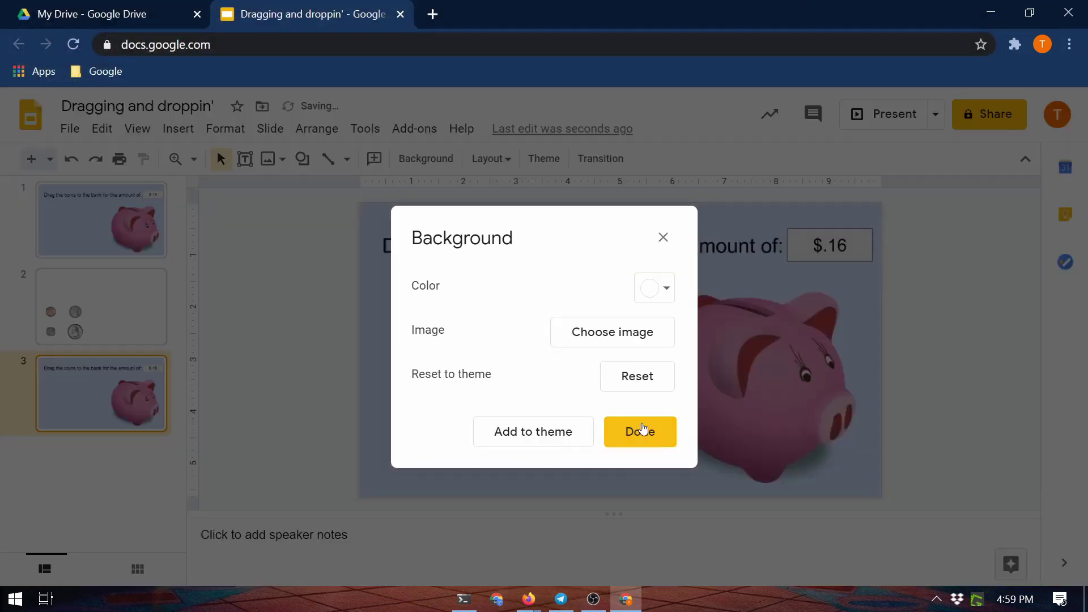
pyautogui.click(642, 430)
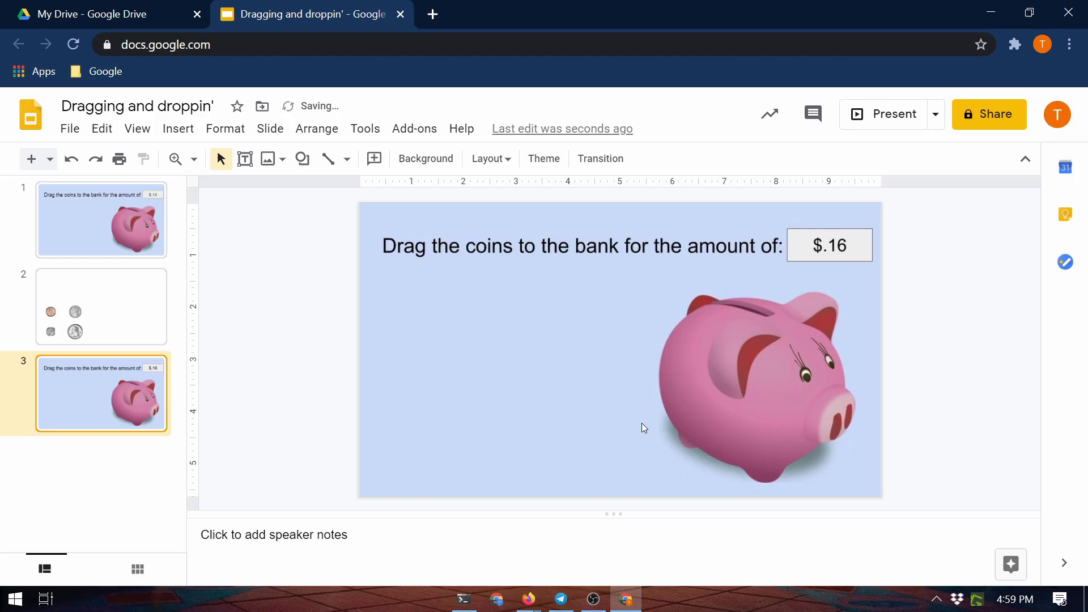
# - Change slide 1's amount from $.16 to $.53
pyautogui.press('Home')
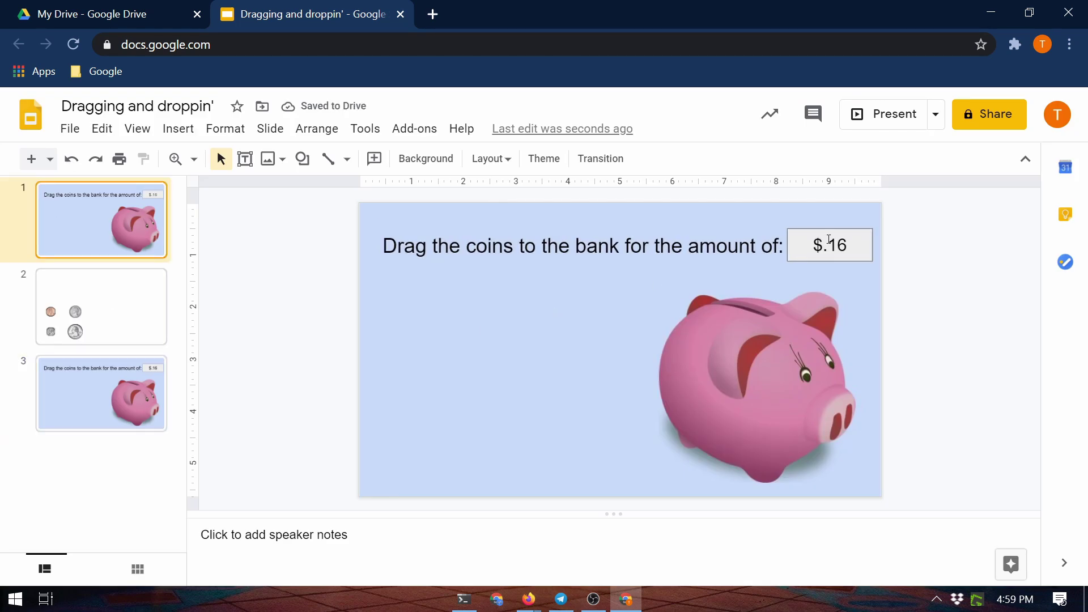
pyautogui.click(837, 244)
pyautogui.moveTo(849, 244); pyautogui.dragTo(831, 244)
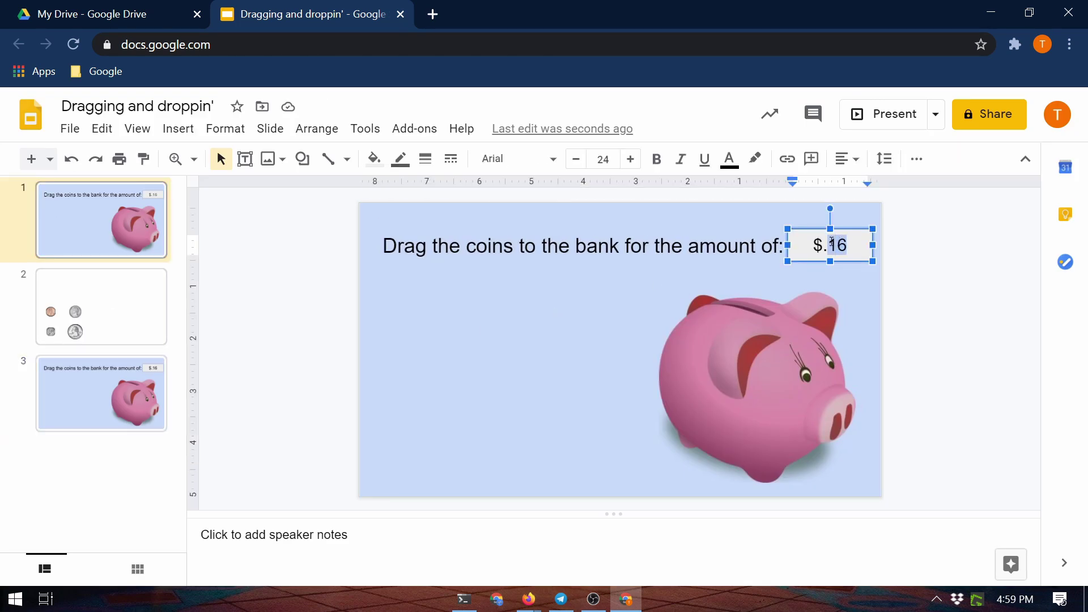
pyautogui.write('53')
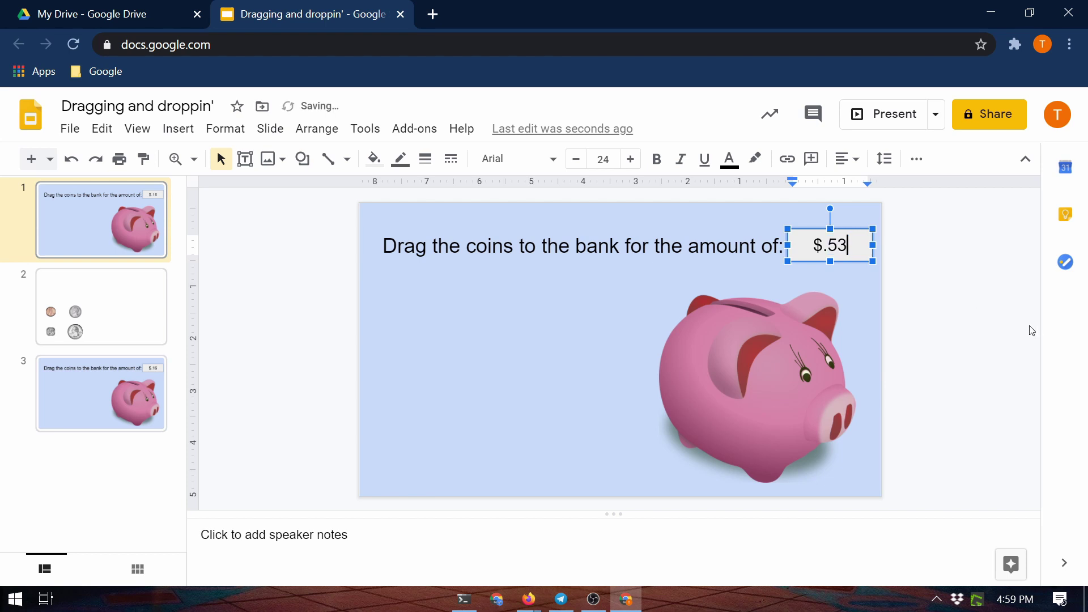
pyautogui.click(878, 335)
# - Download slide 1 as a JPEG image
pyautogui.click(69, 130)
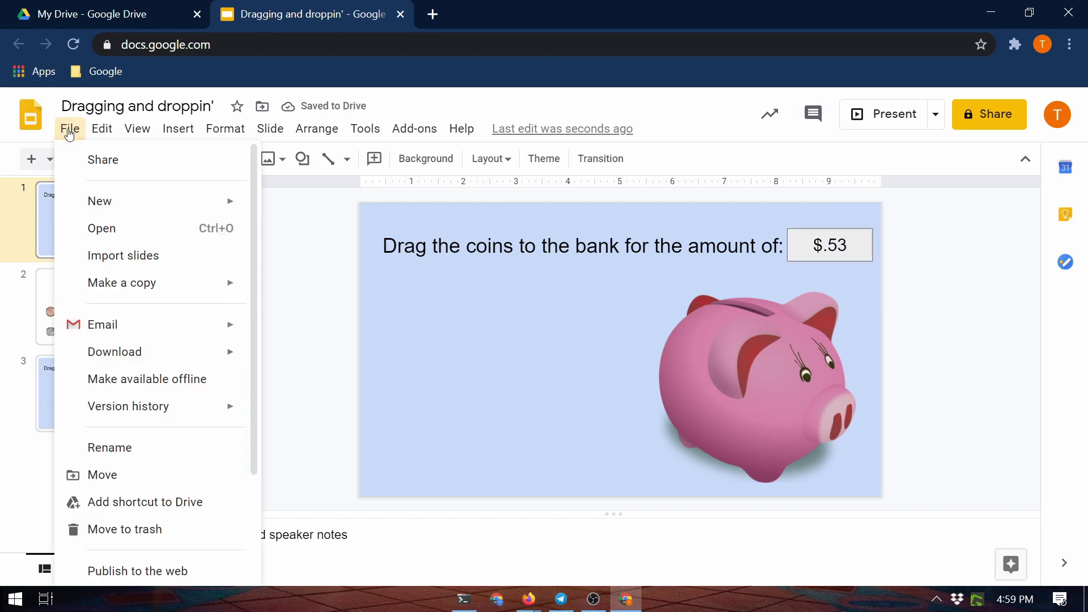
pyautogui.moveTo(149, 355)
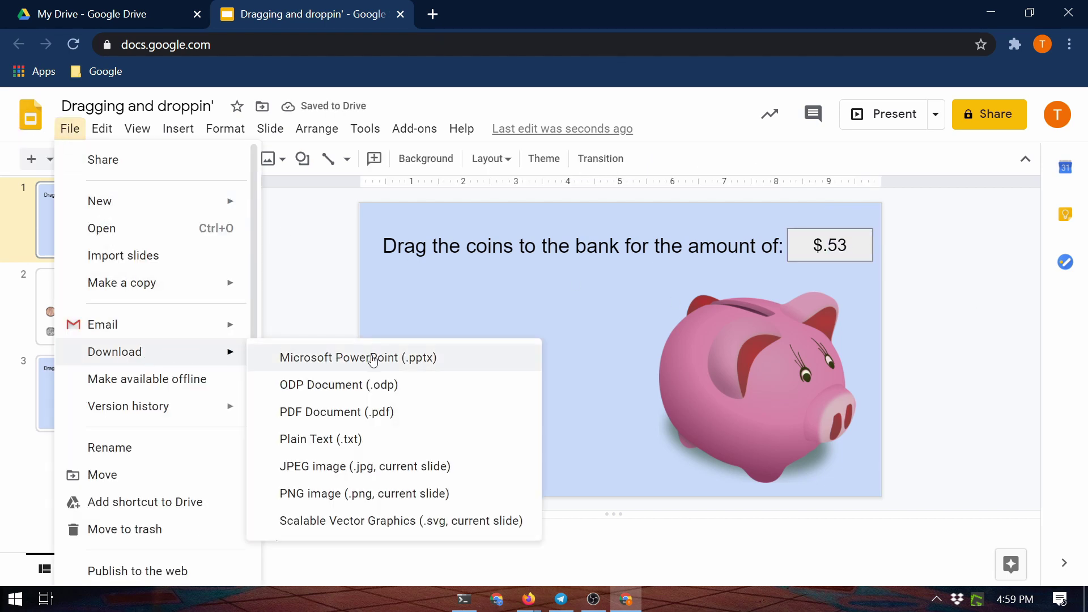
pyautogui.click(363, 465)
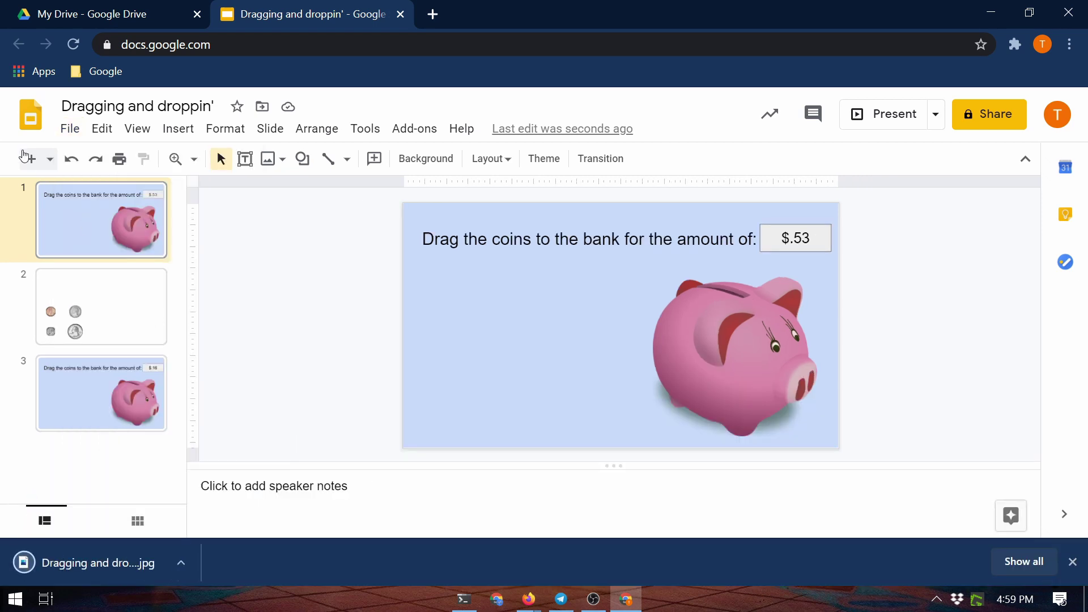
pyautogui.click(70, 129)
# - Add a blank slide and move it to the end of the deck
pyautogui.click(347, 261)
pyautogui.click(49, 159)
pyautogui.scroll(-2, 204, 407)
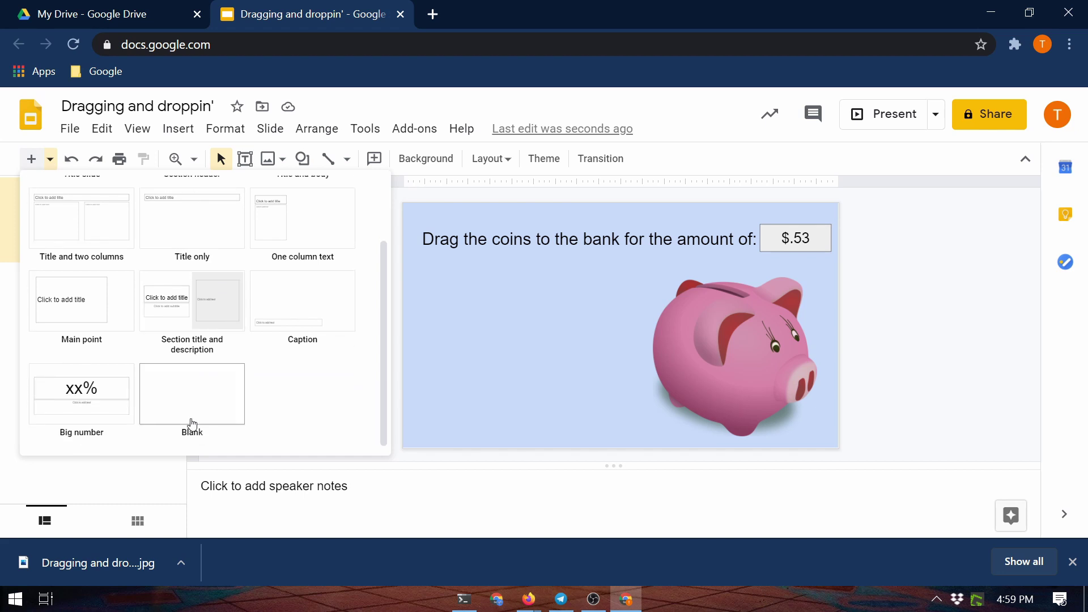
pyautogui.click(192, 397)
pyautogui.moveTo(97, 303); pyautogui.dragTo(98, 496)
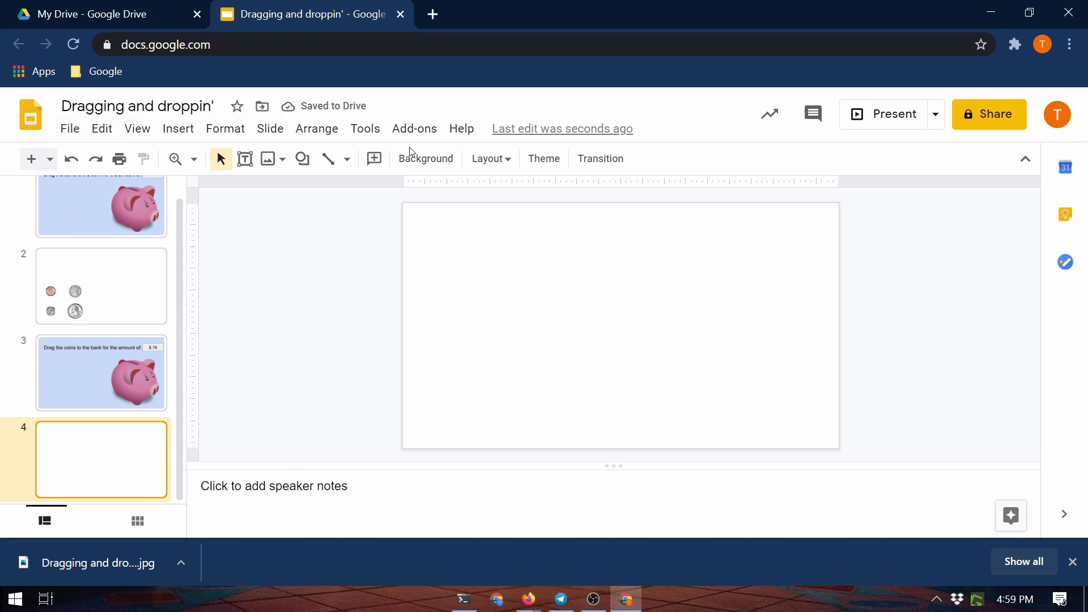
# - Set the new slide's background to Dragging and droppin' (2).jpg, then check the $.16 and $.53 slides
pyautogui.click(435, 161)
pyautogui.click(670, 322)
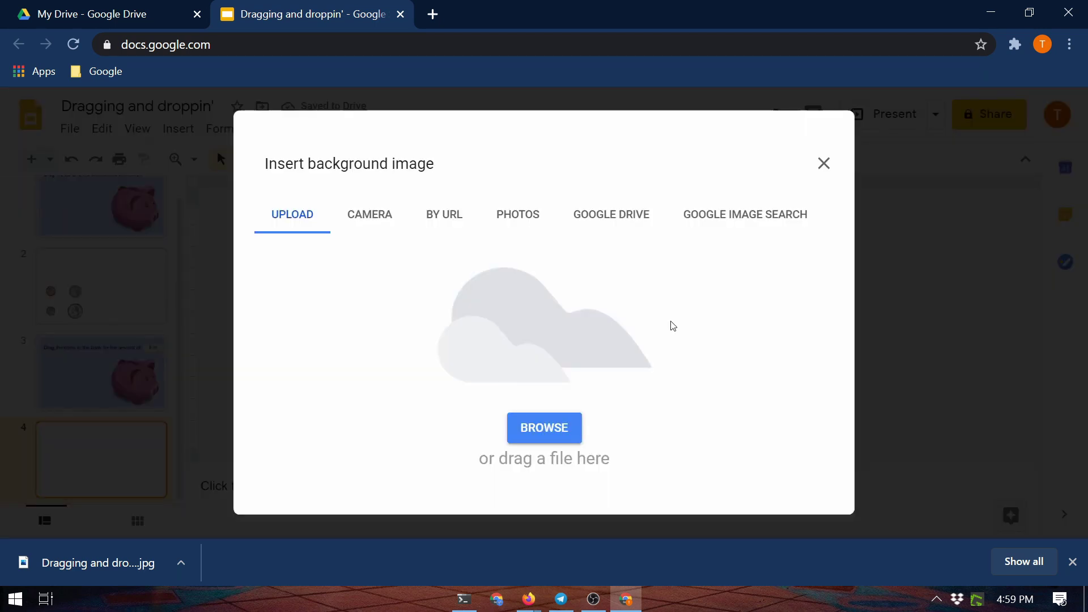
pyautogui.click(554, 428)
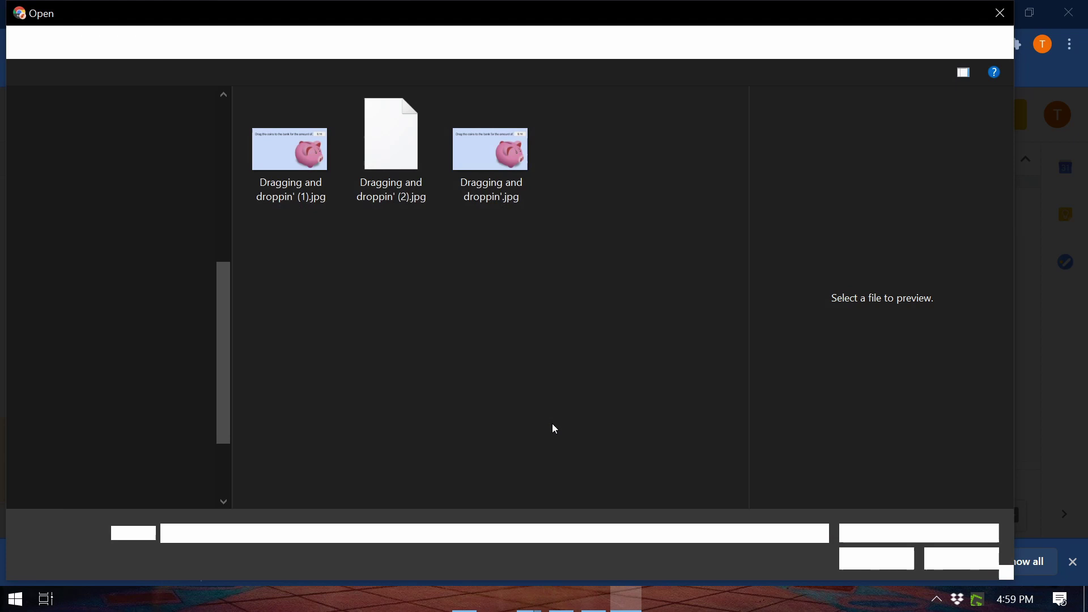
pyautogui.click(410, 142)
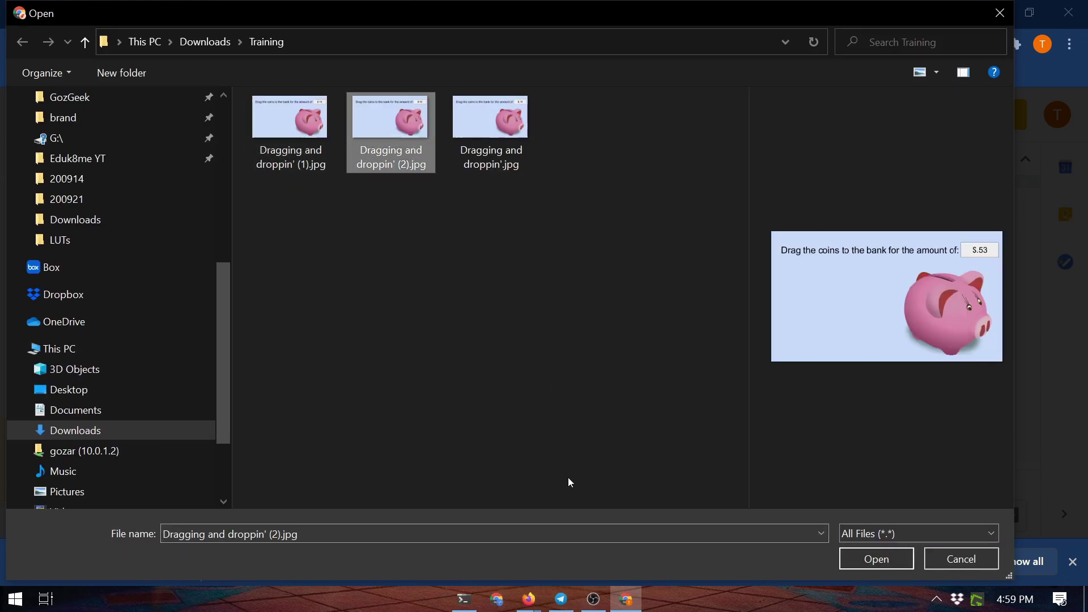
pyautogui.click(900, 567)
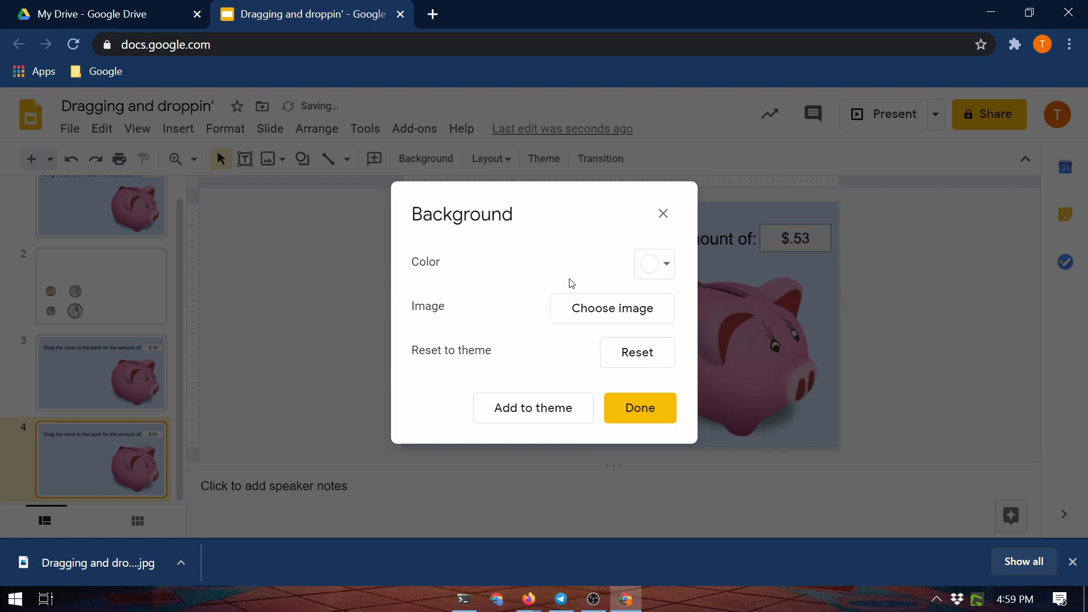
pyautogui.click(646, 423)
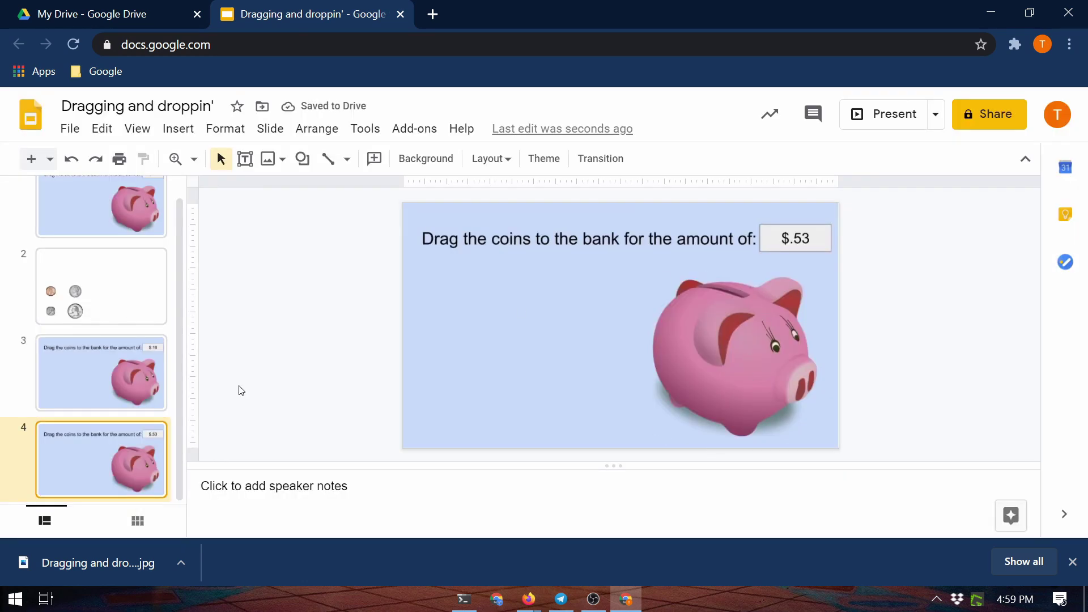
pyautogui.click(110, 376)
pyautogui.click(98, 456)
# - Review the $.16 and $.53 slides, then nudge the penny on the coin slide and undo
pyautogui.click(110, 377)
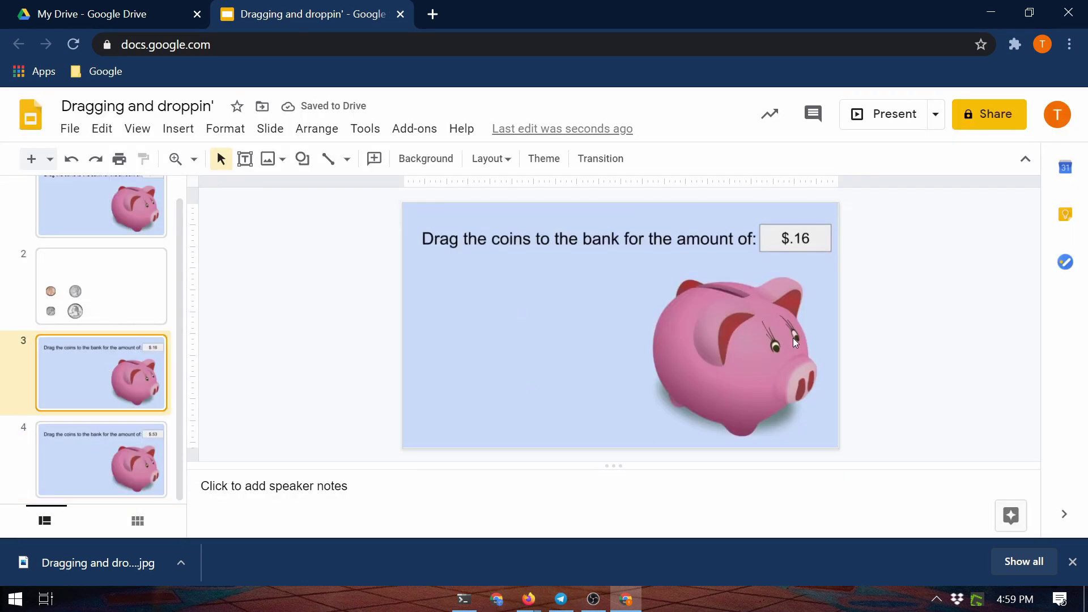
pyautogui.moveTo(794, 337); pyautogui.dragTo(772, 221)
pyautogui.click(106, 451)
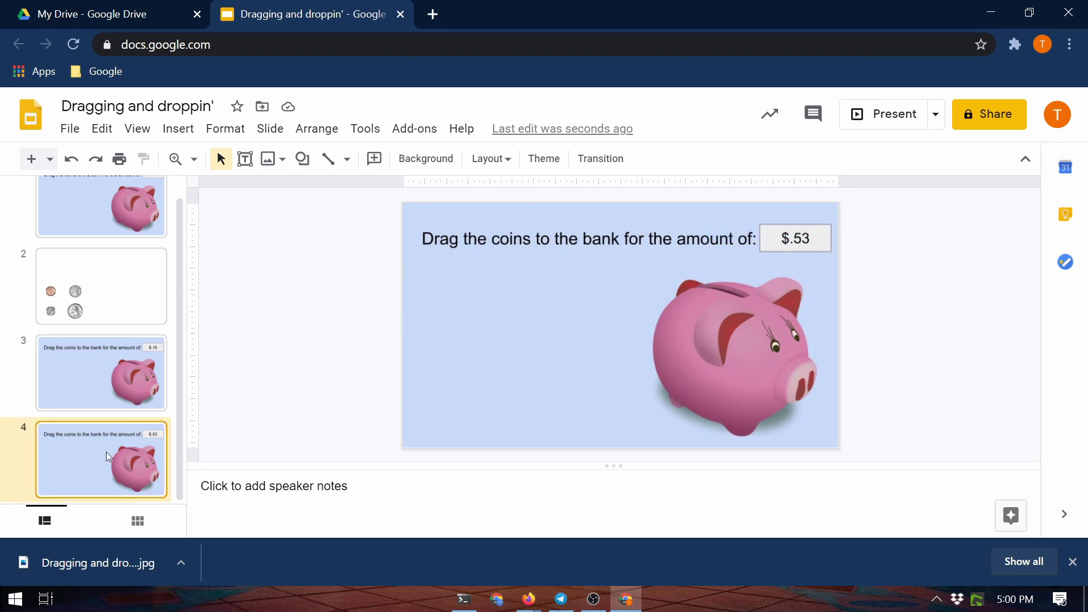
pyautogui.click(130, 293)
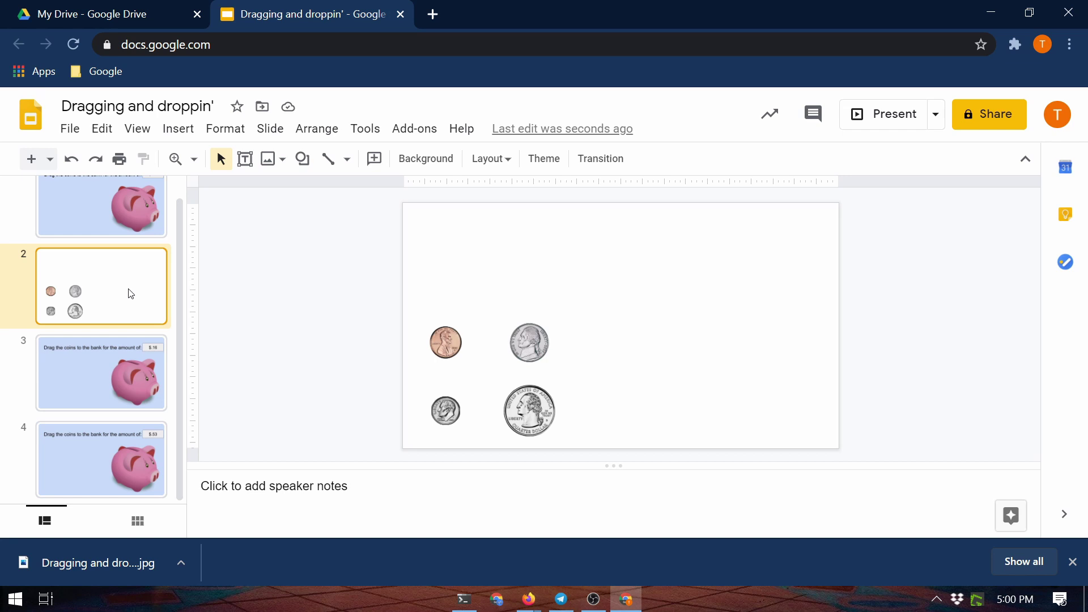
pyautogui.moveTo(444, 342); pyautogui.dragTo(385, 378)
pyautogui.click(442, 340)
pyautogui.moveTo(441, 340); pyautogui.dragTo(425, 314)
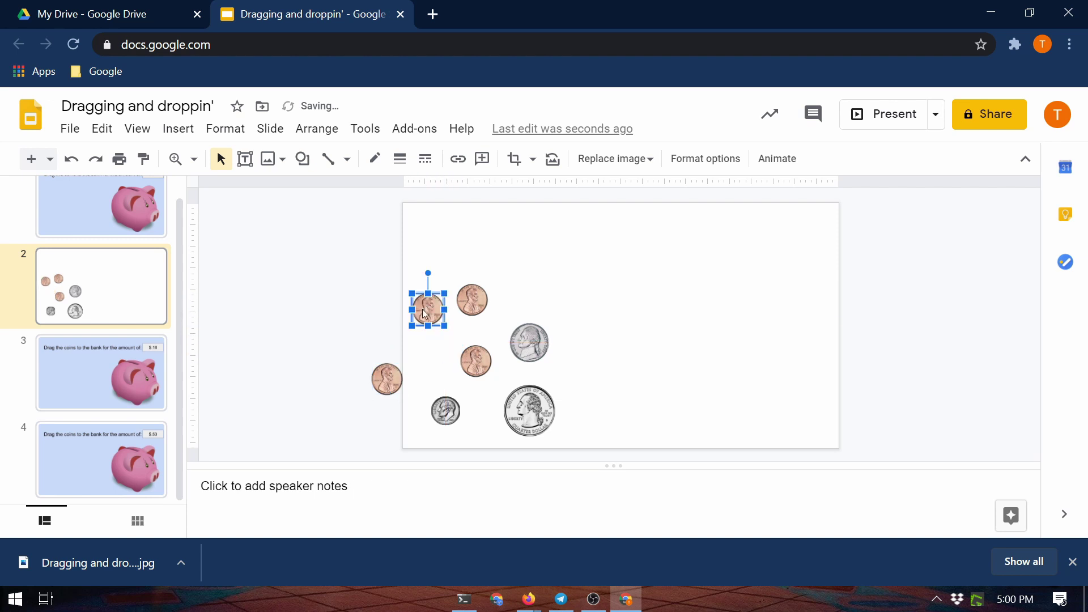
pyautogui.hotkey('ctrl', 'z')
pyautogui.hotkey('ctrl', 'z')
pyautogui.hotkey('ctrl', 'z')
pyautogui.hotkey('ctrl', 'z')
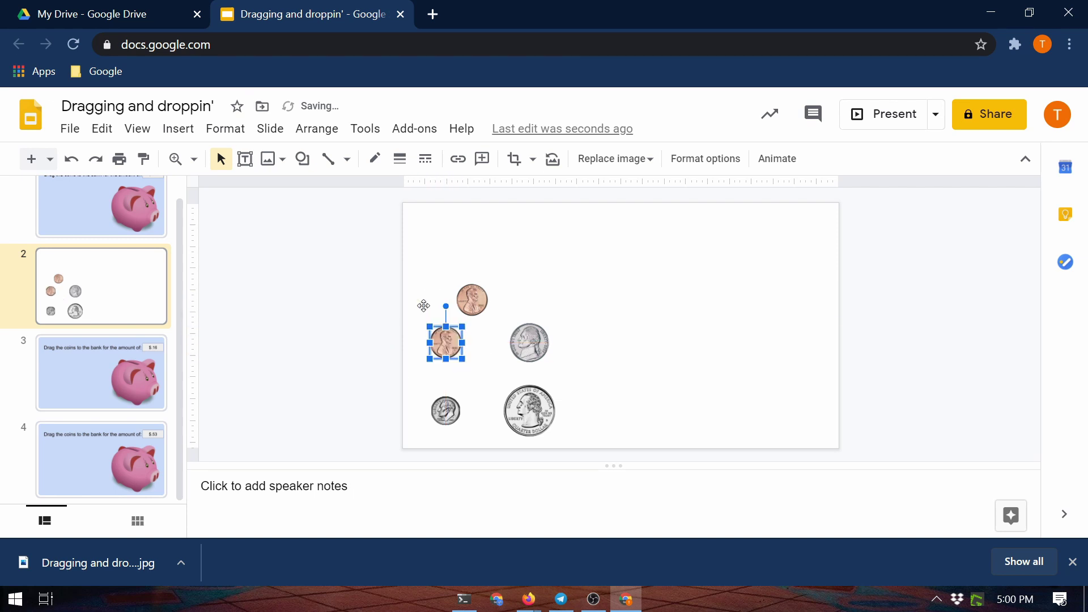
# - Copy the four coins from slide 2 and paste them onto the $.16 and $.53 slides
pyautogui.moveTo(414, 288); pyautogui.dragTo(593, 459)
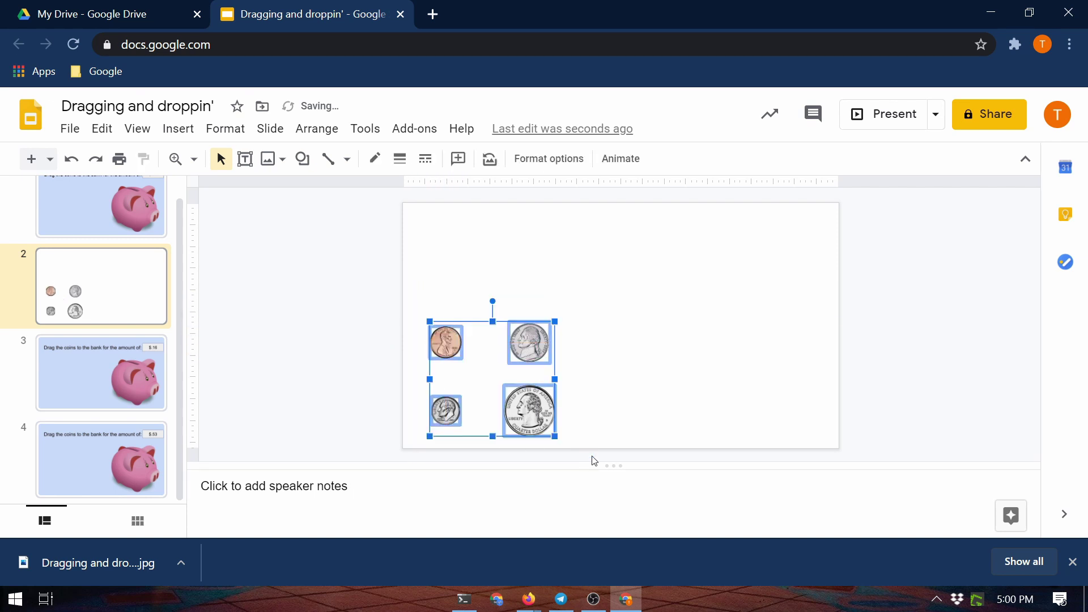
pyautogui.click(103, 130)
pyautogui.click(147, 258)
pyautogui.click(94, 385)
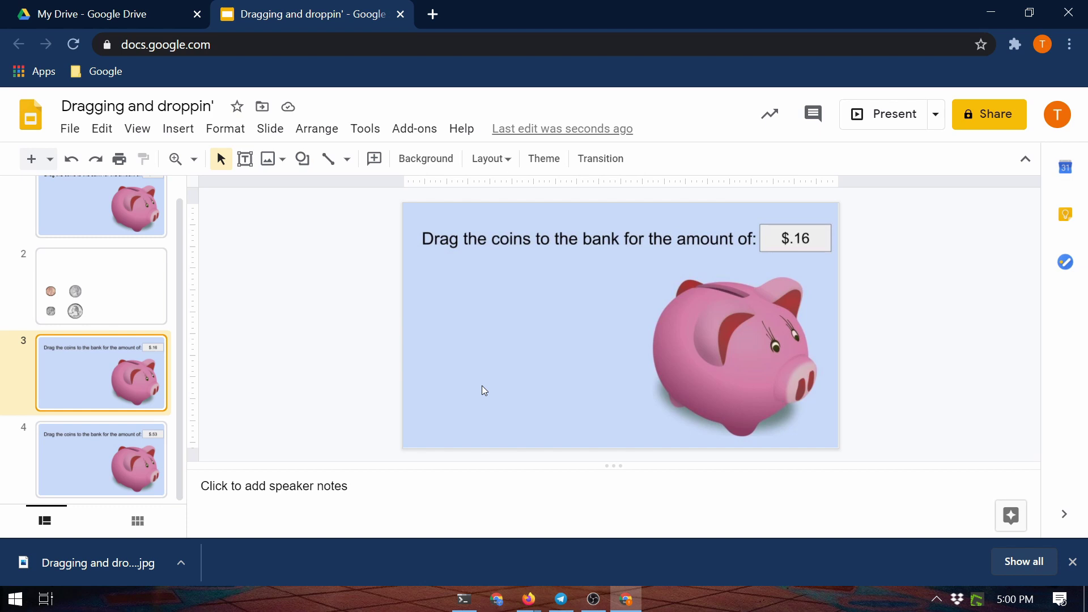
pyautogui.rightClick(483, 387)
pyautogui.click(540, 245)
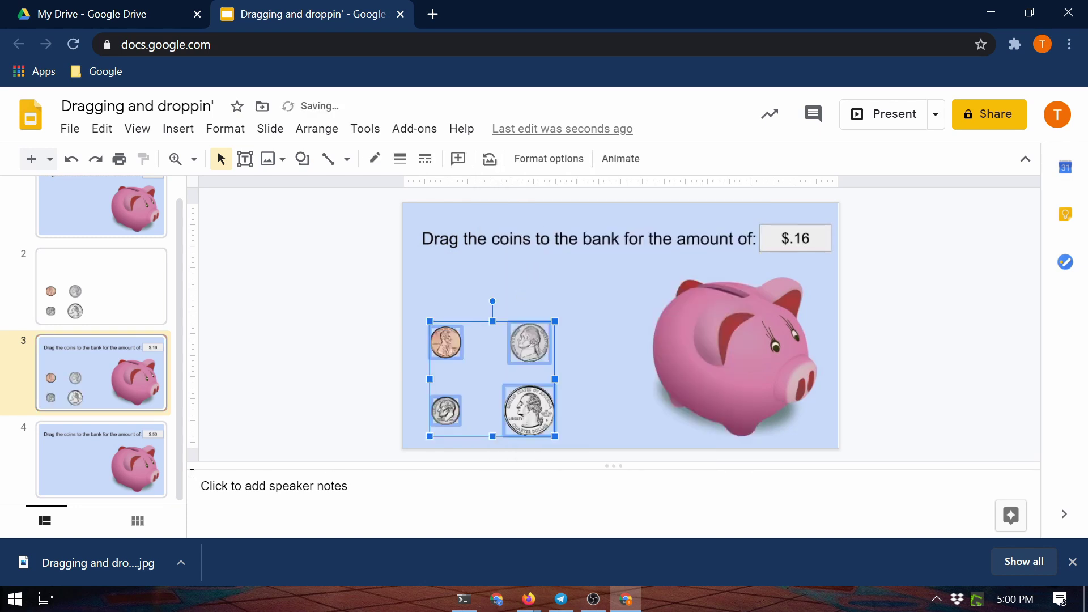
pyautogui.press('pagedown')
pyautogui.rightClick(468, 347)
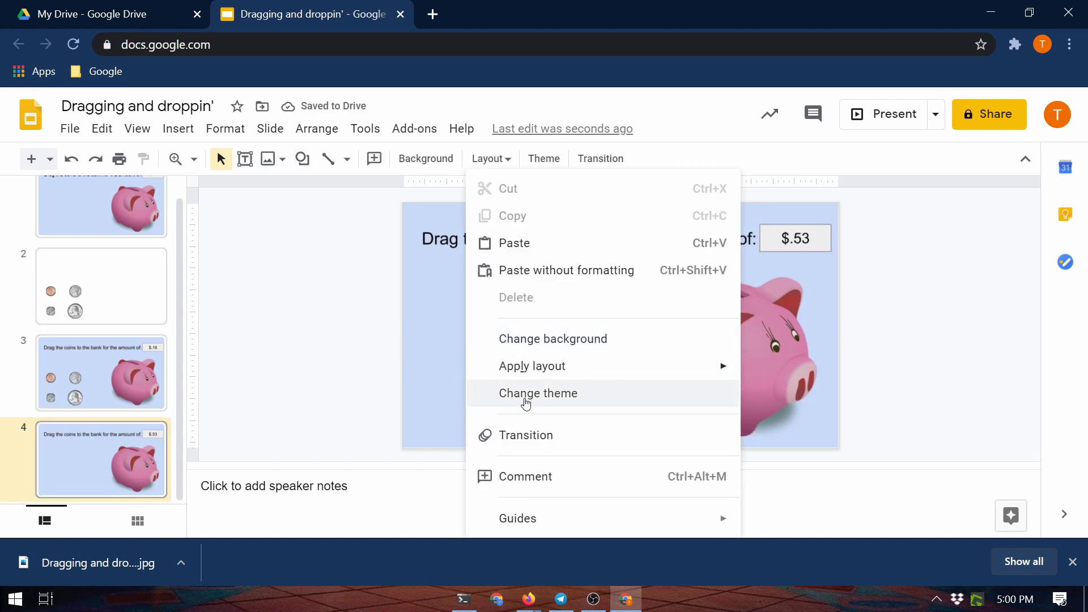
pyautogui.click(538, 243)
pyautogui.click(297, 368)
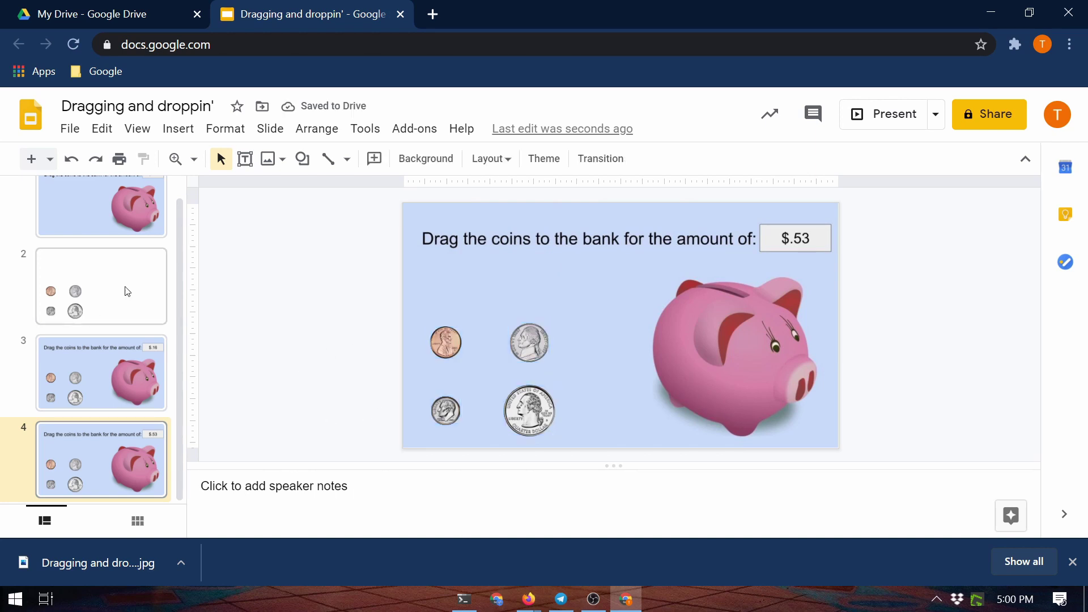
# - Flip between the coin slide and the first slide to review the deck
pyautogui.scroll(2, 176, 362)
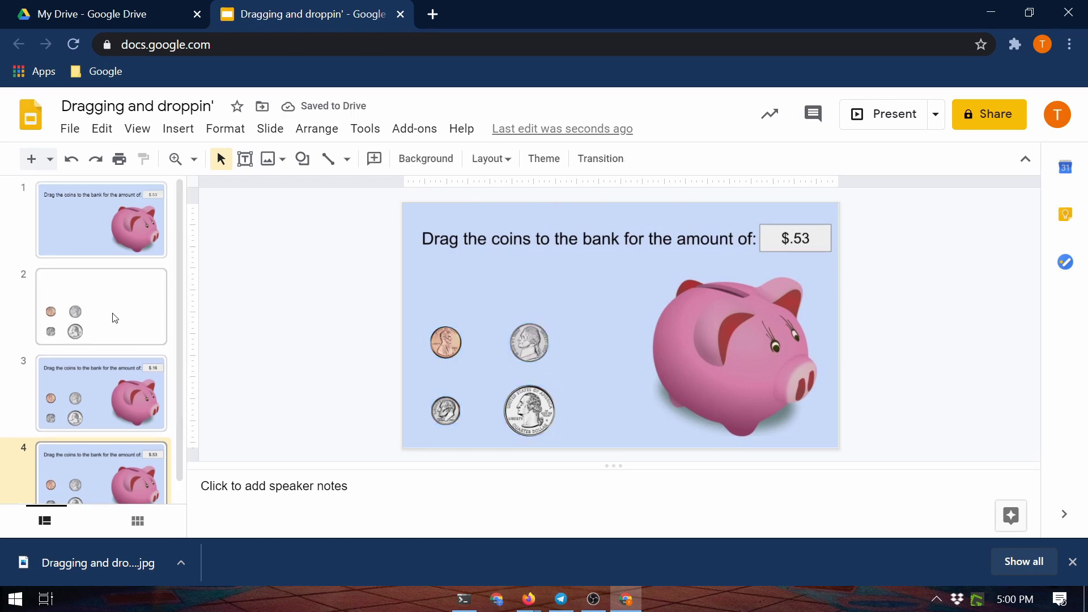
pyautogui.click(111, 315)
pyautogui.click(124, 233)
pyautogui.click(123, 334)
pyautogui.click(116, 210)
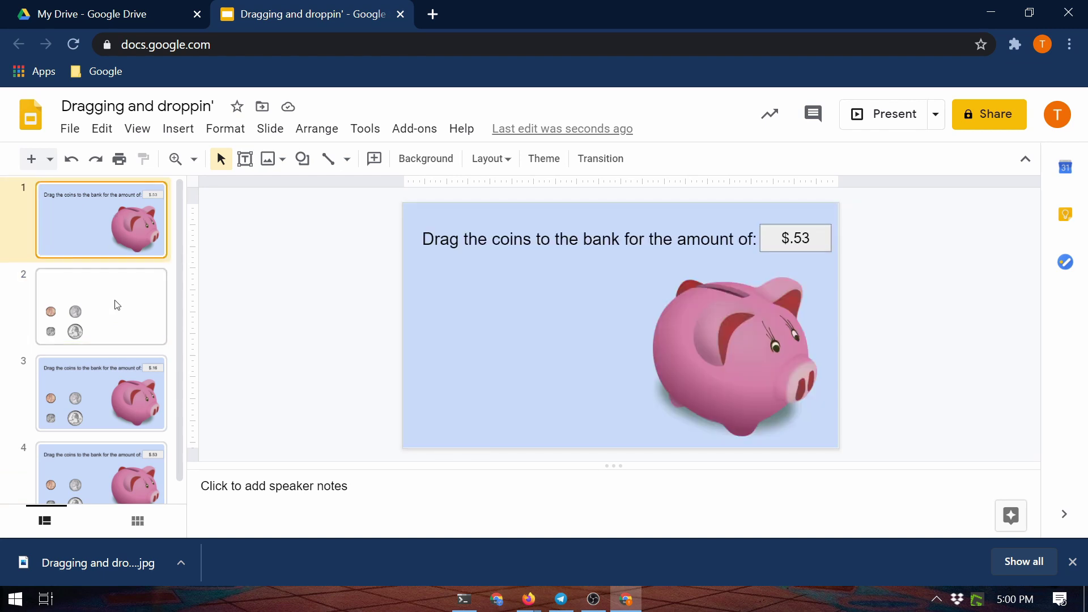
# - Test dropping the dime and two pennies onto the $.16 slide's piggy bank, then undo the moves
pyautogui.click(116, 301)
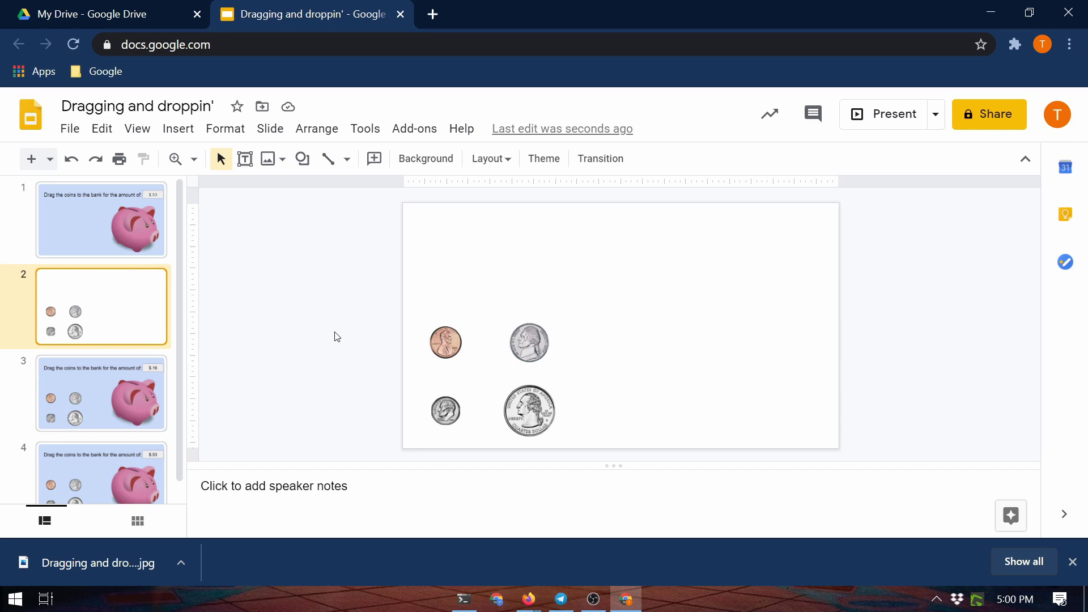
pyautogui.click(94, 407)
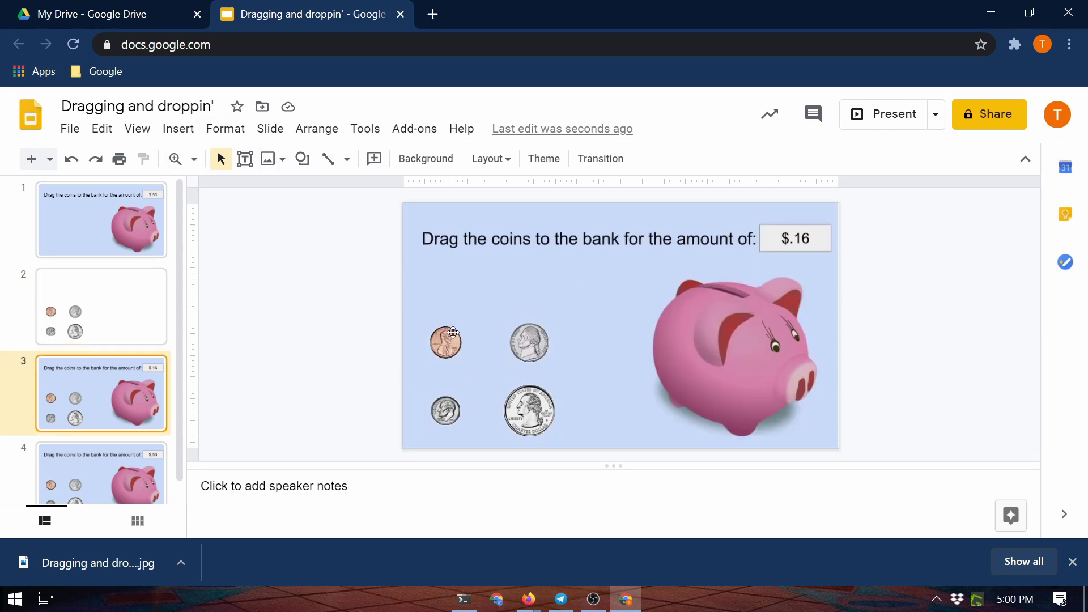
pyautogui.moveTo(440, 409); pyautogui.dragTo(710, 390)
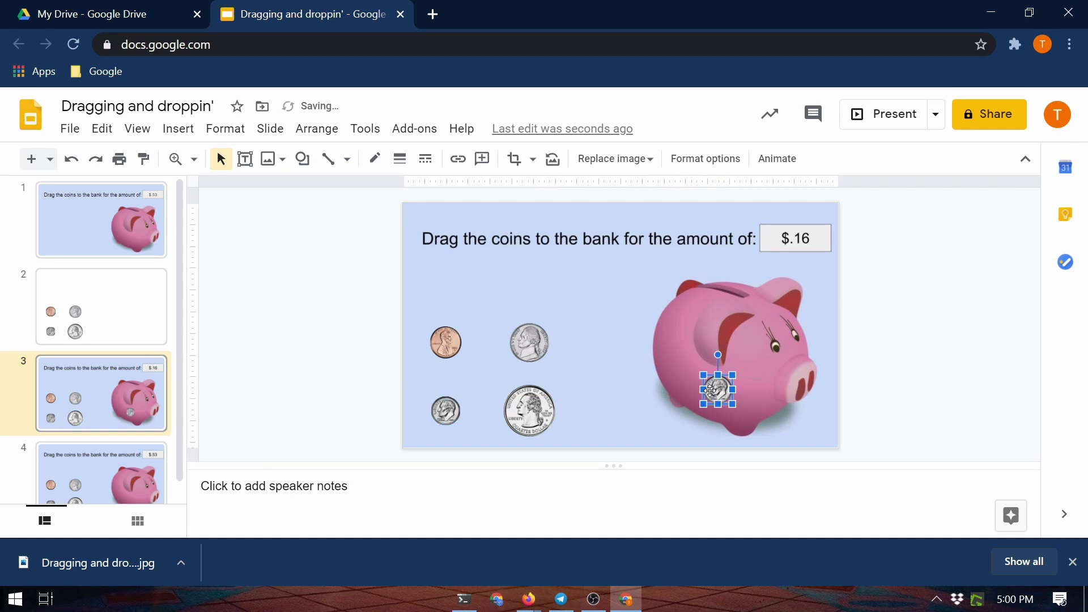
pyautogui.moveTo(445, 327); pyautogui.dragTo(684, 321)
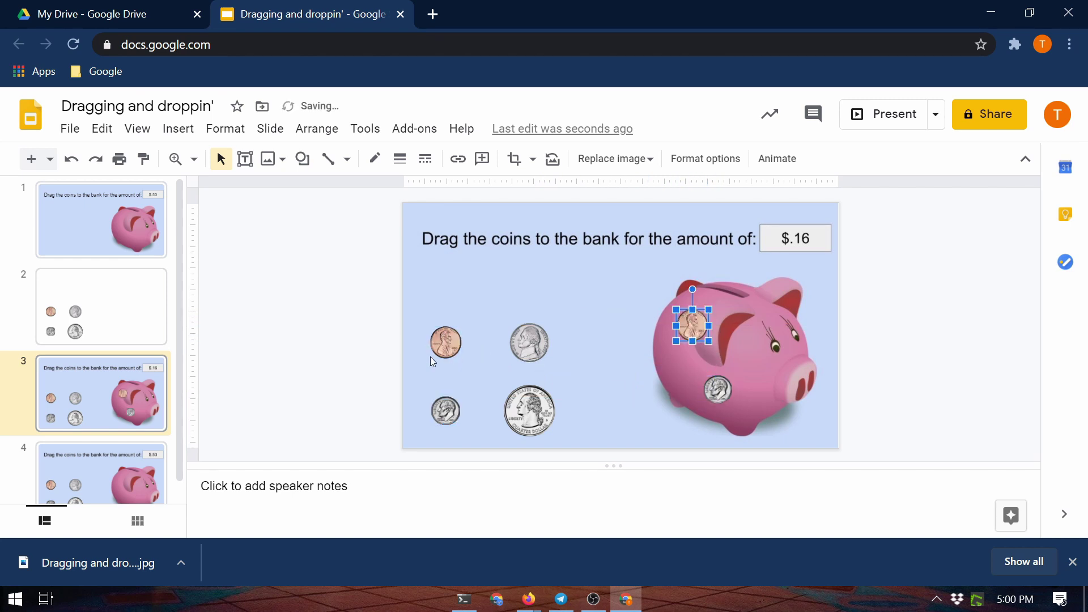
pyautogui.moveTo(445, 343); pyautogui.dragTo(753, 362)
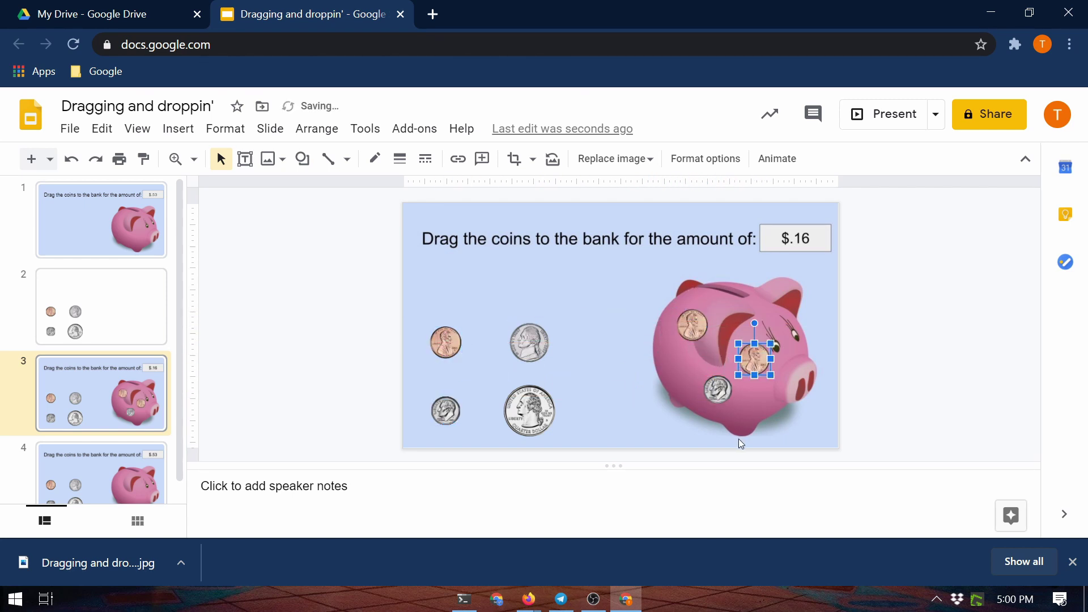
pyautogui.hotkey('ctrl', 'z')
pyautogui.hotkey('ctrl', 'z')
pyautogui.hotkey('ctrl', 'z')
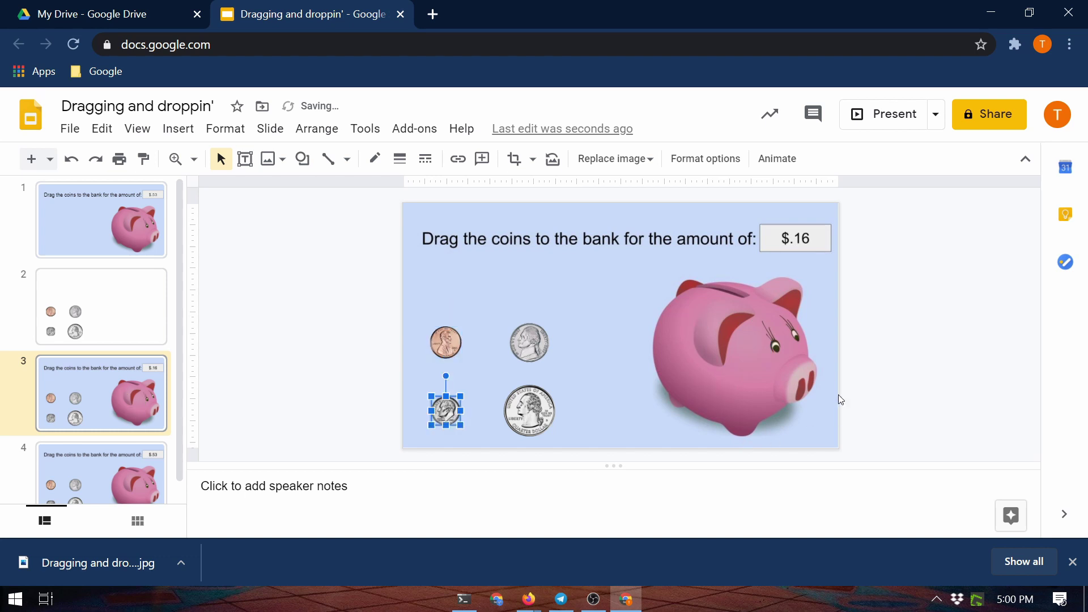
pyautogui.click(838, 394)
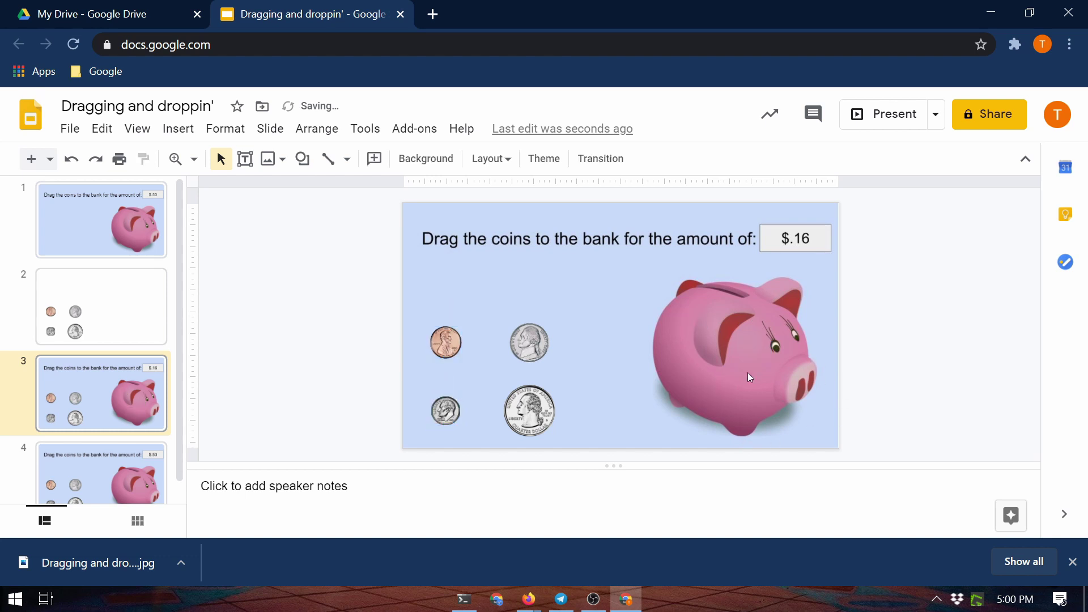
# - Flip slide 1's piggy bank picture horizontally via Format options > Size & Rotation
pyautogui.click(156, 242)
pyautogui.click(709, 344)
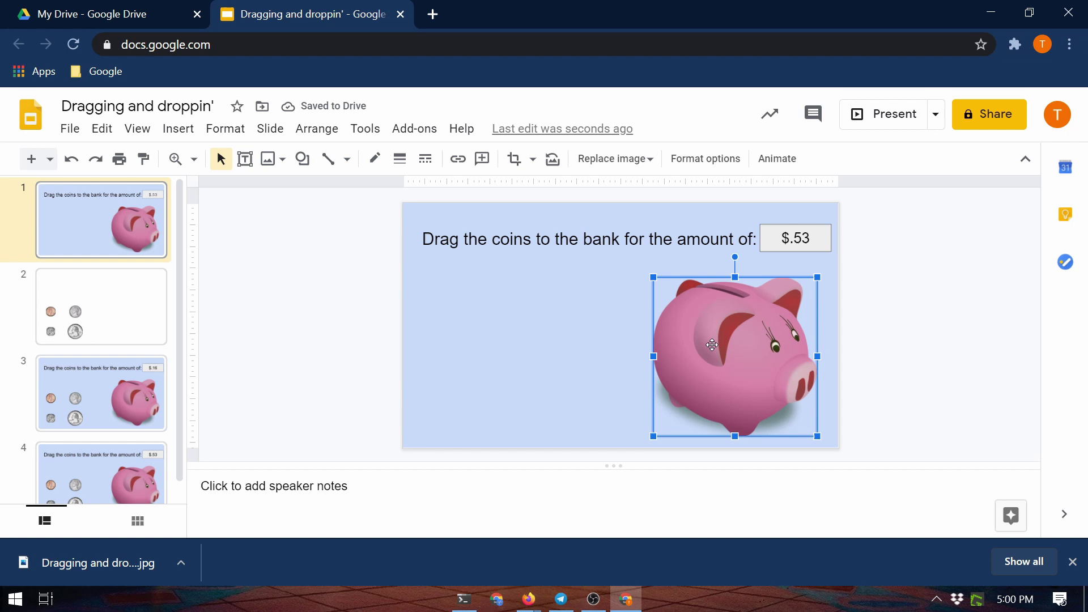
pyautogui.rightClick(705, 343)
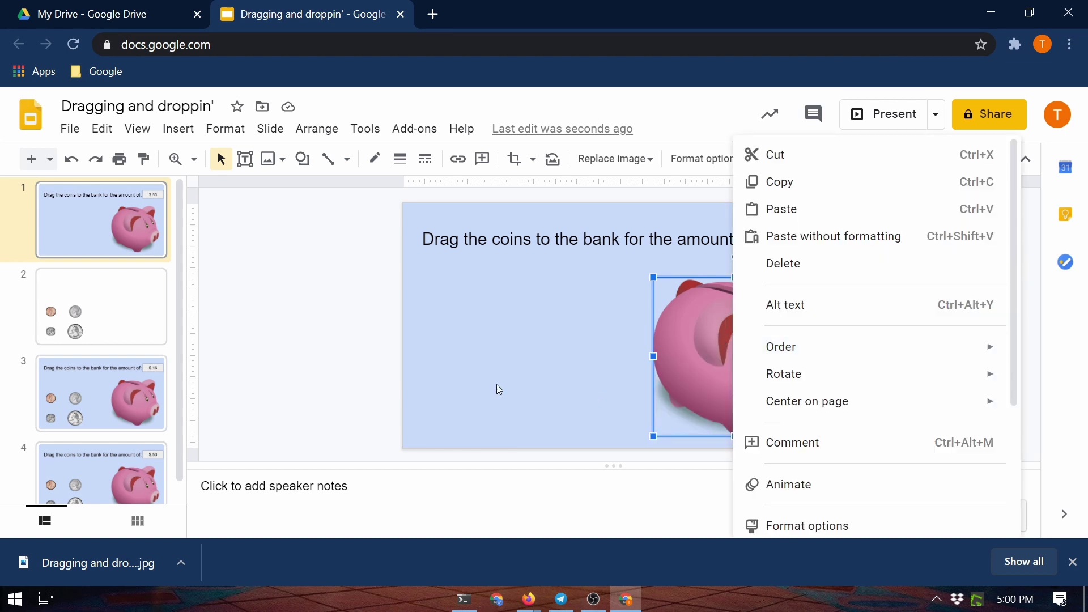
pyautogui.click(496, 384)
pyautogui.click(709, 351)
pyautogui.click(691, 164)
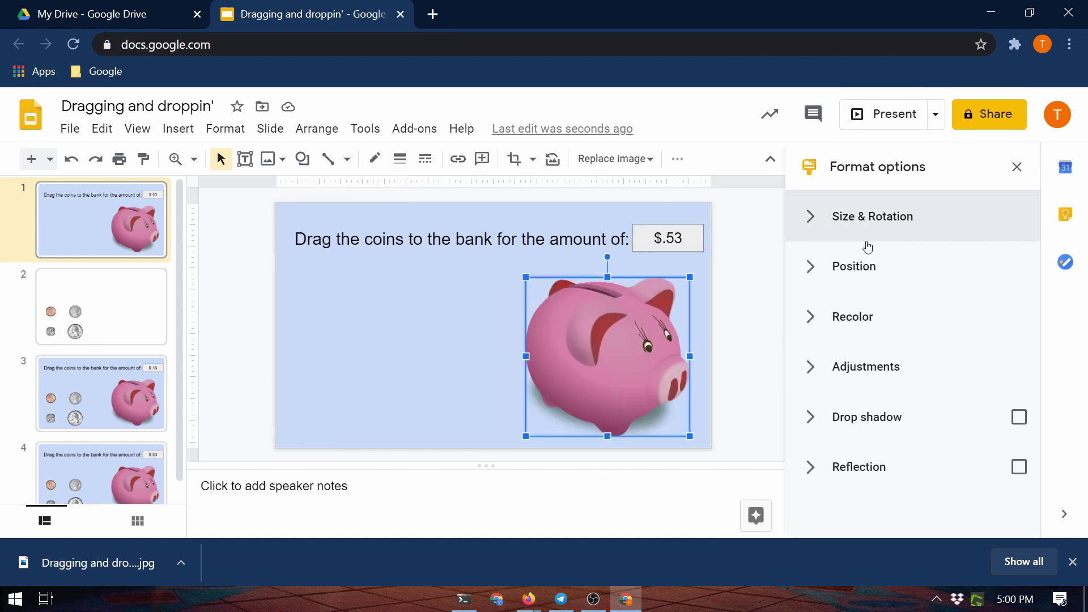
pyautogui.click(805, 217)
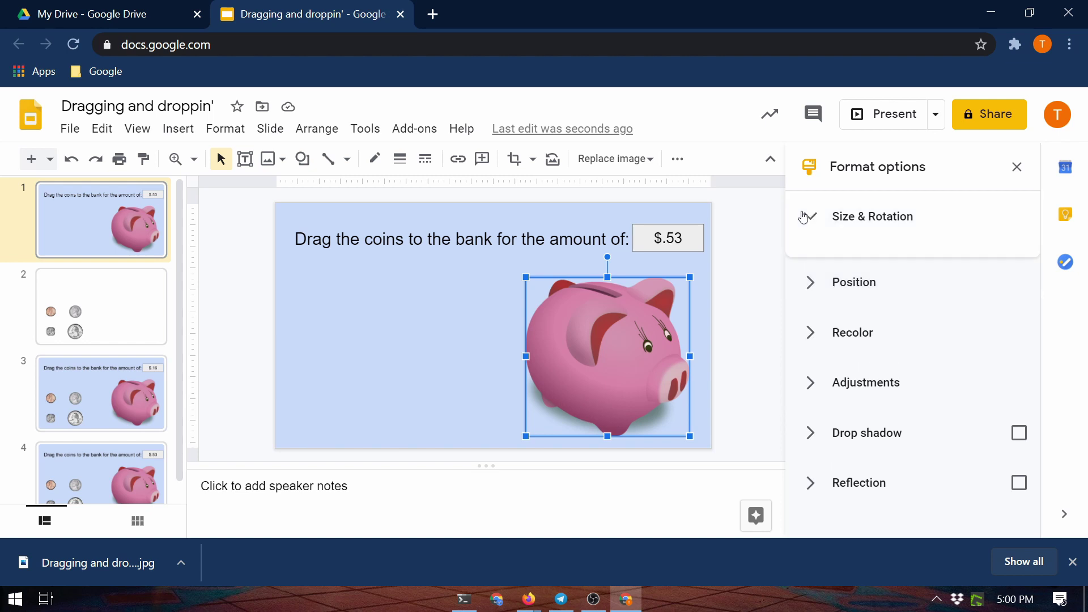
pyautogui.scroll(-2, 879, 365)
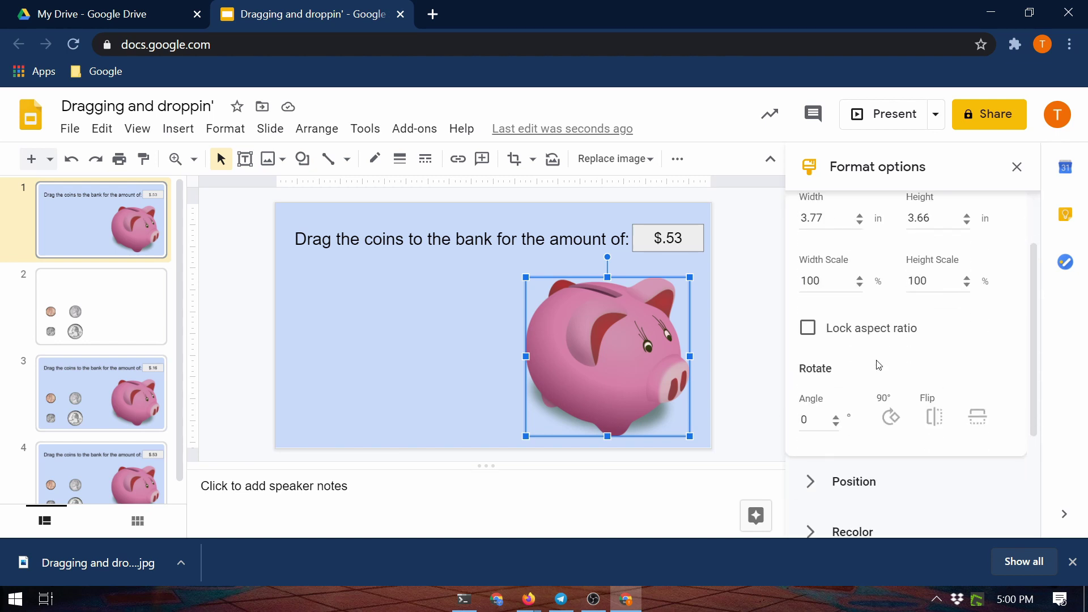
pyautogui.click(931, 425)
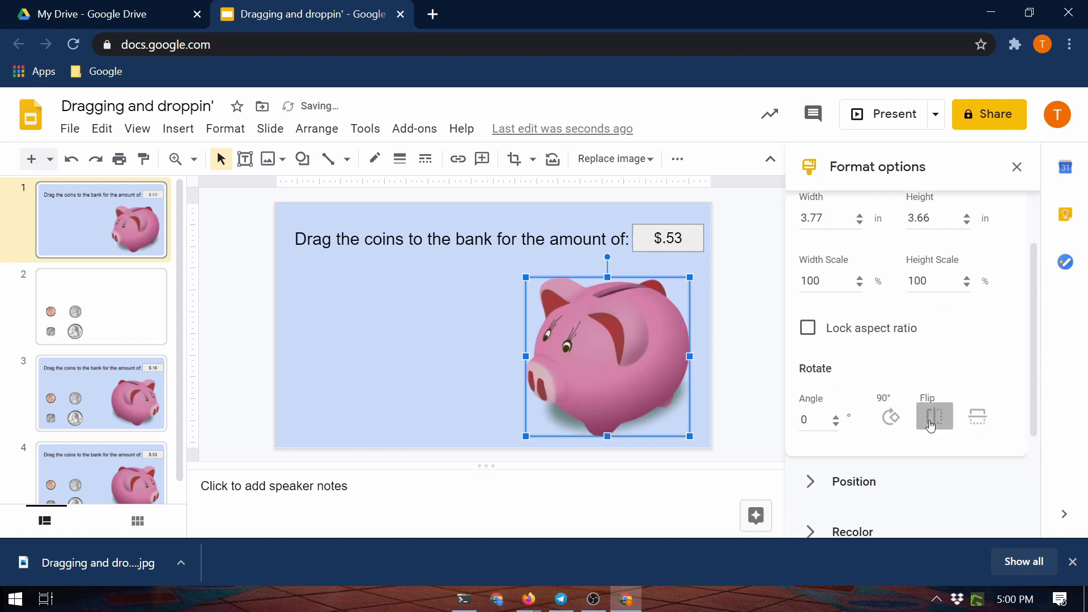
pyautogui.click(718, 447)
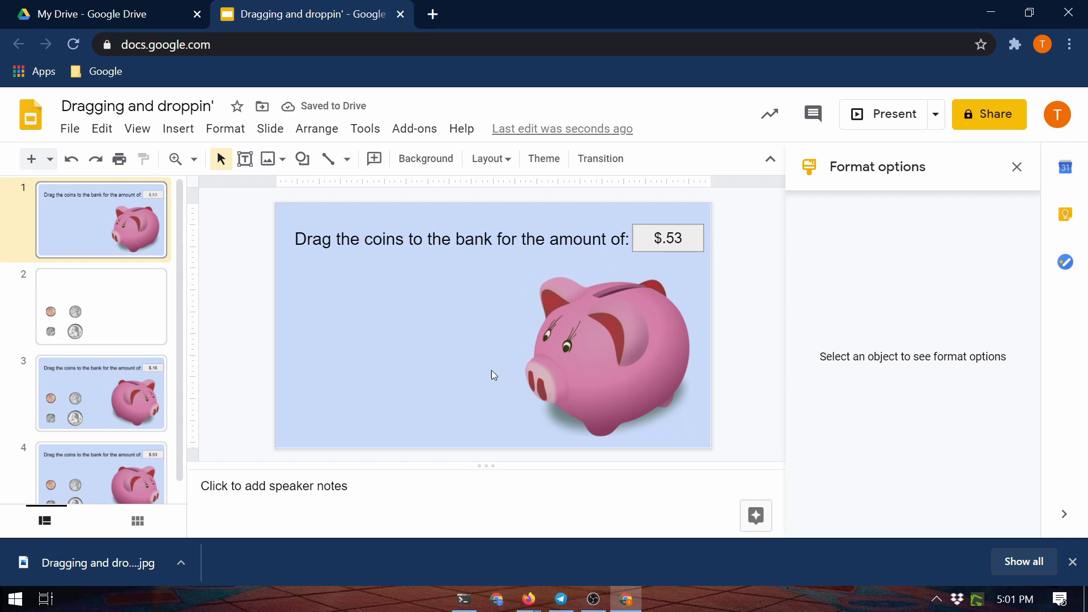
pyautogui.click(667, 345)
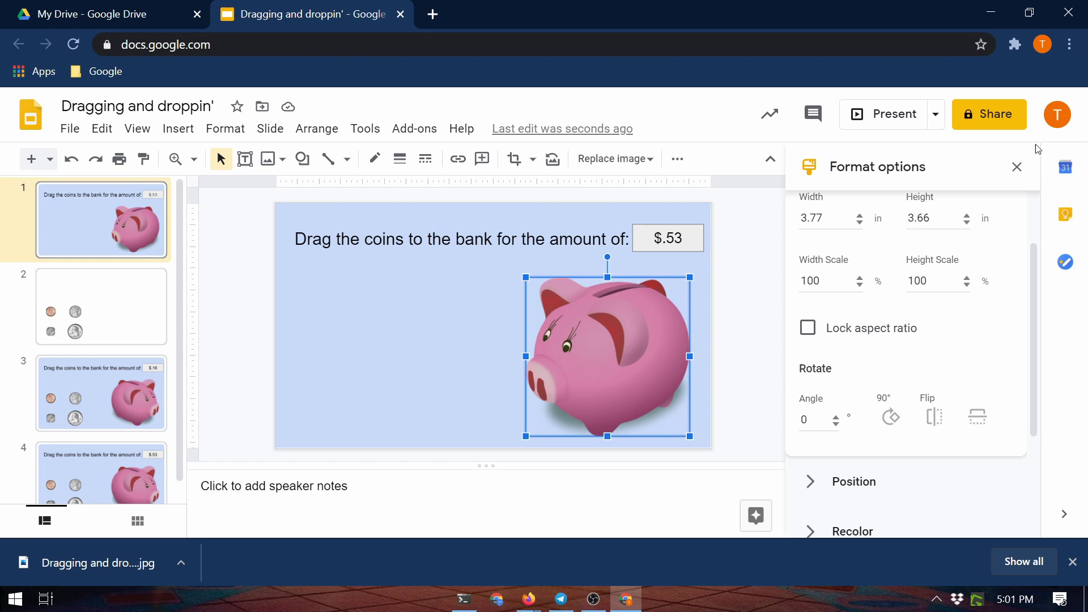
pyautogui.click(1017, 166)
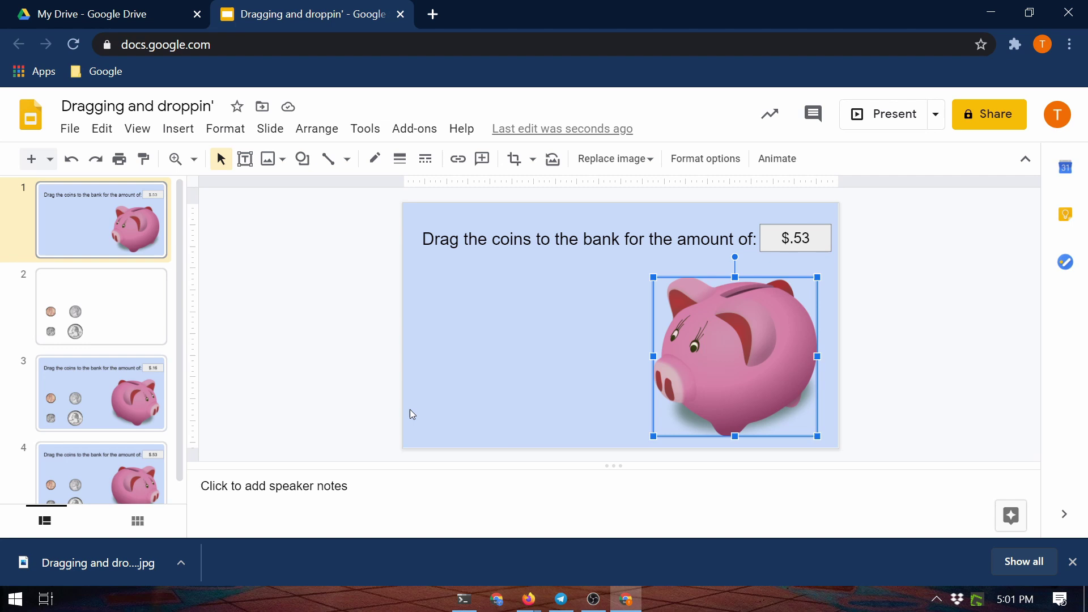
# - Delete the $.53 and $.16 coin slides, then return to the first piggy-bank slide
pyautogui.click(104, 400)
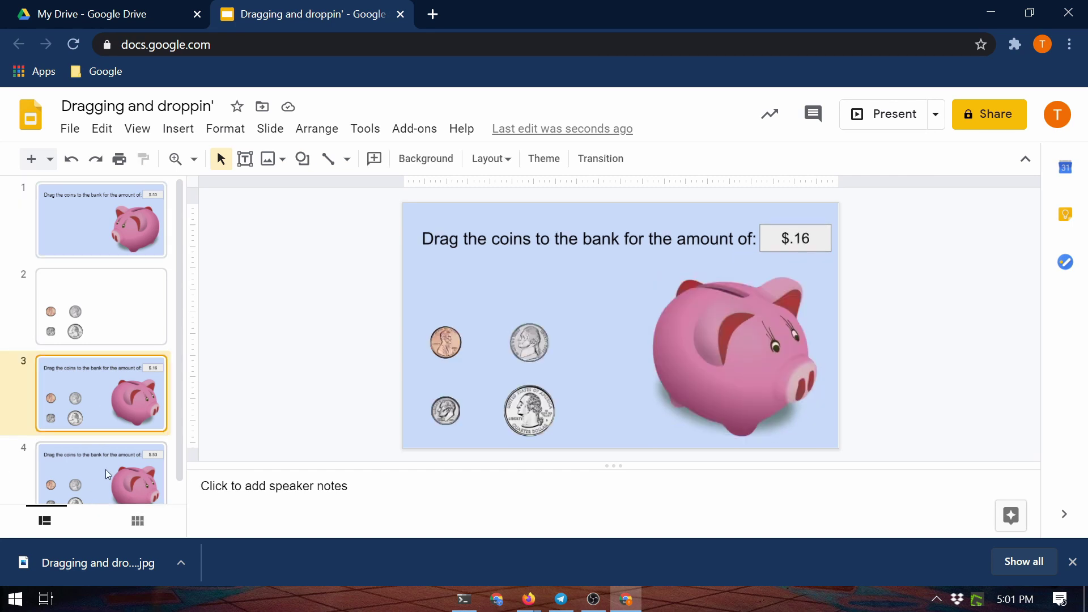
pyautogui.rightClick(108, 472)
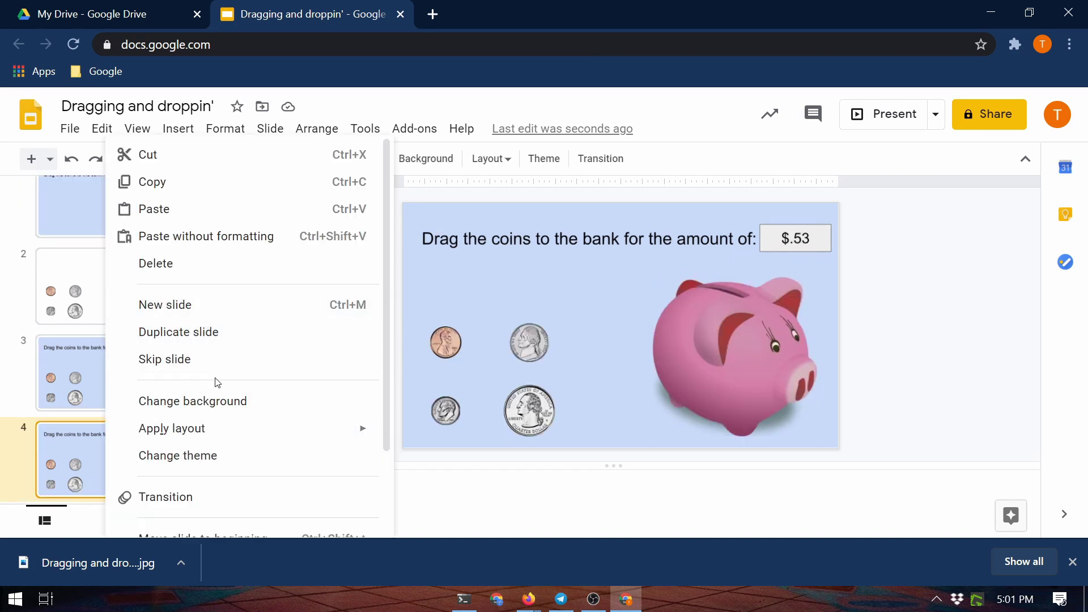
pyautogui.click(187, 275)
pyautogui.rightClick(90, 378)
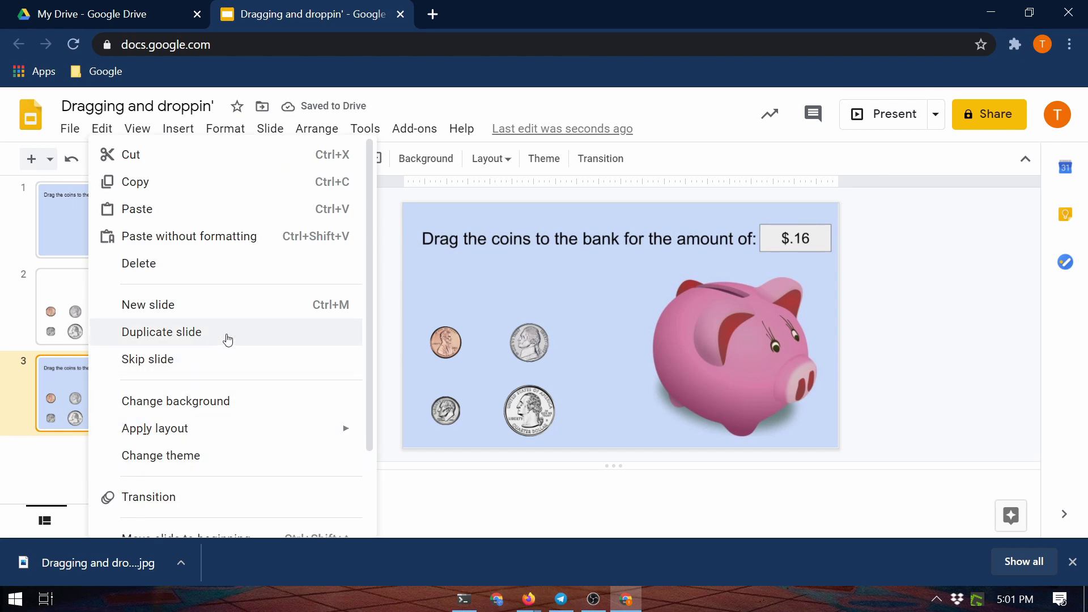
pyautogui.click(190, 275)
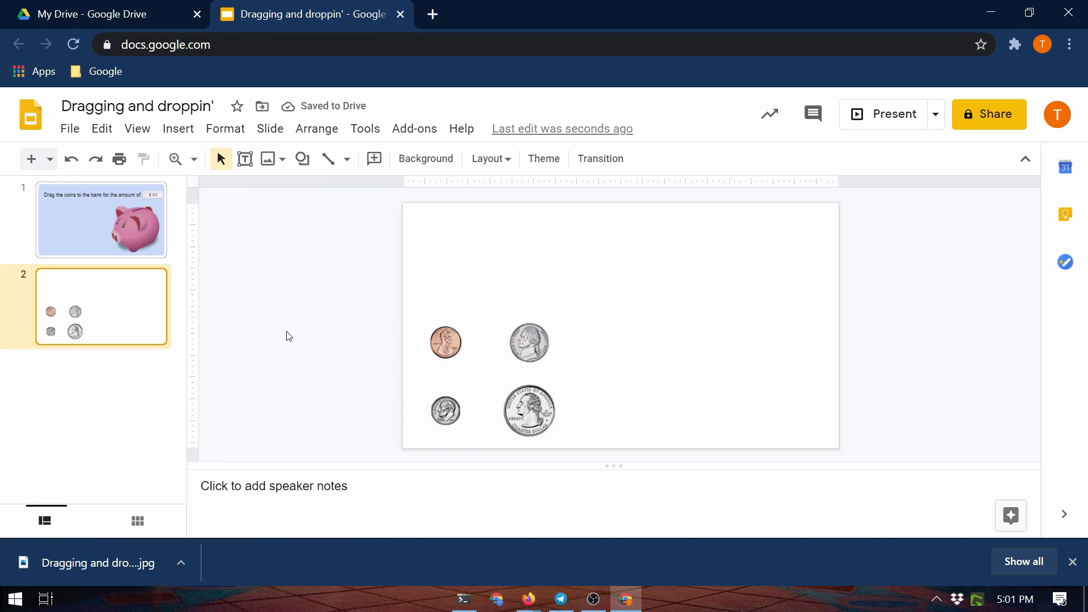
pyautogui.click(76, 232)
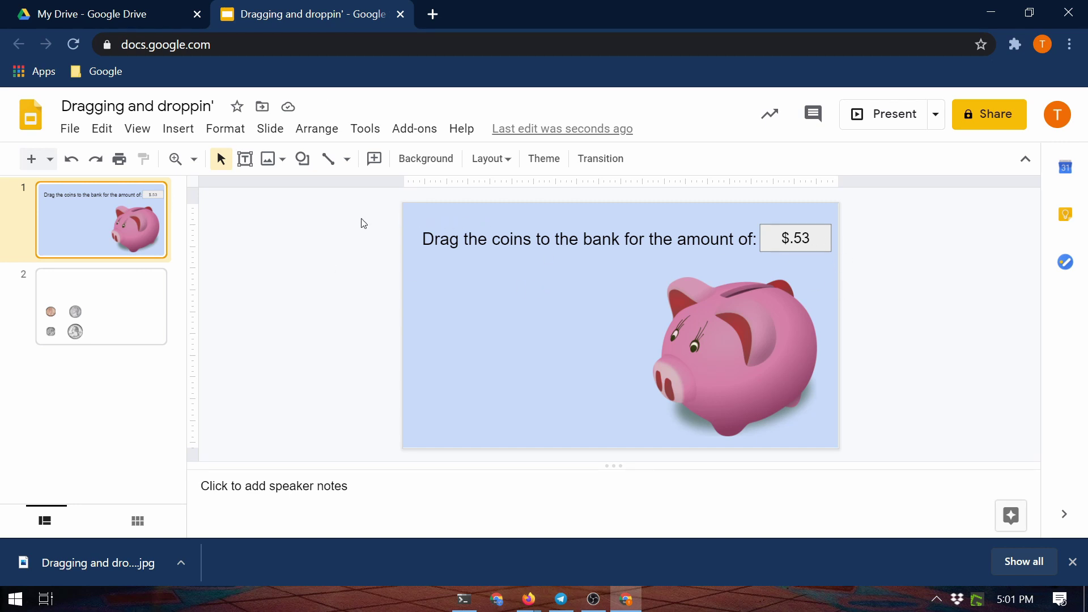
pyautogui.click(137, 128)
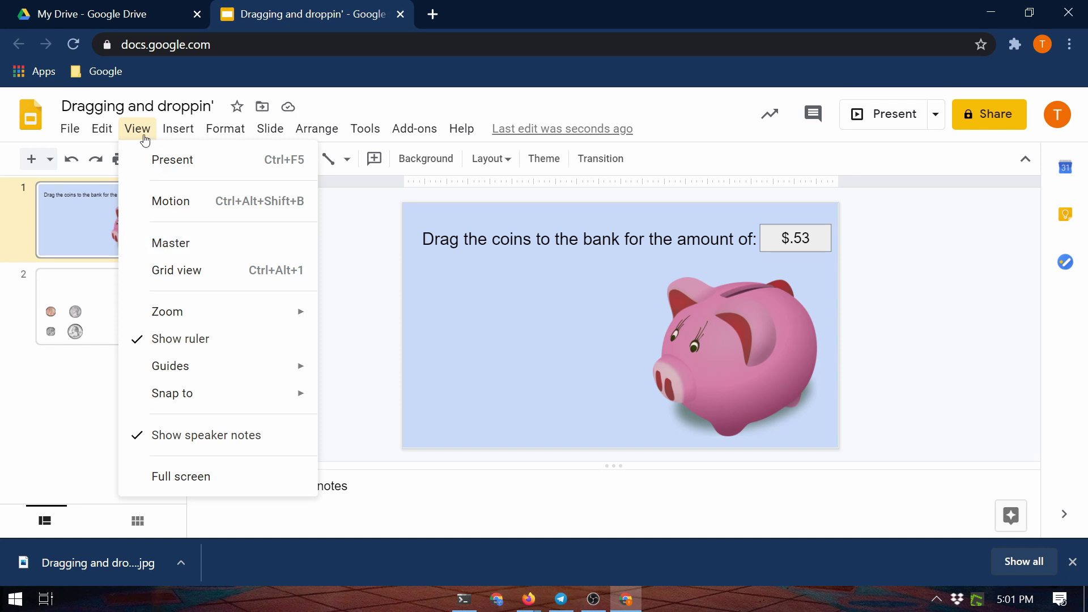
pyautogui.click(210, 245)
pyautogui.scroll(3, 307, 249)
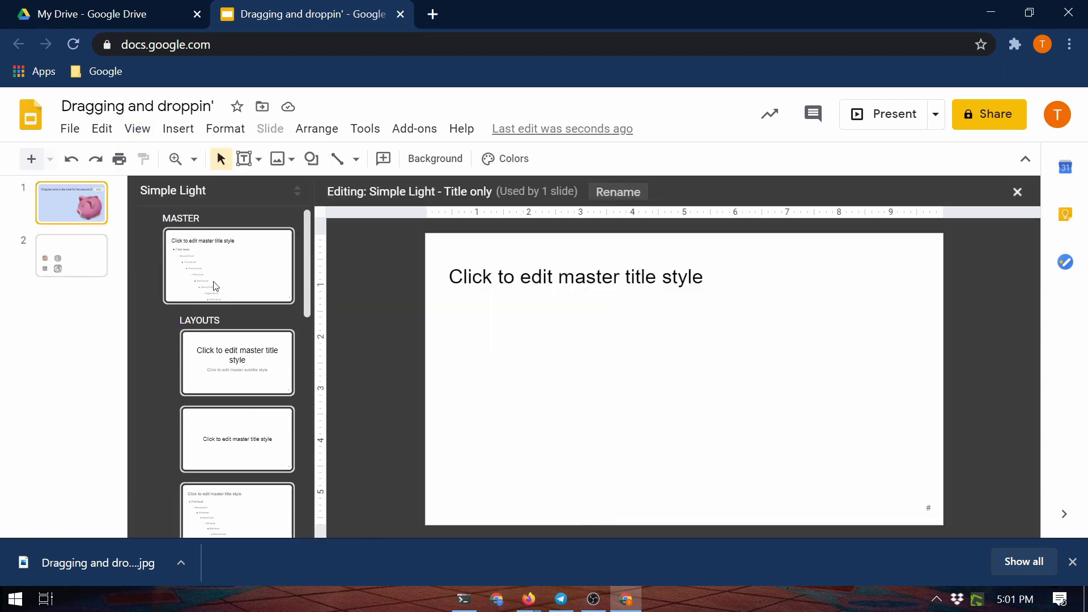
pyautogui.scroll(-7, 214, 284)
pyautogui.scroll(6, 259, 448)
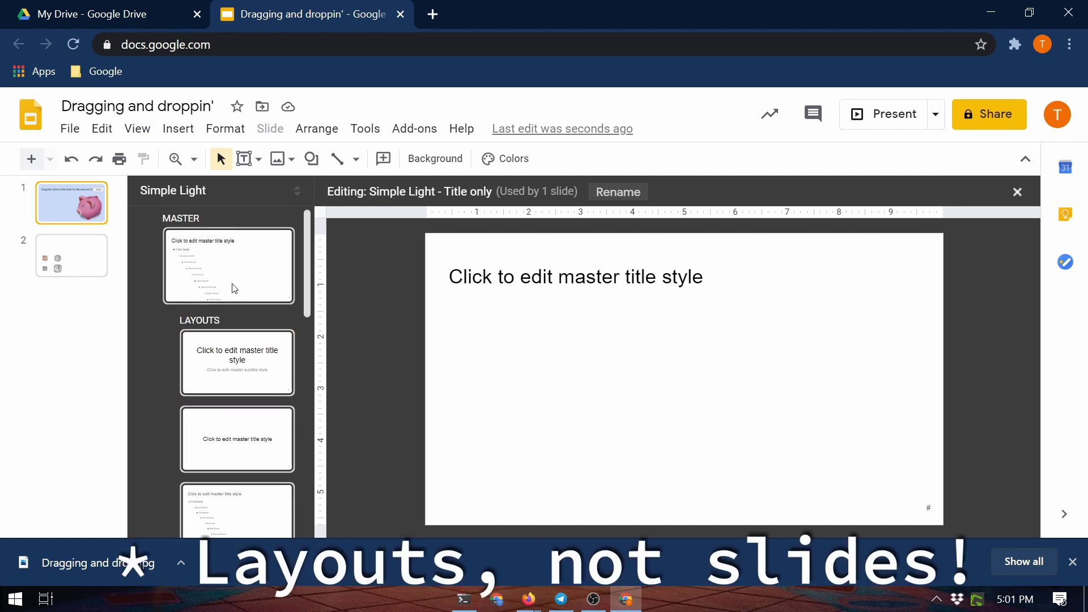
pyautogui.click(198, 300)
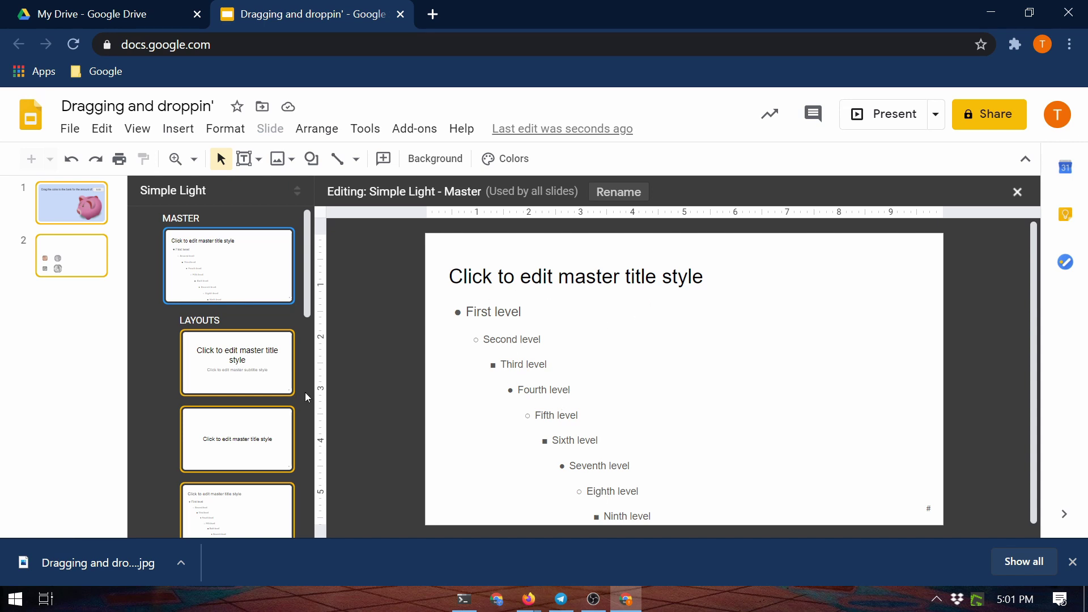
pyautogui.scroll(-4, 219, 381)
pyautogui.scroll(4, 211, 382)
pyautogui.click(214, 339)
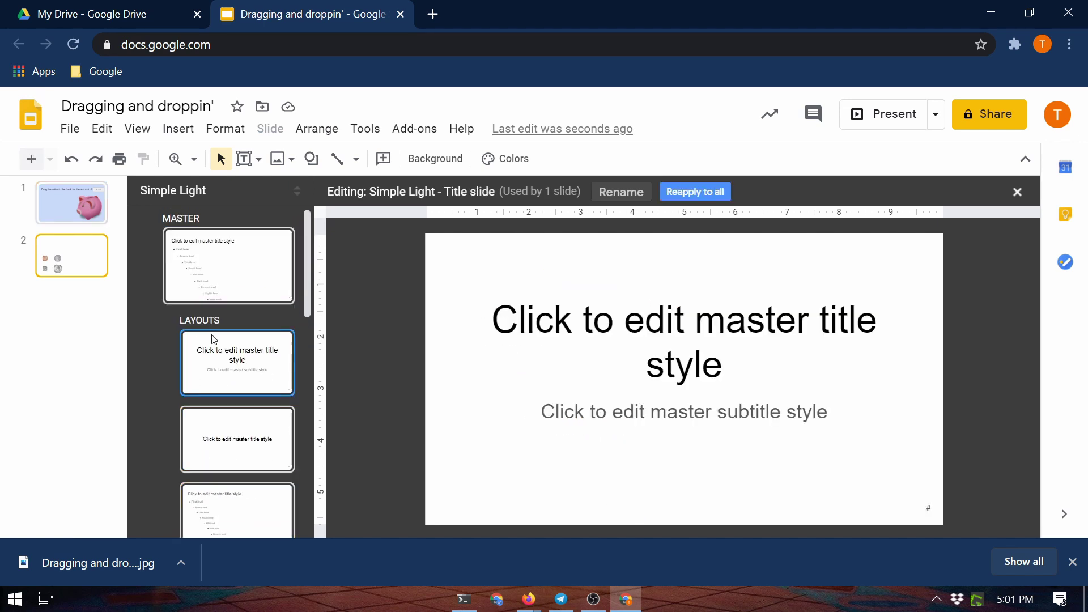
pyautogui.scroll(-5, 242, 372)
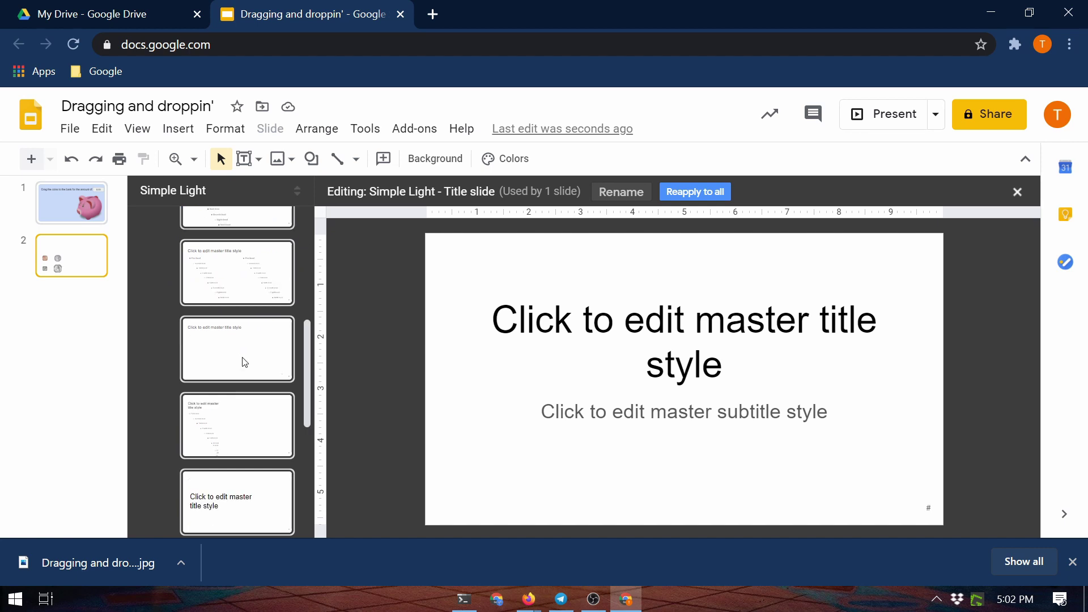
pyautogui.scroll(-5, 245, 362)
pyautogui.click(223, 498)
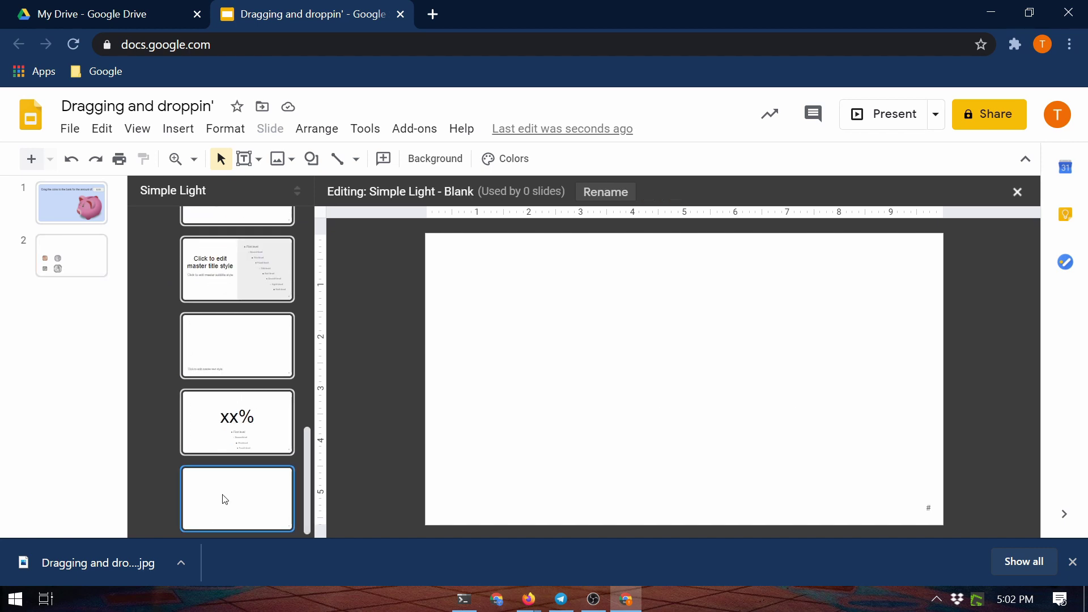
pyautogui.click(231, 432)
pyautogui.click(235, 356)
pyautogui.click(231, 276)
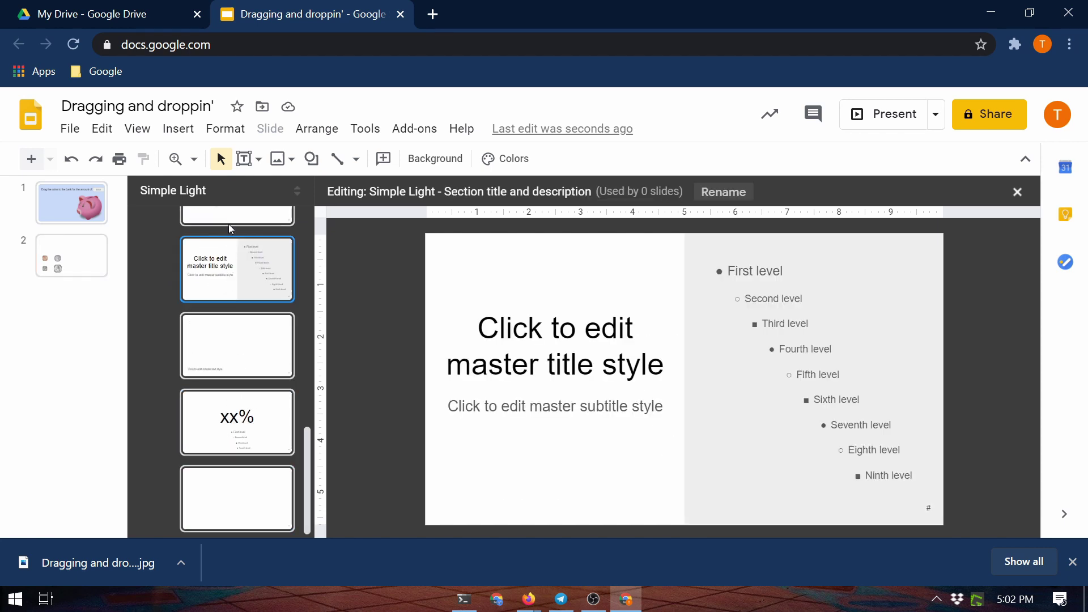
pyautogui.click(229, 224)
pyautogui.scroll(10, 227, 300)
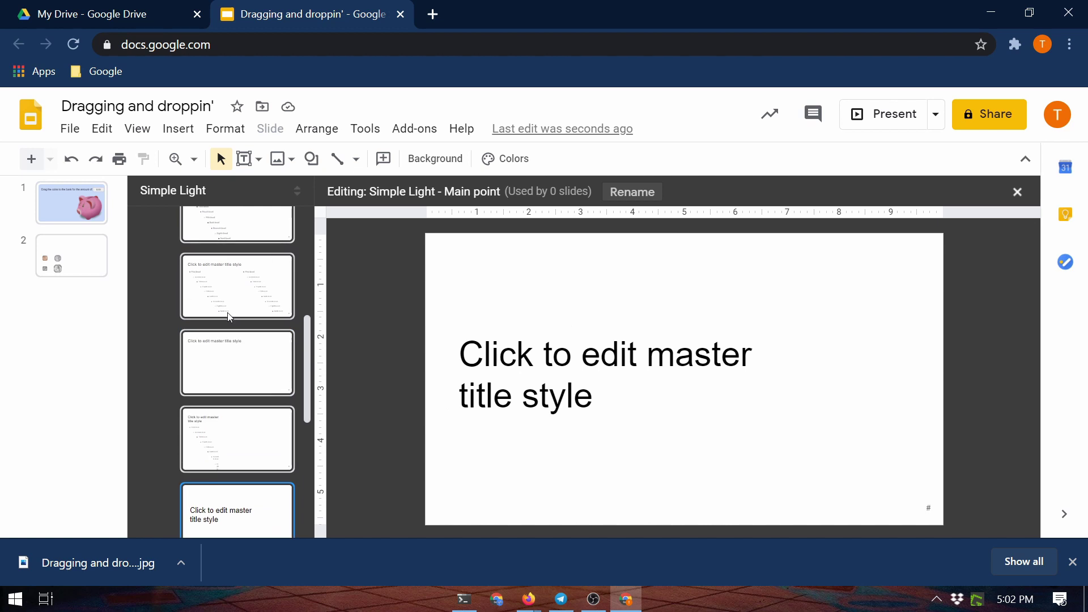
pyautogui.click(86, 209)
# - Browse the new-slide layout list and Insert options without adding anything
pyautogui.click(49, 162)
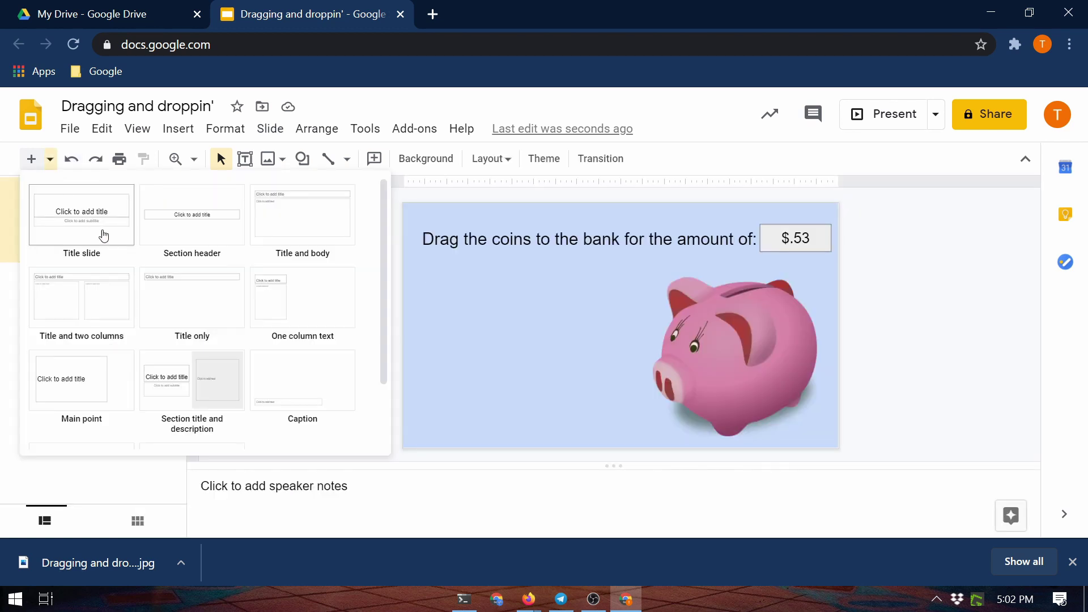
pyautogui.scroll(-1, 276, 408)
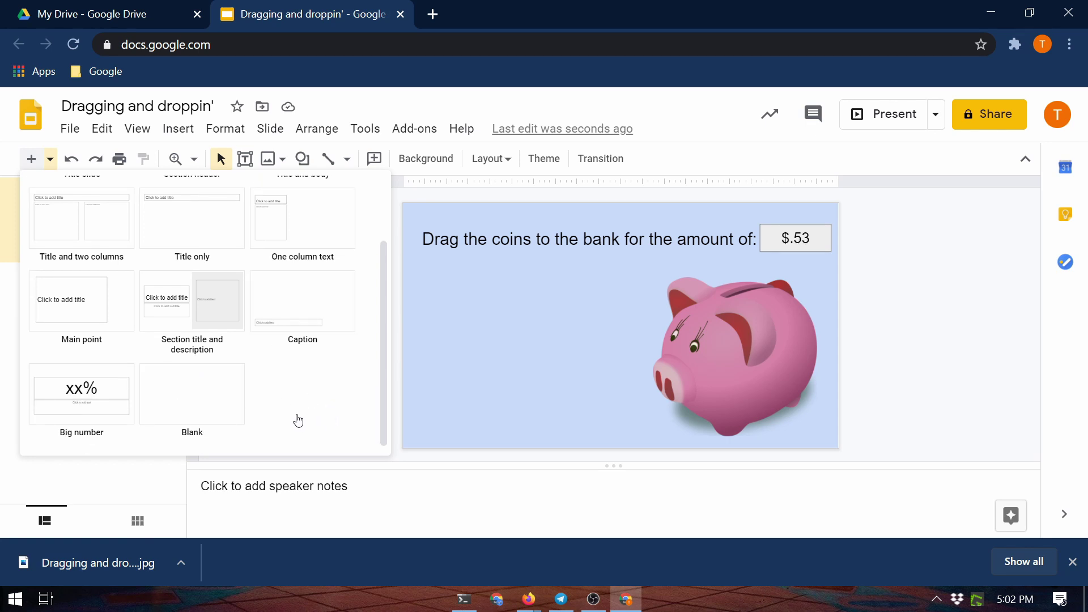
pyautogui.click(399, 374)
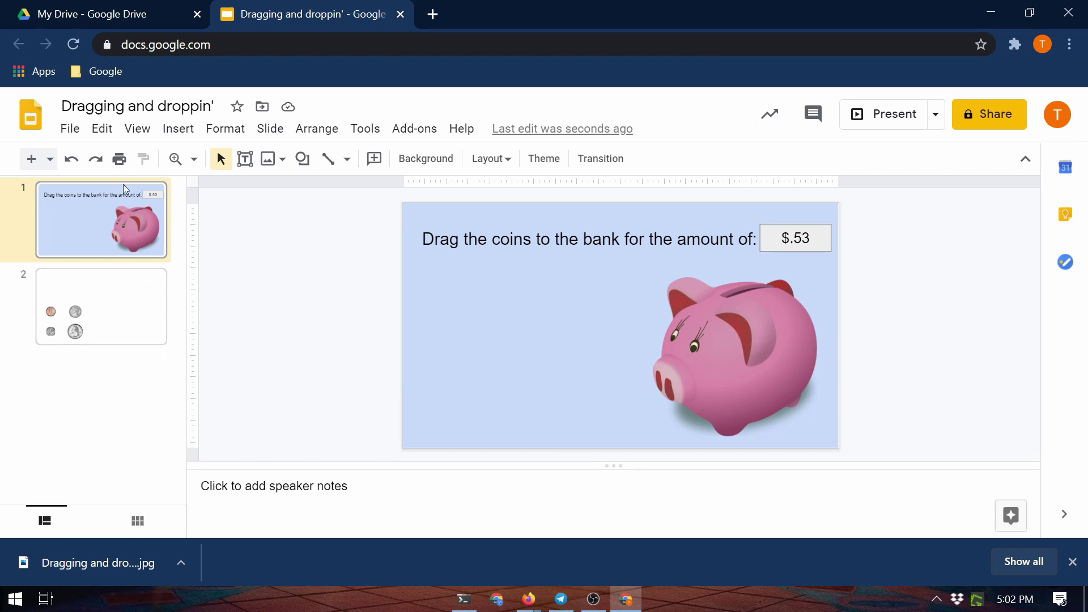
pyautogui.click(148, 129)
pyautogui.moveTo(178, 128)
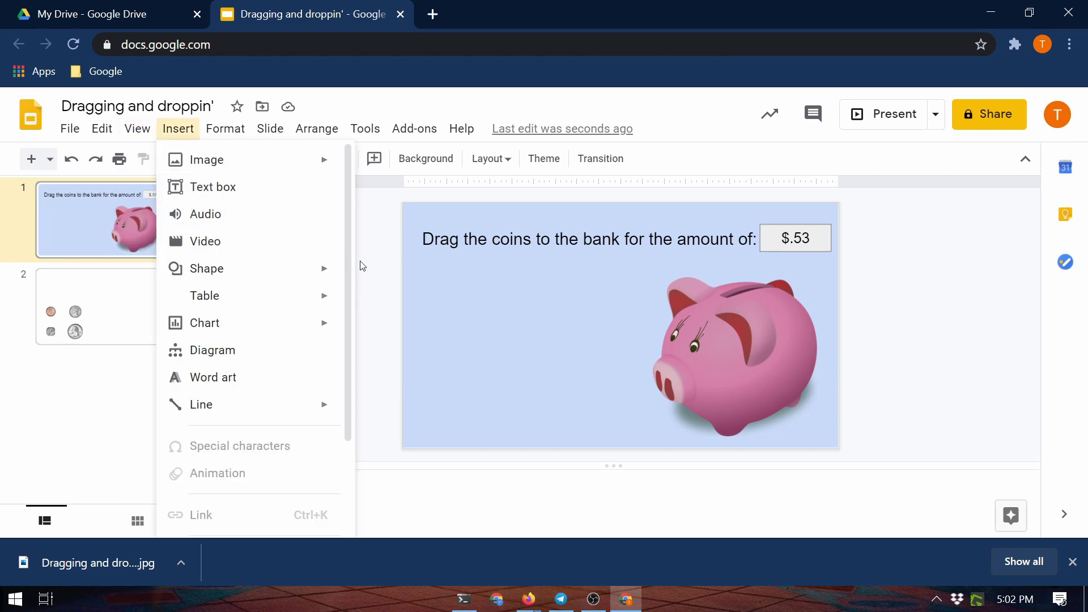
pyautogui.click(387, 189)
# - Select and copy the instruction, $.53 amount box and piggy bank on the first slide
pyautogui.moveTo(397, 205); pyautogui.dragTo(858, 454)
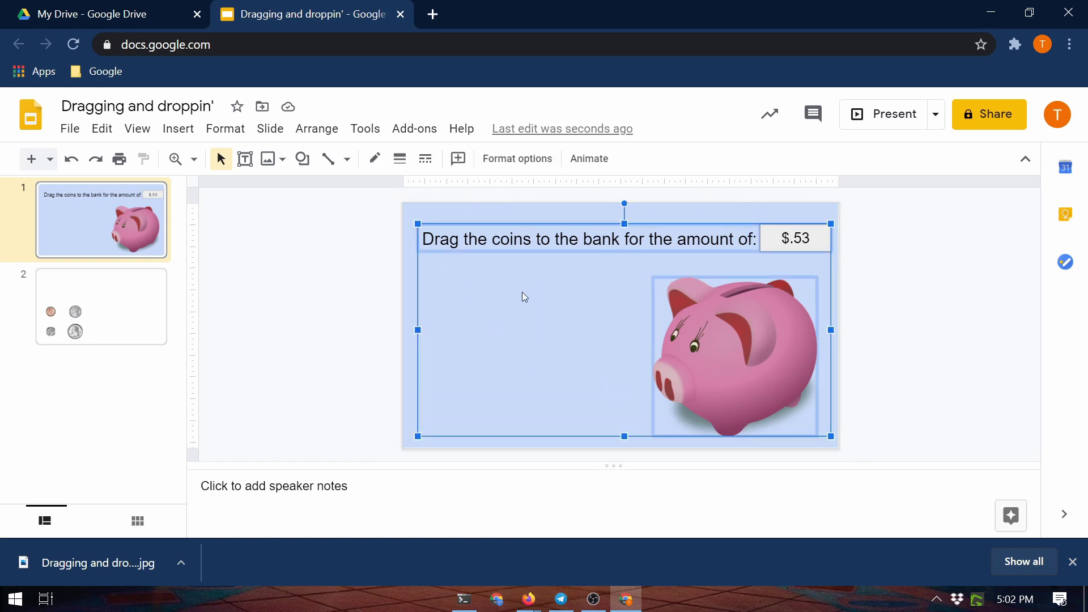
pyautogui.rightClick(687, 341)
pyautogui.click(152, 136)
# - Open the master and layouts editor and add a new custom layout
pyautogui.click(196, 249)
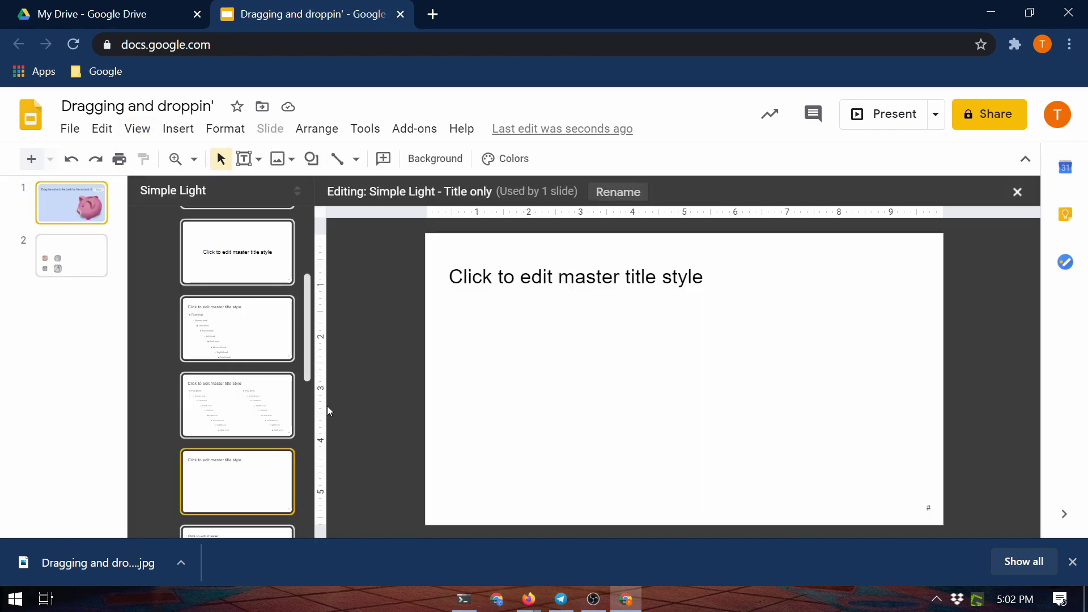
pyautogui.scroll(-5, 294, 405)
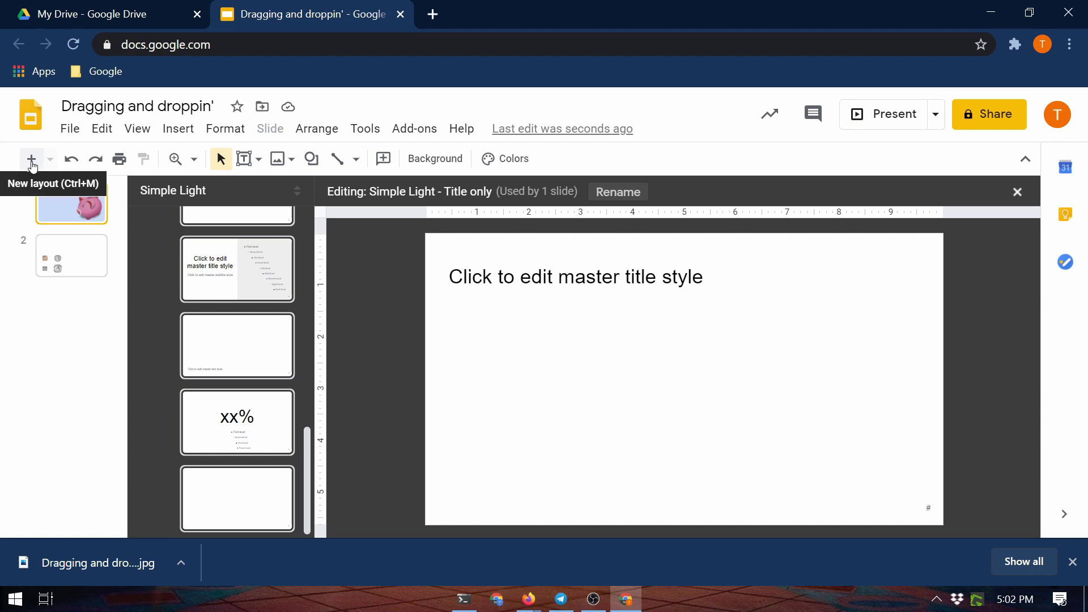
pyautogui.click(31, 160)
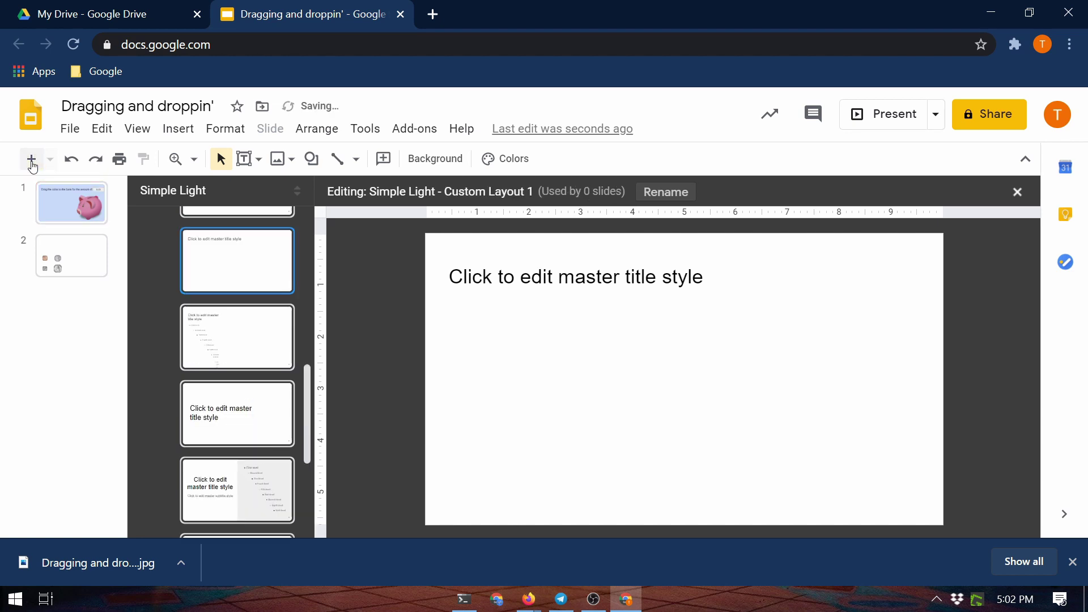
pyautogui.scroll(-3, 192, 401)
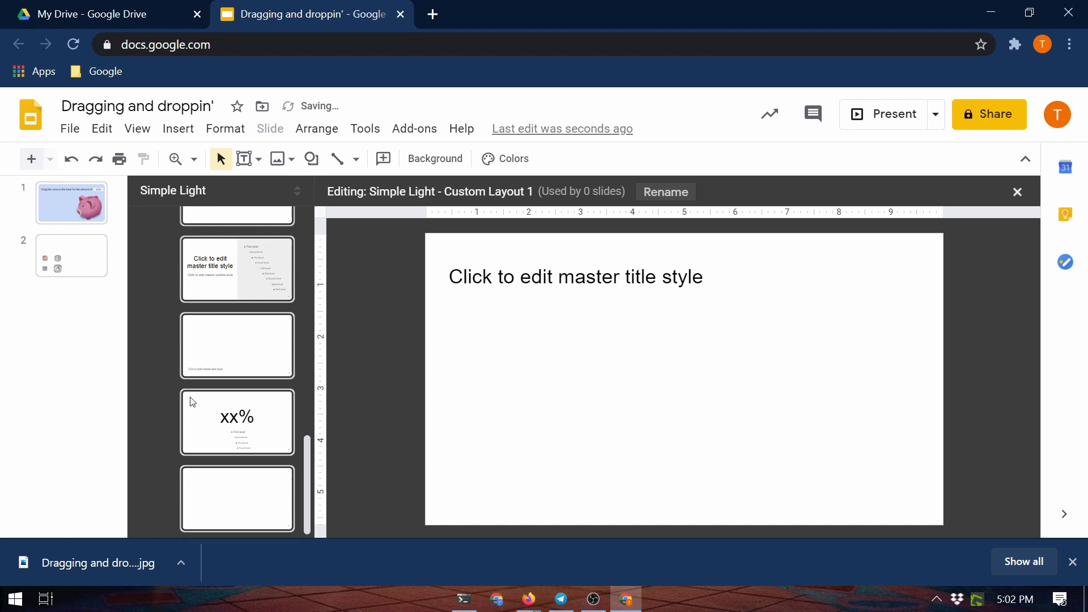
# - Give the Blank layout a light cornflower blue background
pyautogui.click(253, 527)
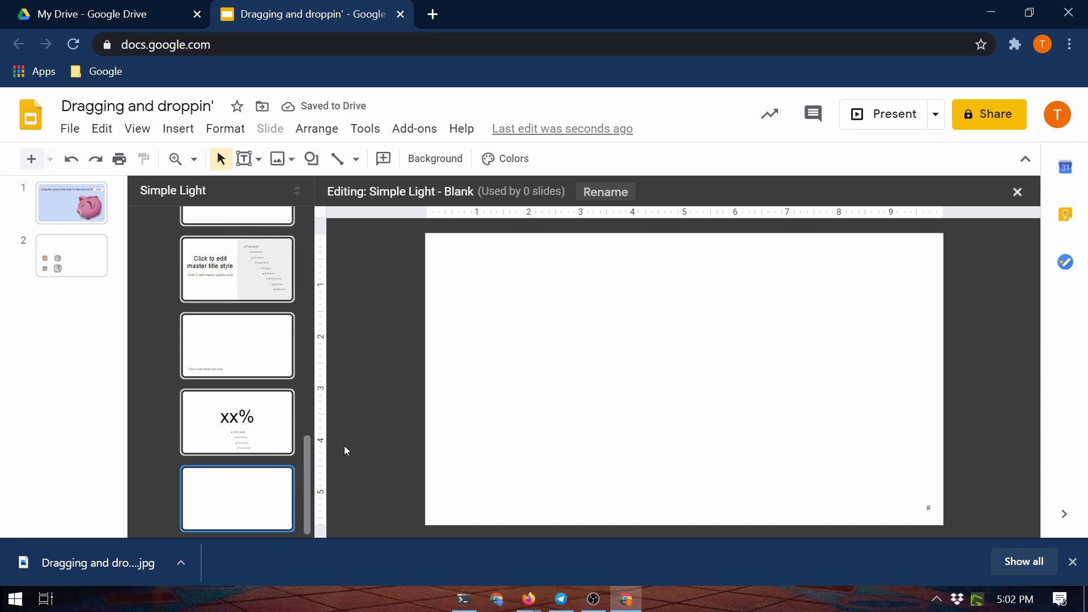
pyautogui.click(514, 365)
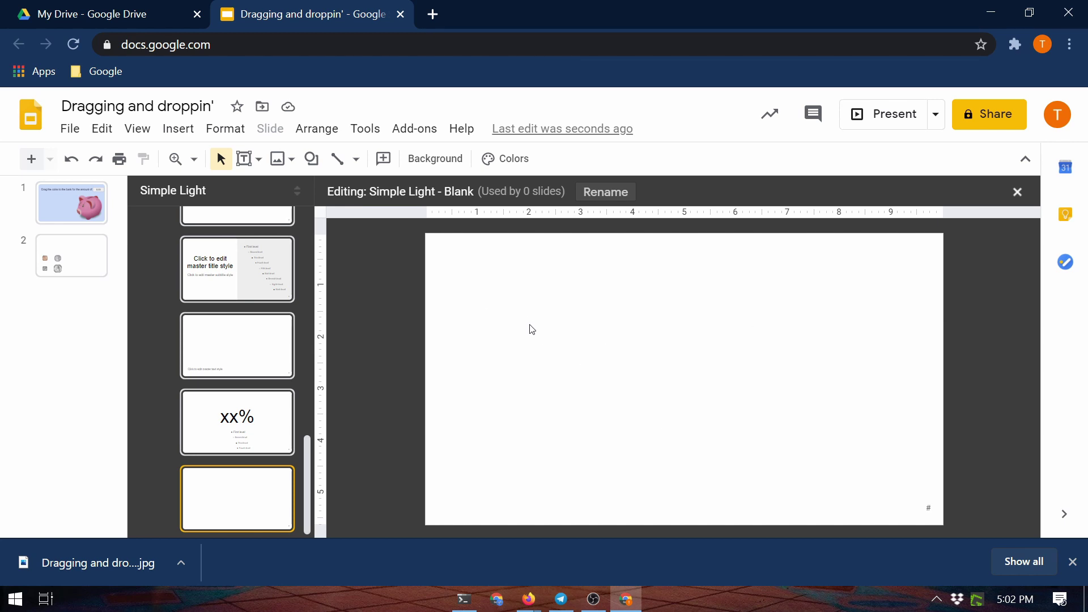
pyautogui.click(447, 161)
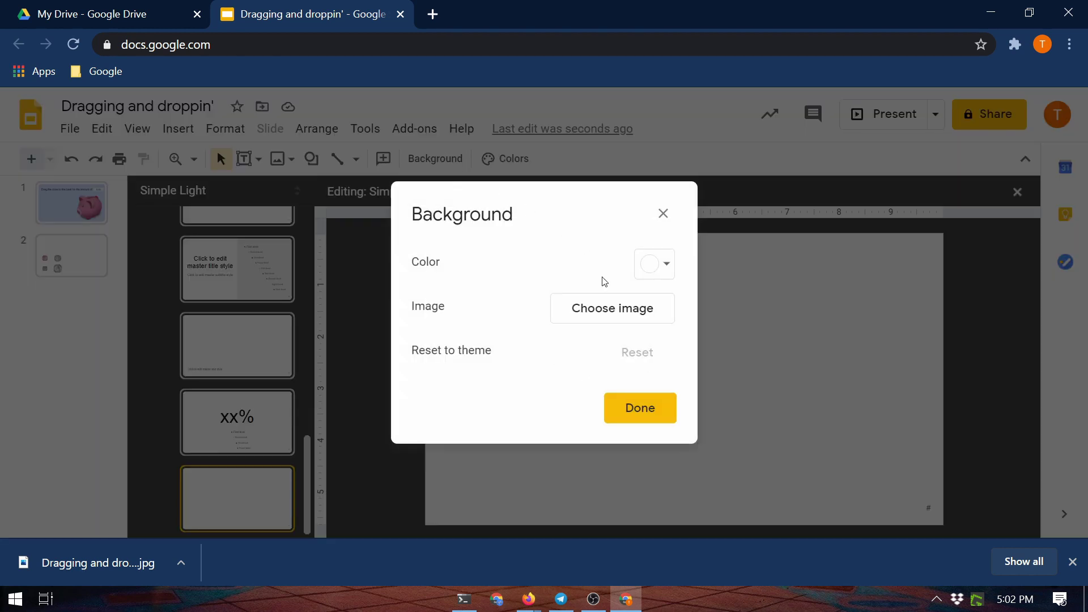
pyautogui.click(656, 262)
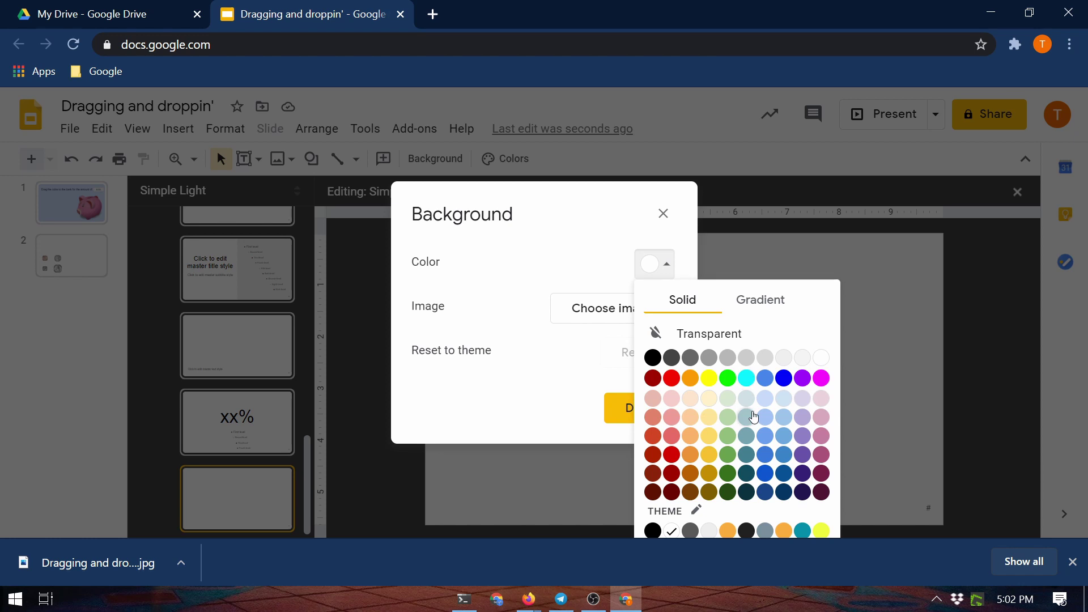
pyautogui.click(765, 398)
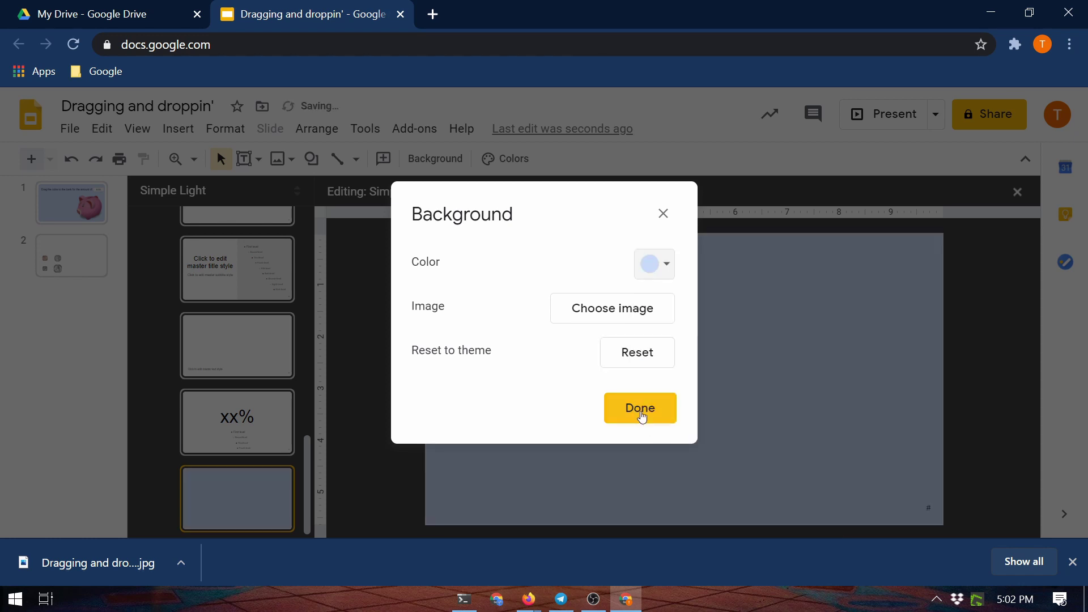
pyautogui.click(641, 411)
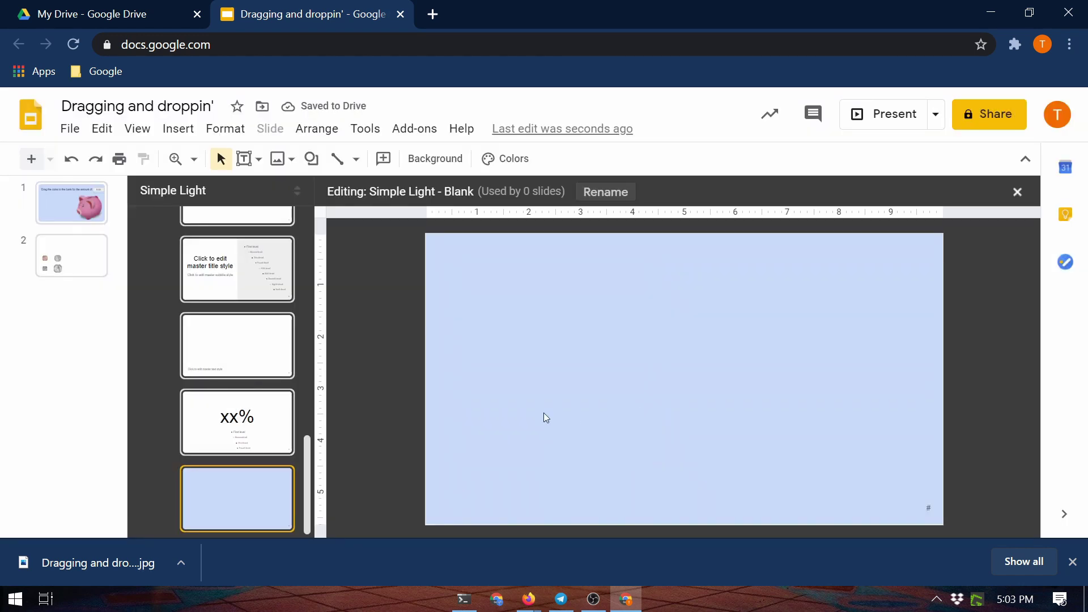
# - Paste the copied prompt, price box and piggy bank onto the Blank layout
pyautogui.rightClick(528, 323)
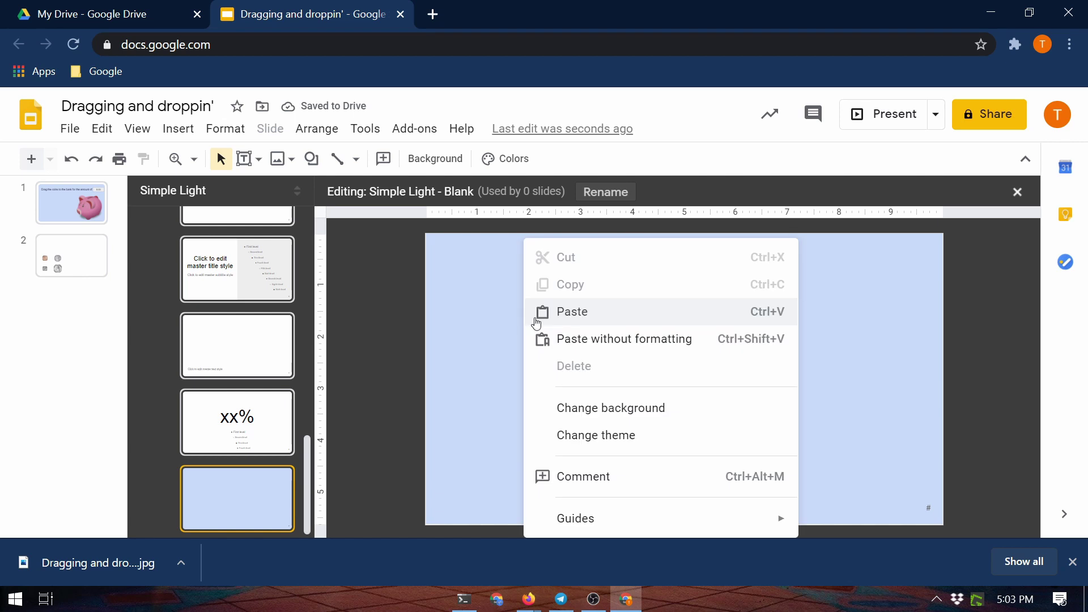
pyautogui.click(596, 311)
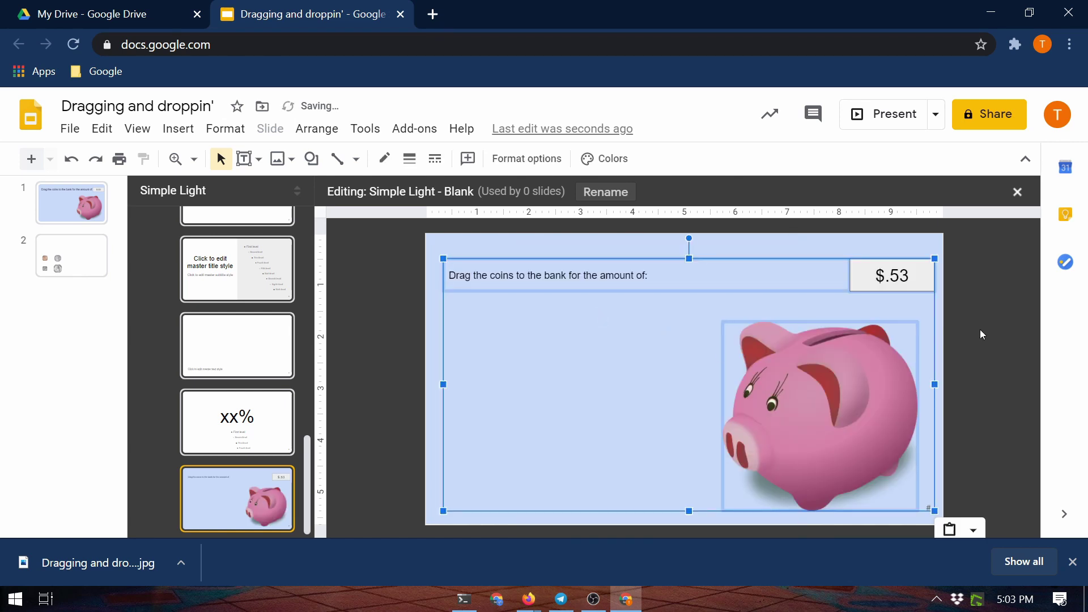
pyautogui.click(549, 388)
# - Set the coin instruction text to 20 pt Comfortaa
pyautogui.click(533, 272)
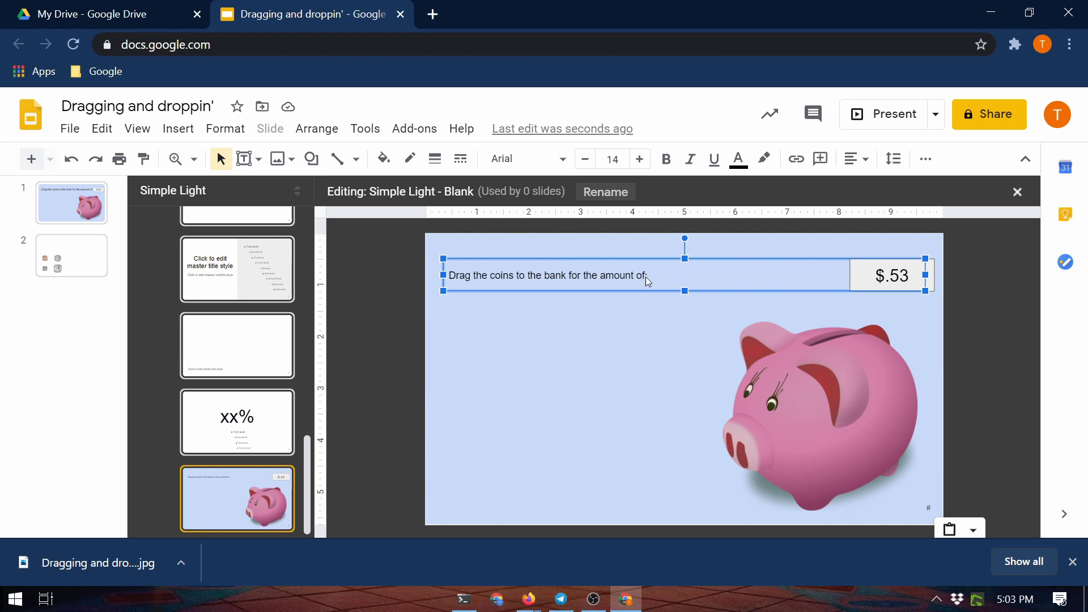
pyautogui.moveTo(650, 277); pyautogui.dragTo(449, 277)
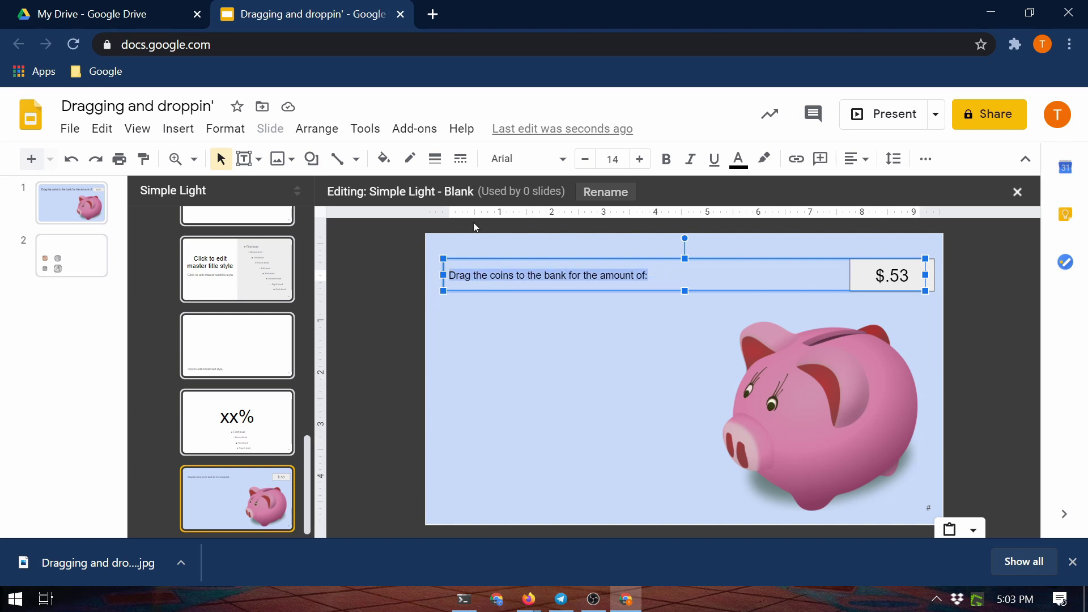
pyautogui.click(639, 159)
pyautogui.click(639, 159)
pyautogui.click(639, 159)
pyautogui.click(639, 158)
pyautogui.click(639, 158)
pyautogui.click(639, 159)
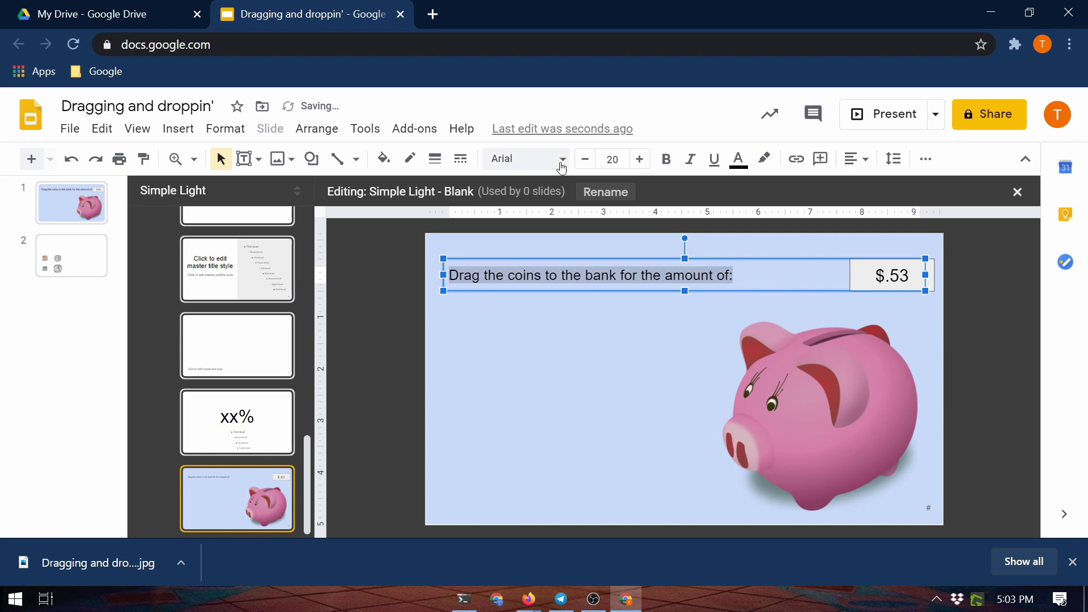
pyautogui.click(562, 160)
pyautogui.click(575, 318)
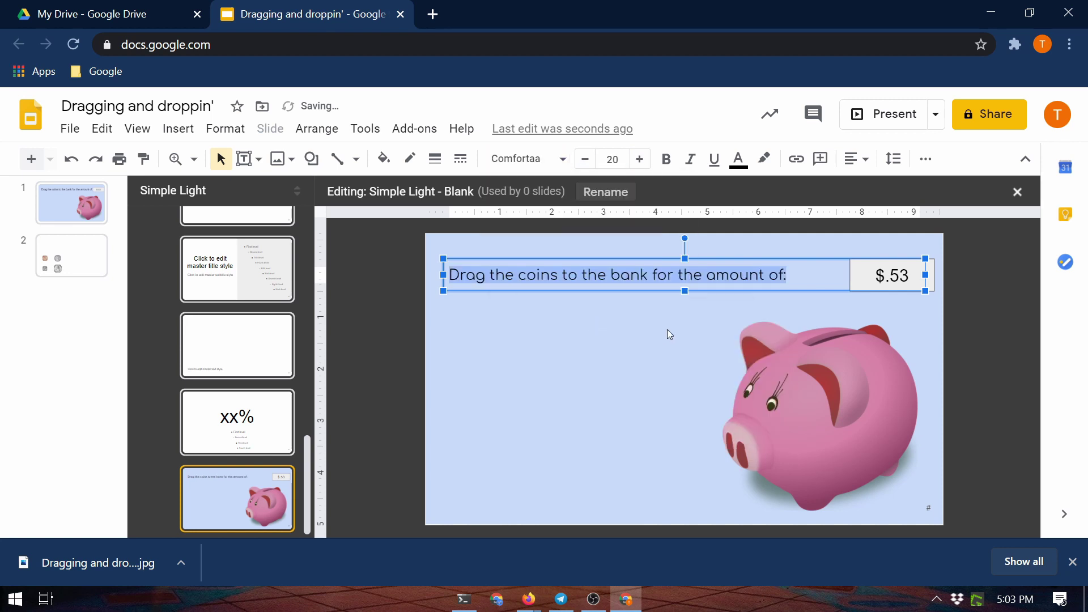
pyautogui.click(1001, 308)
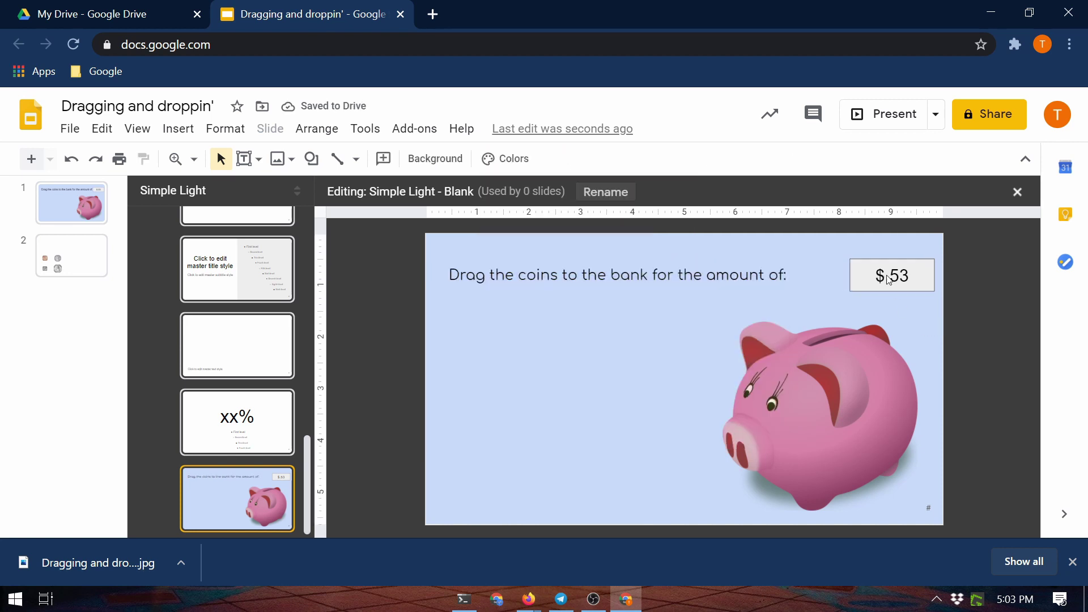
# - Change the layout's amount box from $.53 to $.42
pyautogui.click(905, 274)
pyautogui.doubleClick(907, 274)
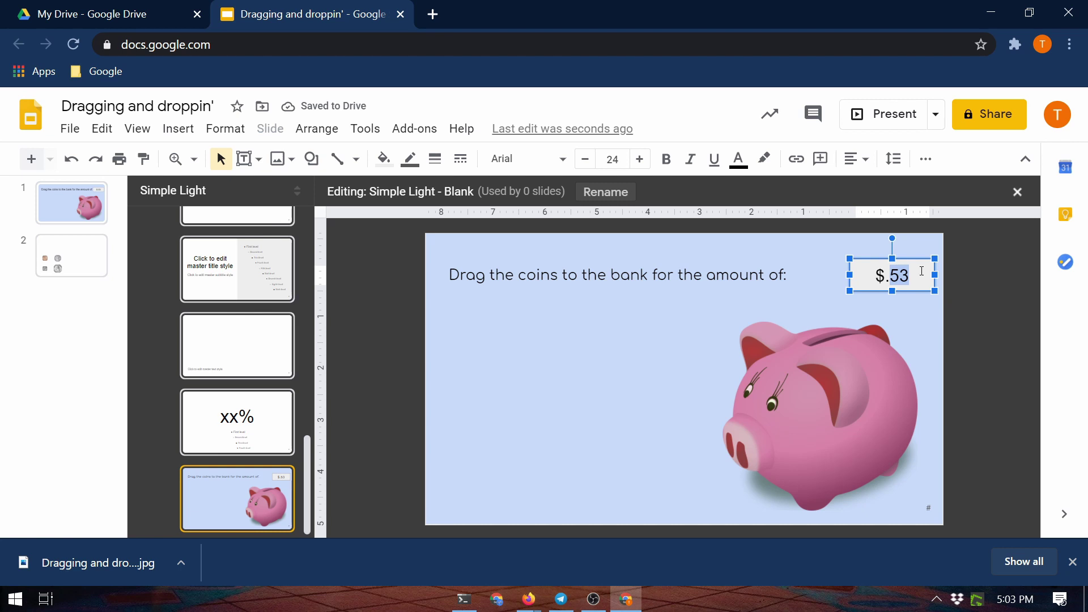
pyautogui.write('42')
pyautogui.click(996, 295)
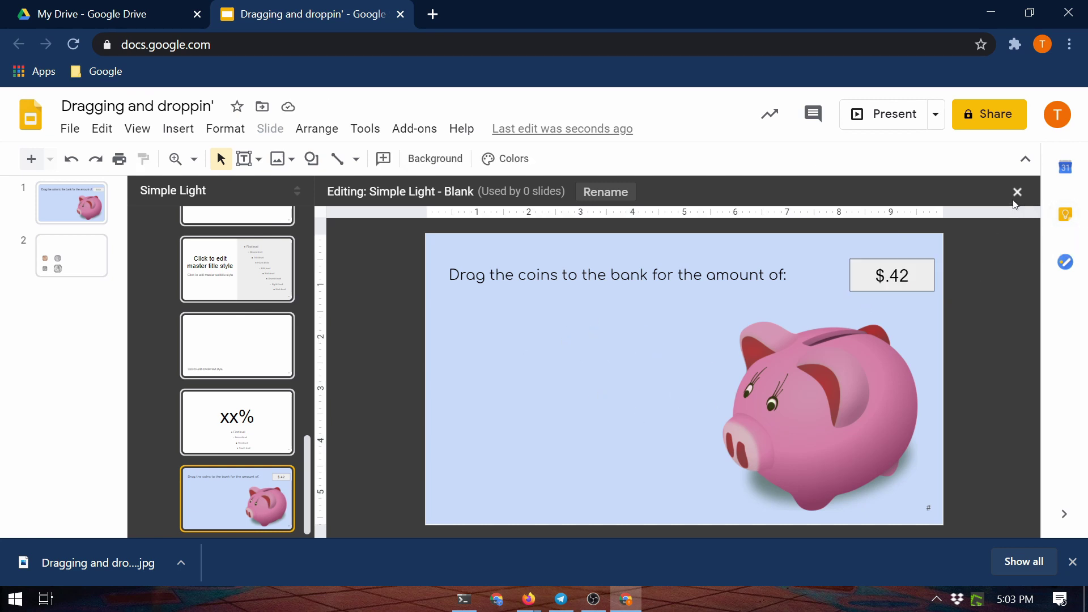
pyautogui.click(137, 129)
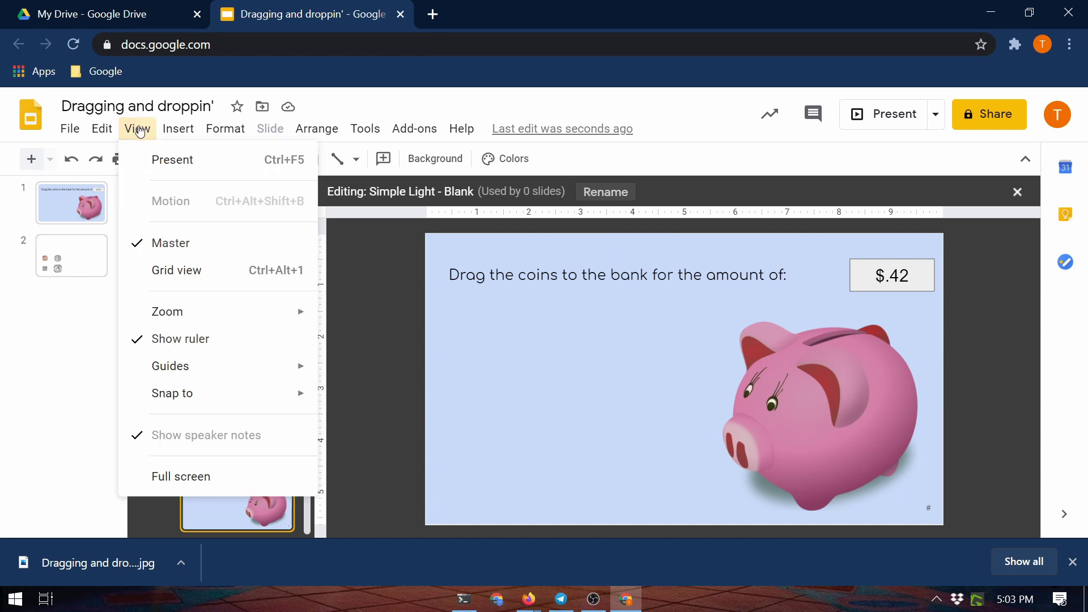
# - Leave the master editor and insert slide 3 from the piggy-bank Blank layout showing $.42
pyautogui.click(171, 244)
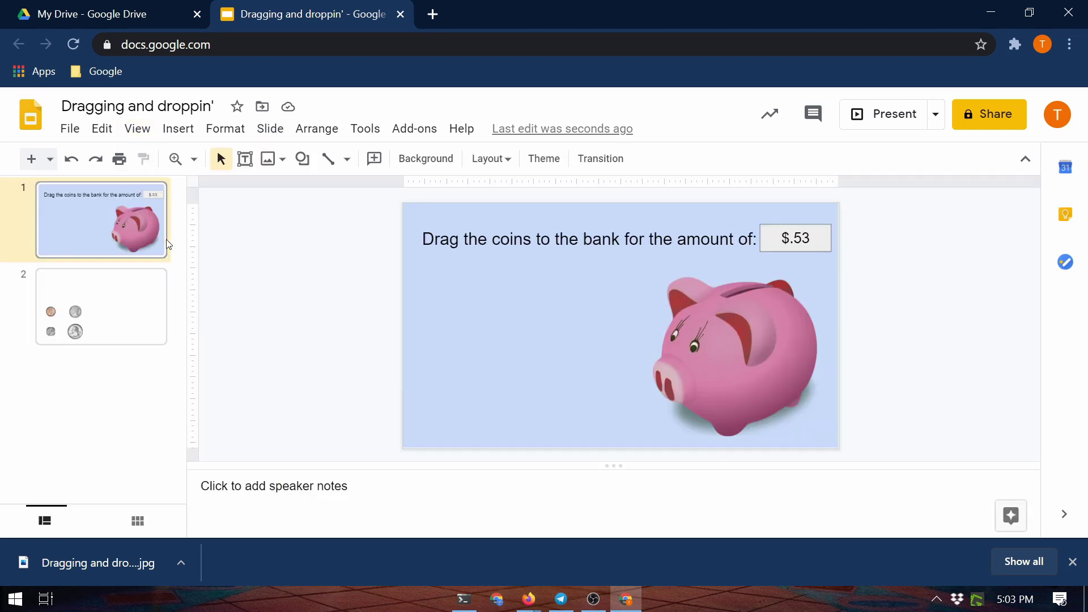
pyautogui.click(91, 384)
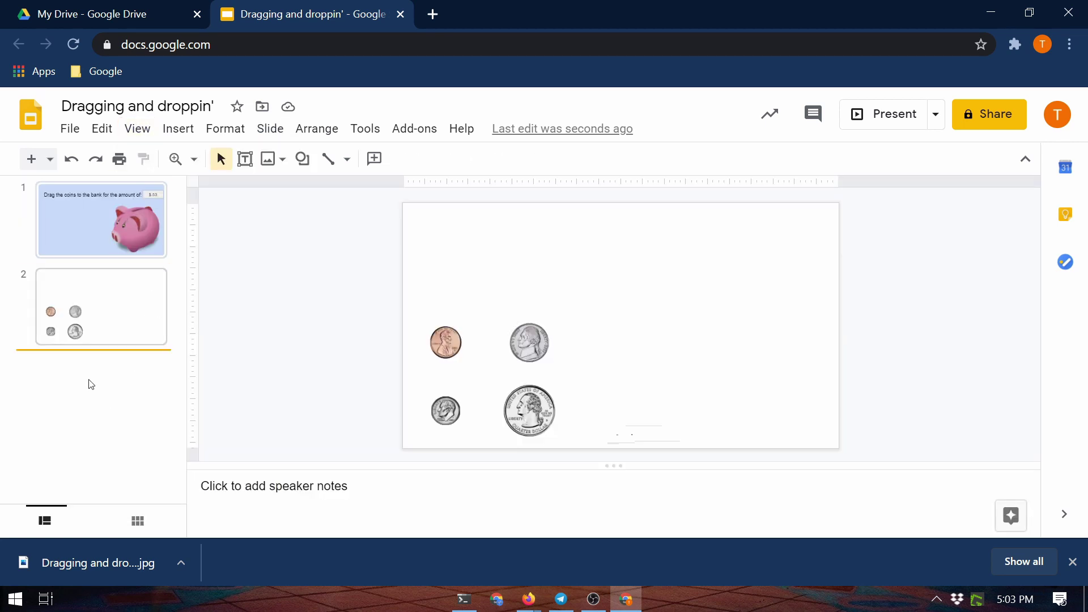
pyautogui.click(50, 160)
pyautogui.scroll(-2, 219, 348)
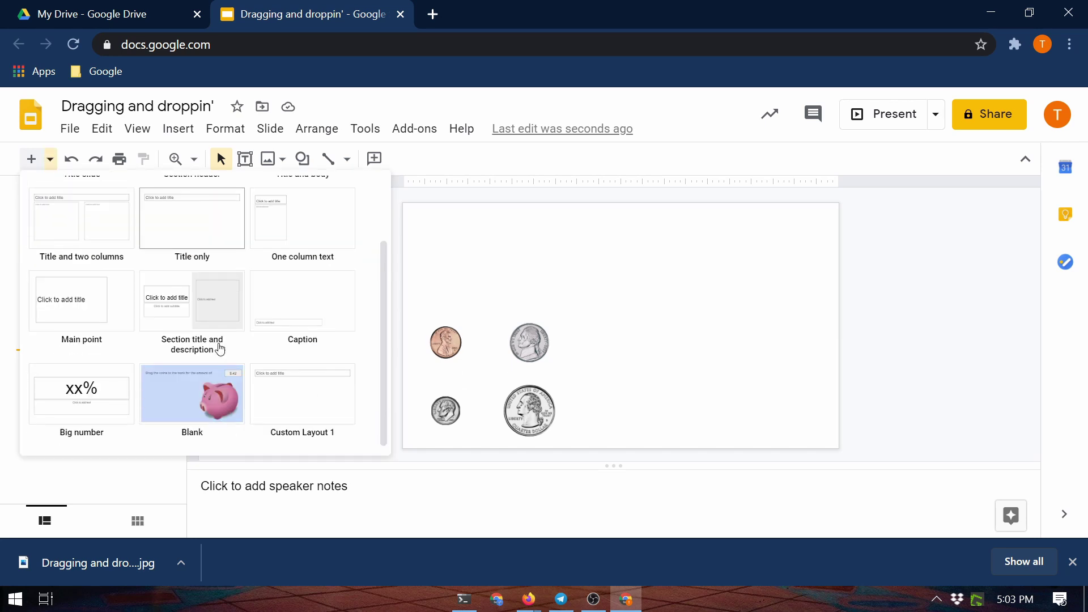
pyautogui.click(206, 402)
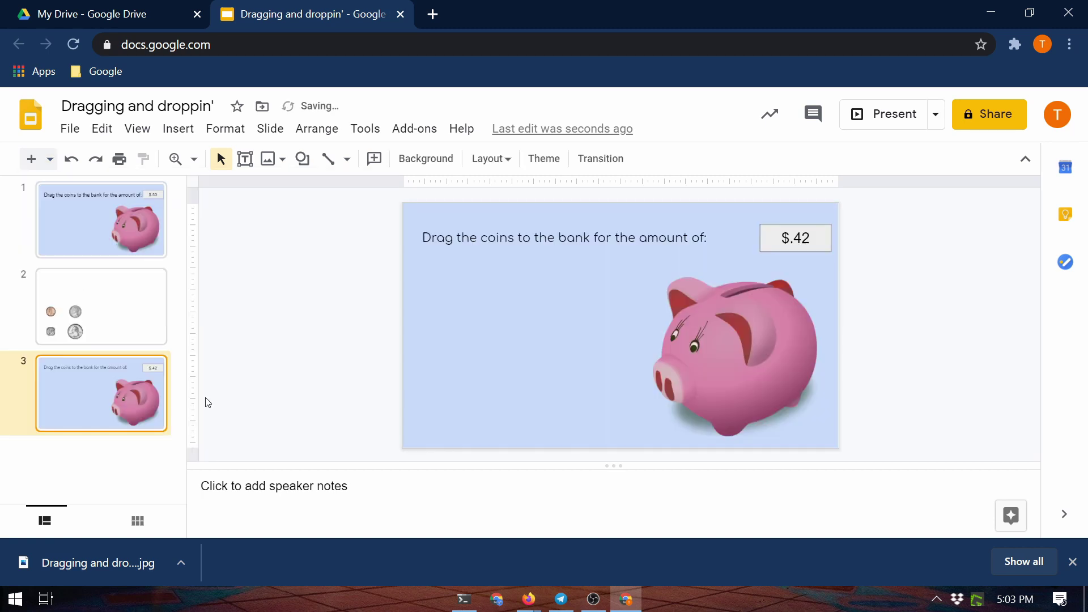
pyautogui.moveTo(498, 235); pyautogui.dragTo(731, 388)
pyautogui.moveTo(785, 256); pyautogui.dragTo(448, 221)
pyautogui.moveTo(769, 225); pyautogui.dragTo(453, 399)
# - In the master editor, set the Blank layout's coin prompt to Impact, then close the editor
pyautogui.click(133, 129)
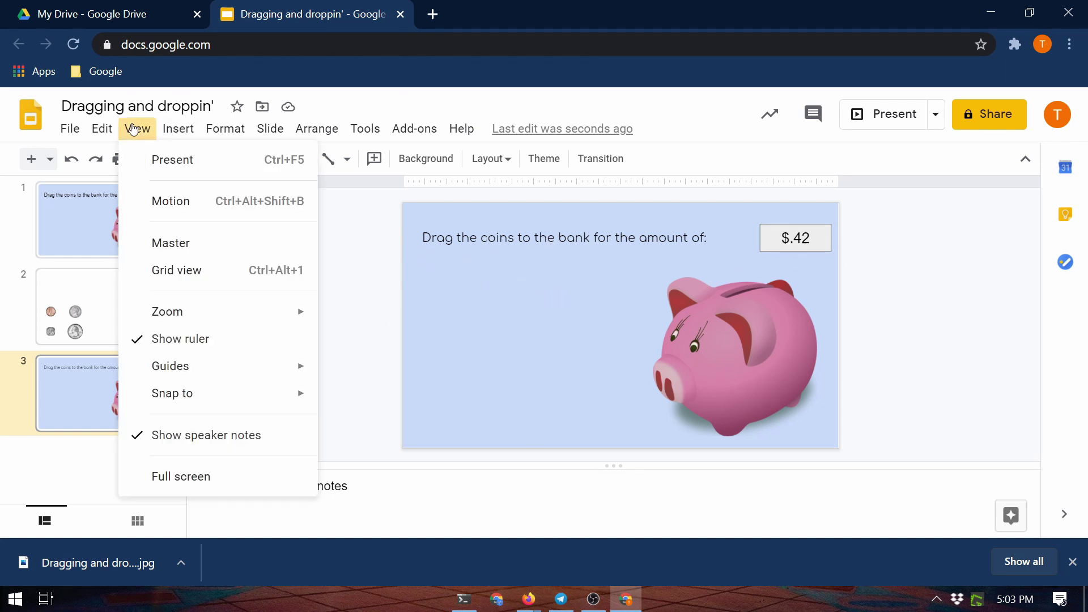
pyautogui.click(187, 240)
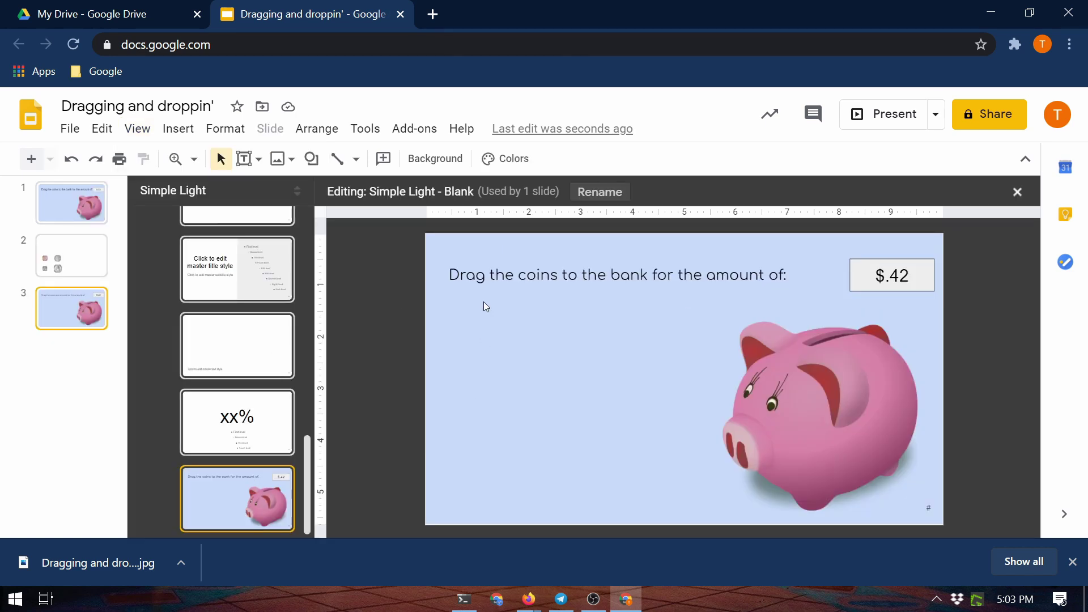
pyautogui.click(499, 277)
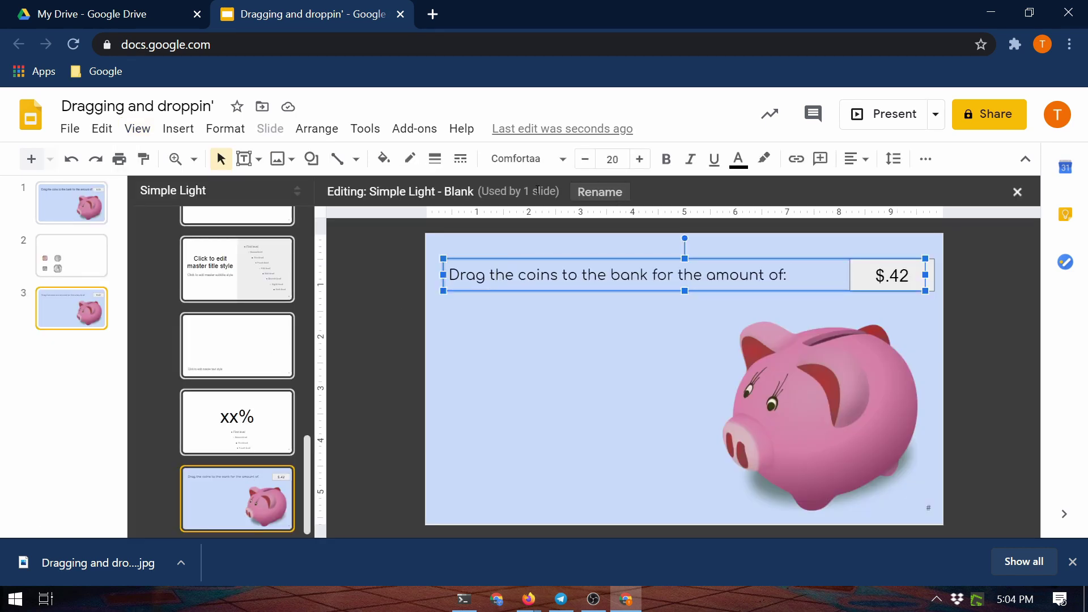
pyautogui.click(559, 159)
pyautogui.scroll(-1, 587, 417)
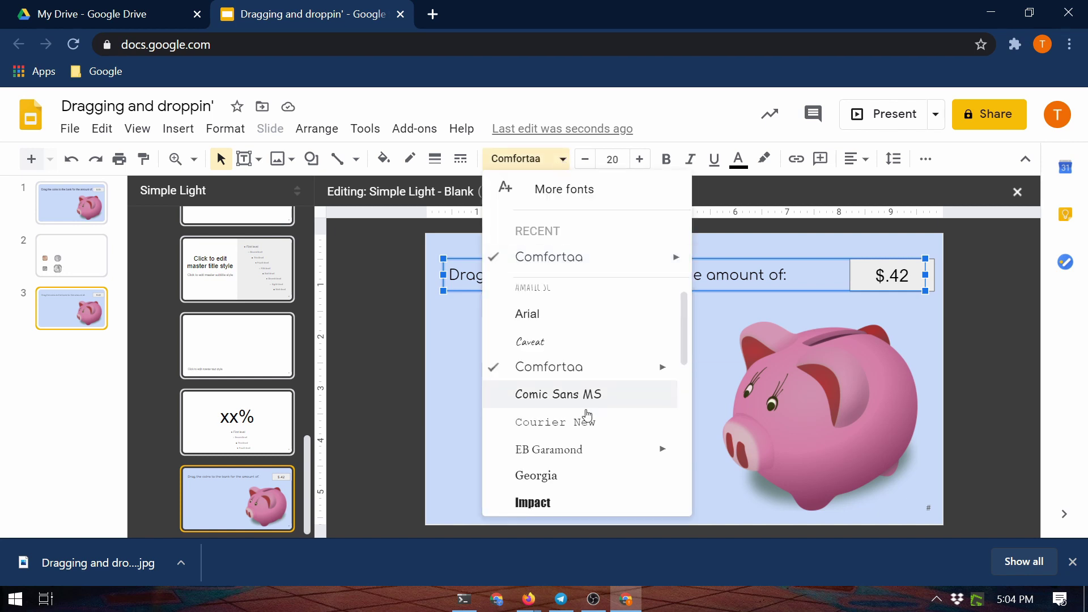
pyautogui.scroll(-3, 587, 417)
pyautogui.click(546, 342)
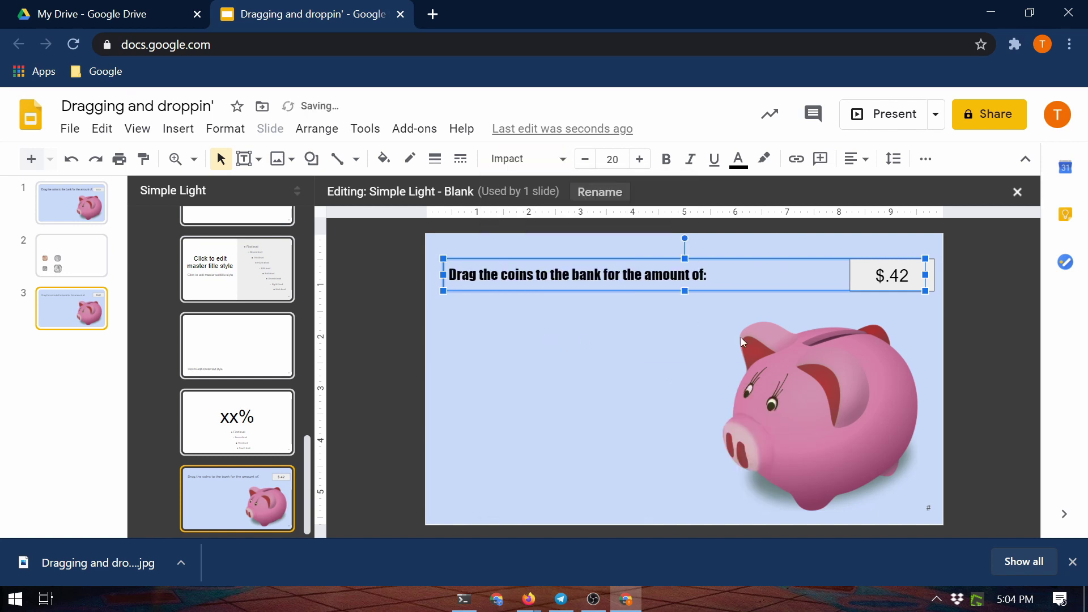
pyautogui.click(965, 293)
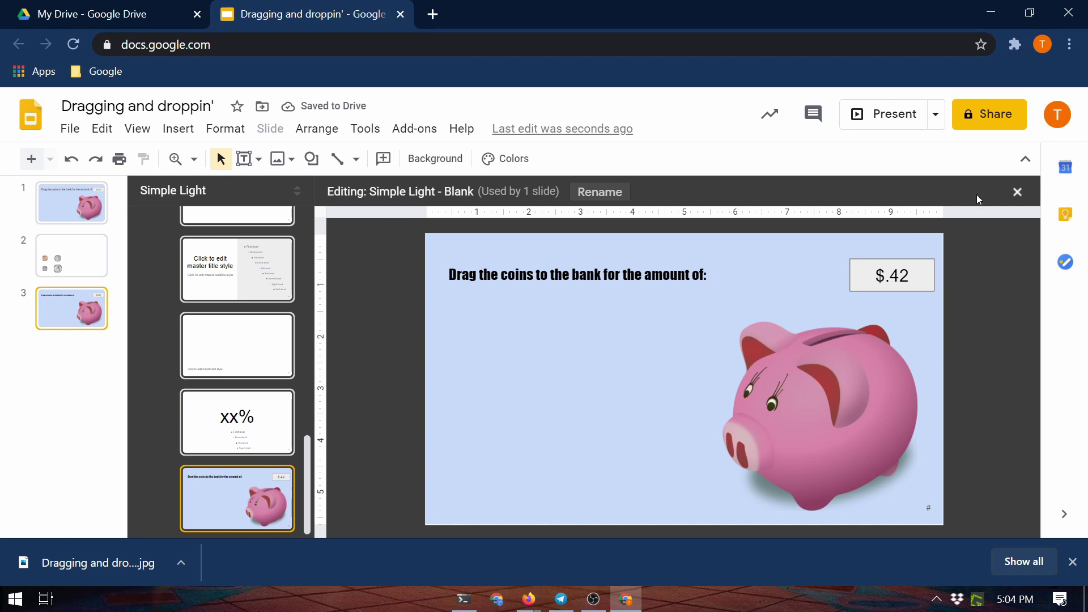
pyautogui.click(1017, 192)
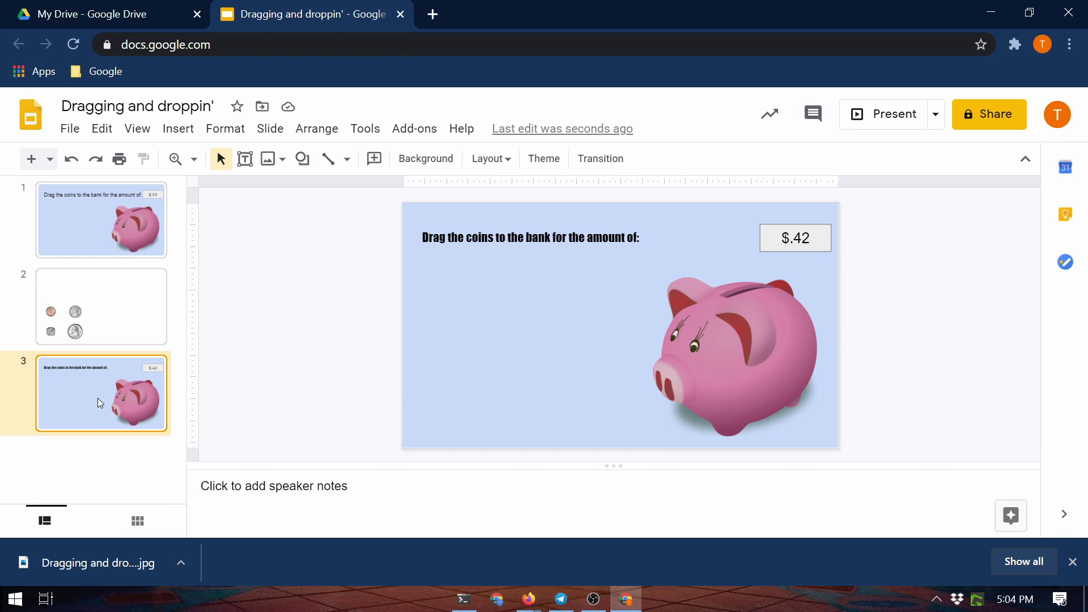
# - In the master editor, duplicate the Blank piggy-bank layout and change its amount to $.13
pyautogui.click(137, 129)
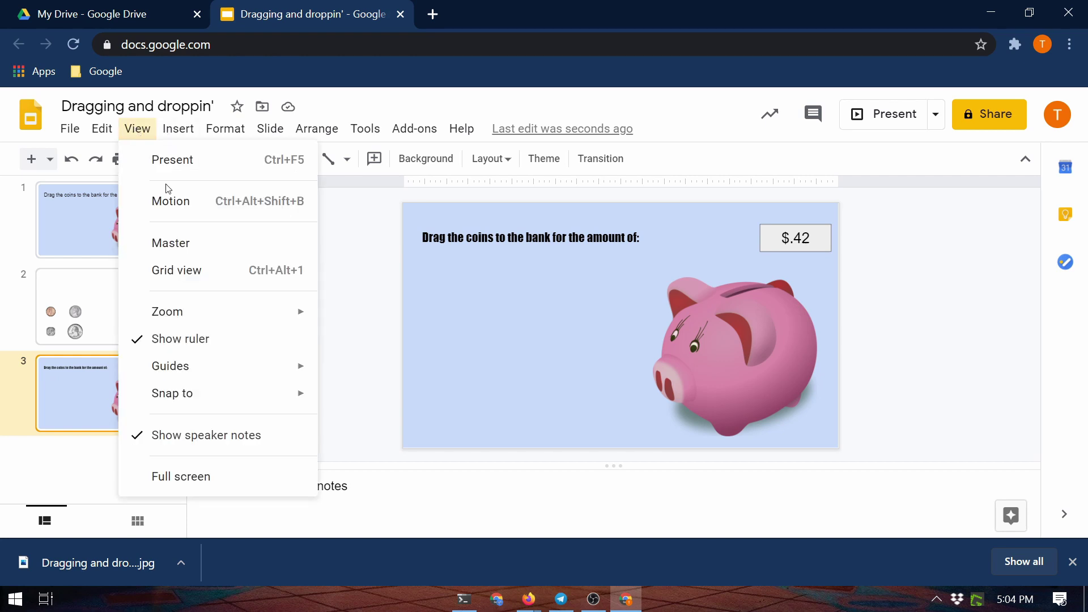
pyautogui.click(182, 244)
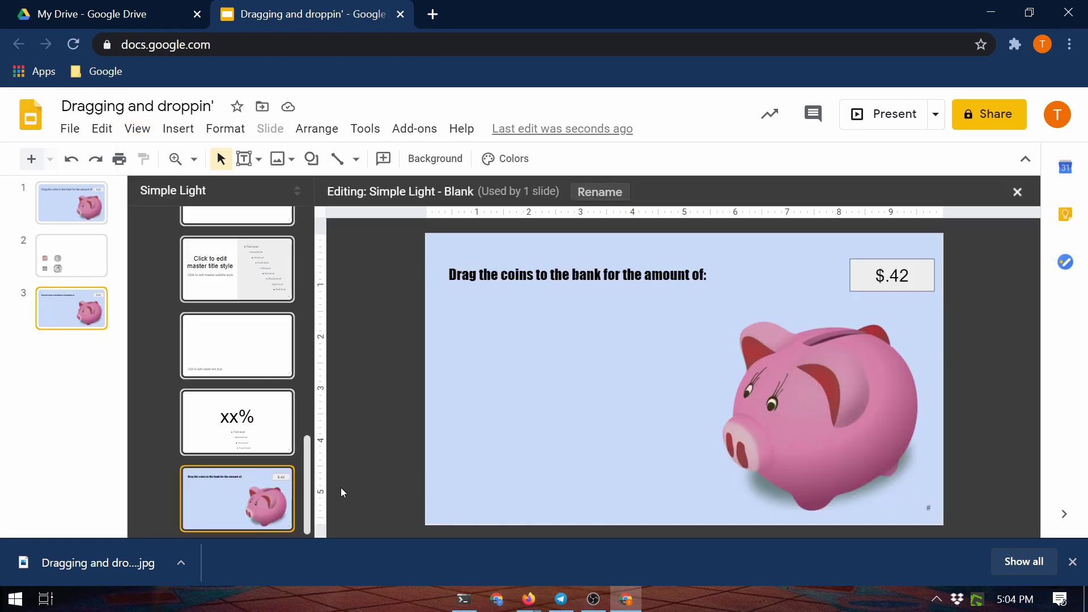
pyautogui.rightClick(218, 491)
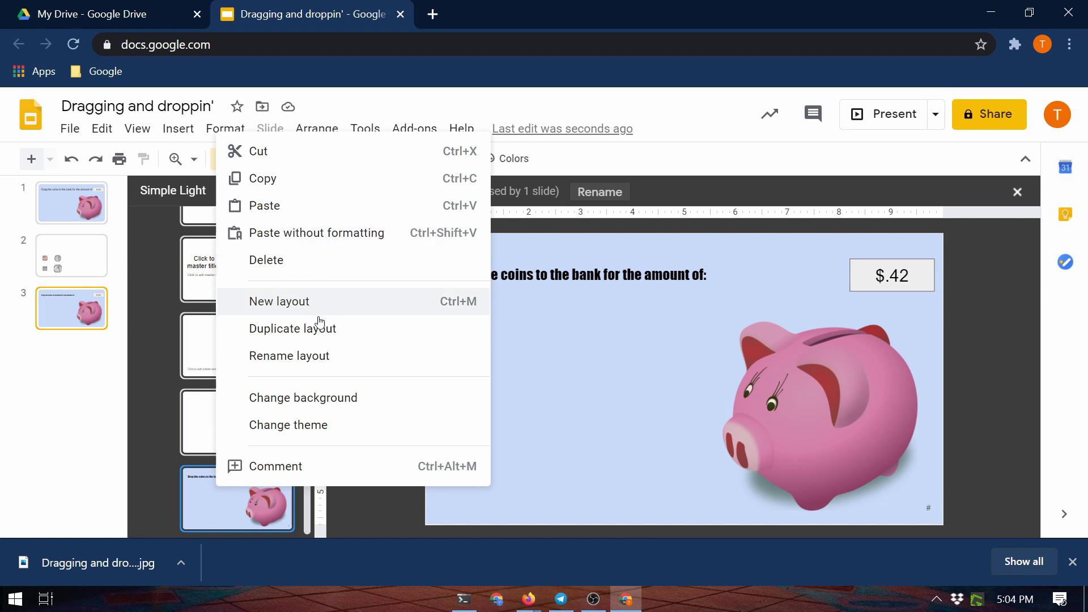
pyautogui.click(314, 333)
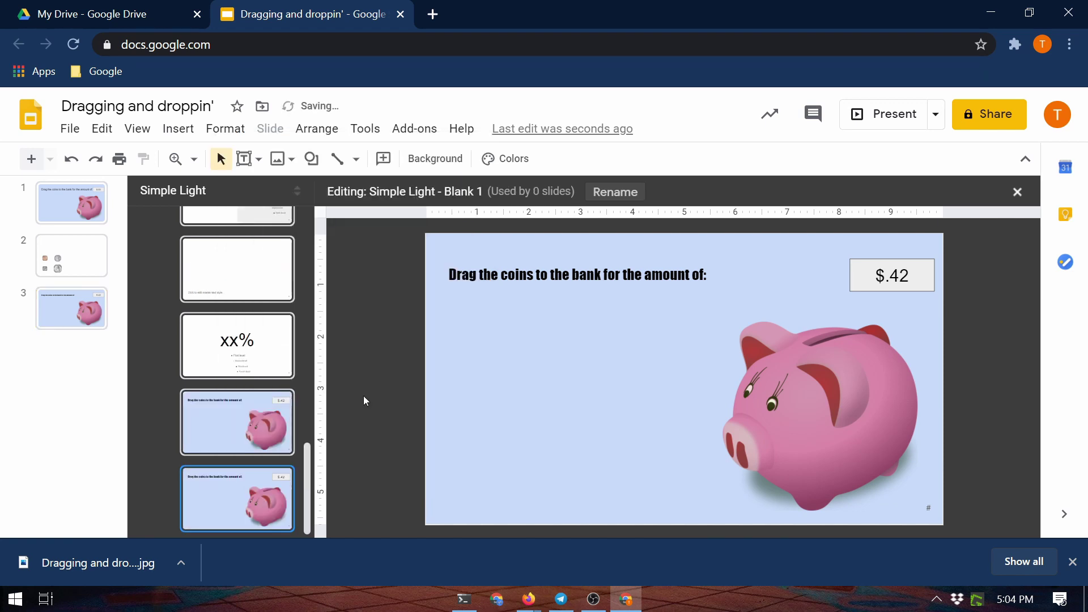
pyautogui.click(904, 277)
pyautogui.moveTo(909, 277); pyautogui.dragTo(900, 276)
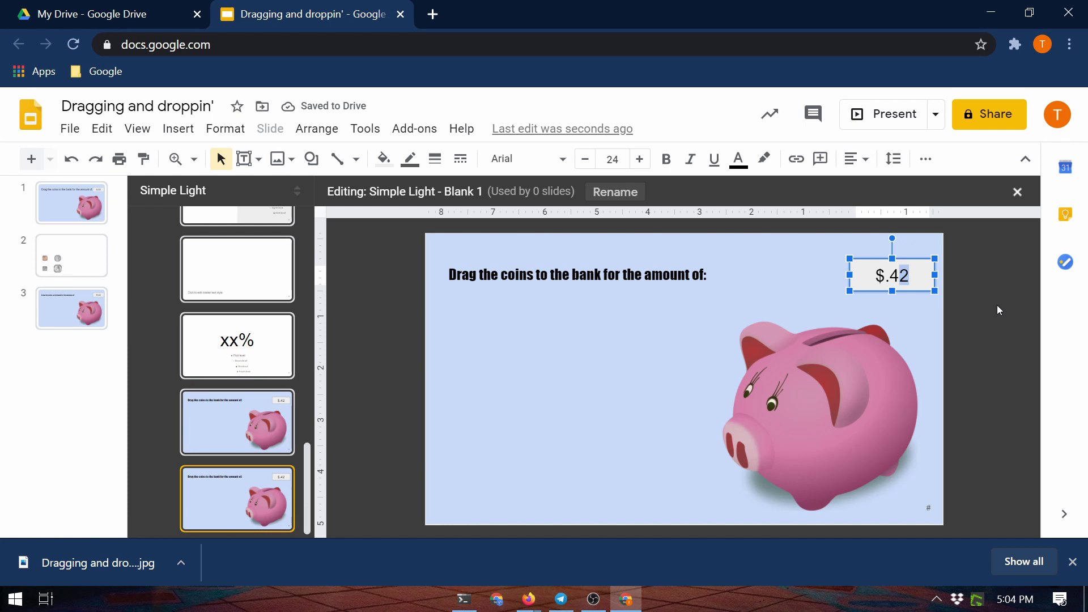
pyautogui.press('BackSpace')
pyautogui.write('13')
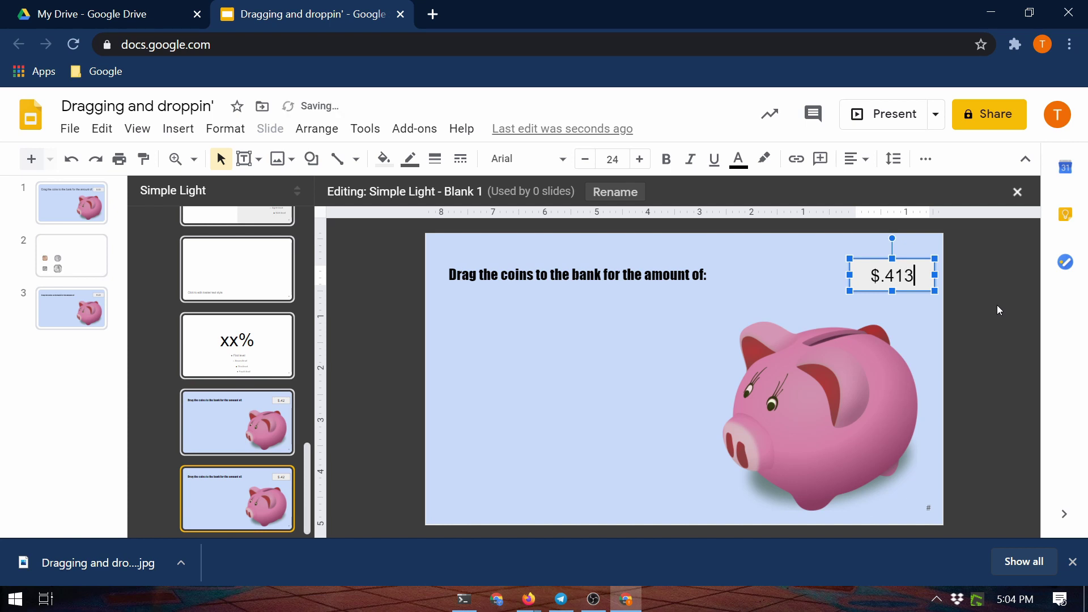
pyautogui.press('BackSpace')
pyautogui.press('BackSpace')
pyautogui.press('BackSpace')
pyautogui.press('BackSpace')
pyautogui.write('.13')
# - Make two more layout copies with amounts $.27 and $.89
pyautogui.rightClick(247, 506)
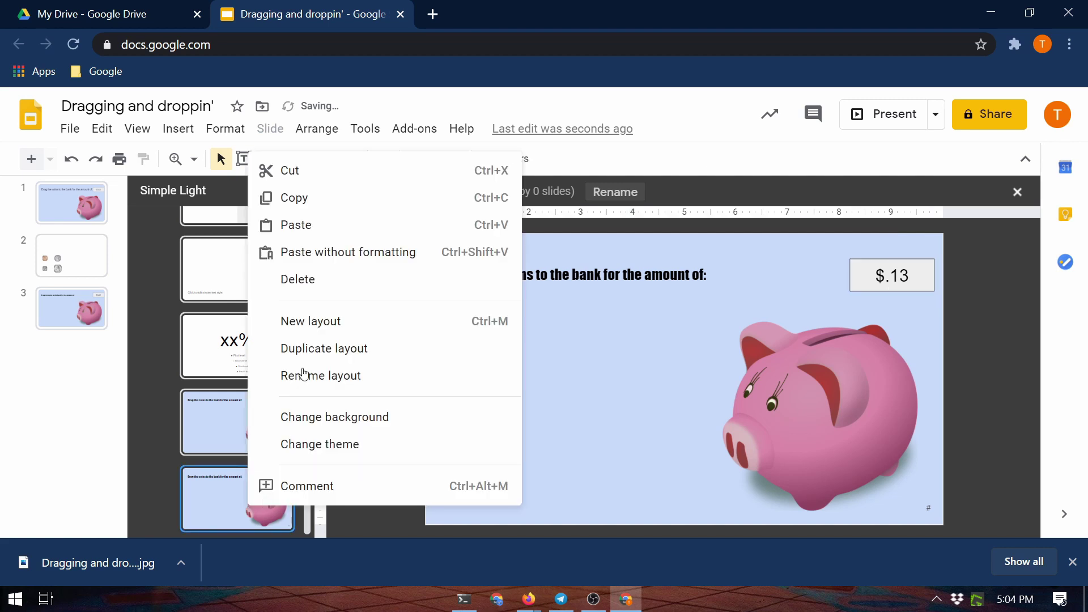
pyautogui.click(332, 351)
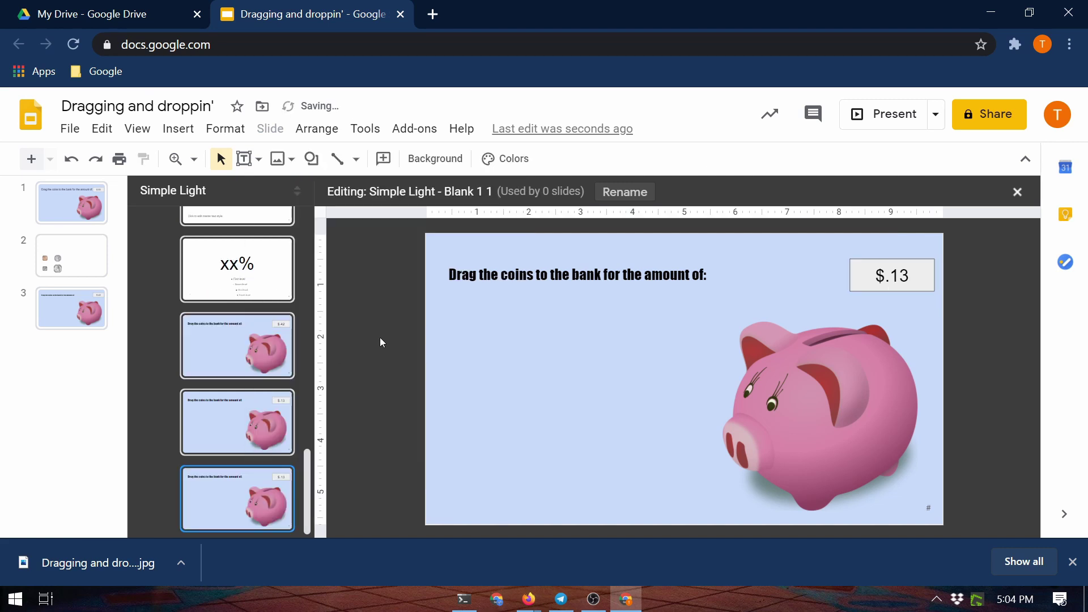
pyautogui.click(913, 274)
pyautogui.press('BackSpace')
pyautogui.press('BackSpace')
pyautogui.write('27')
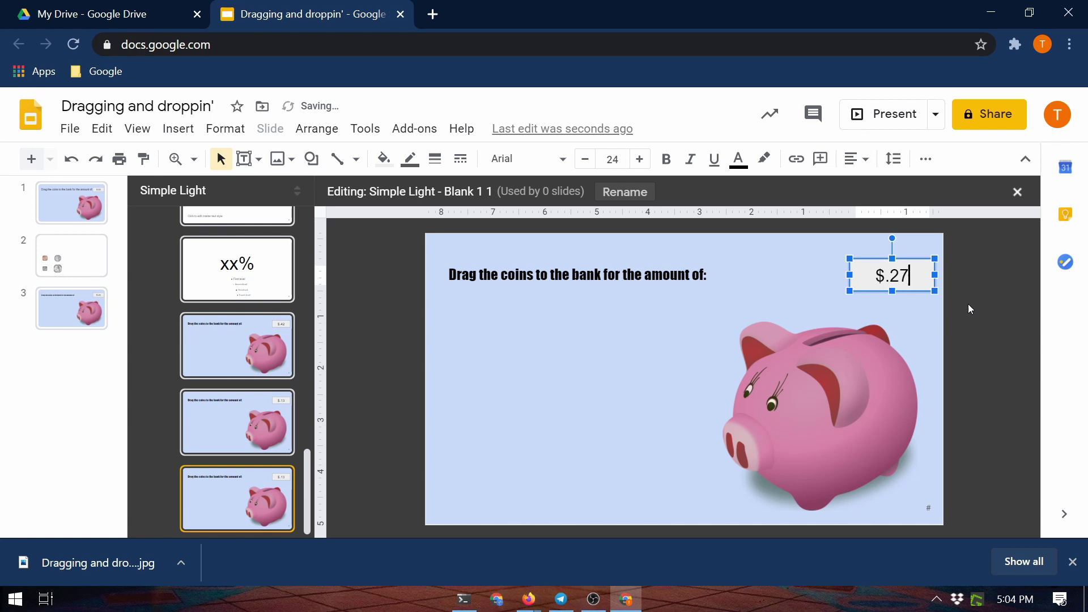
pyautogui.rightClick(214, 484)
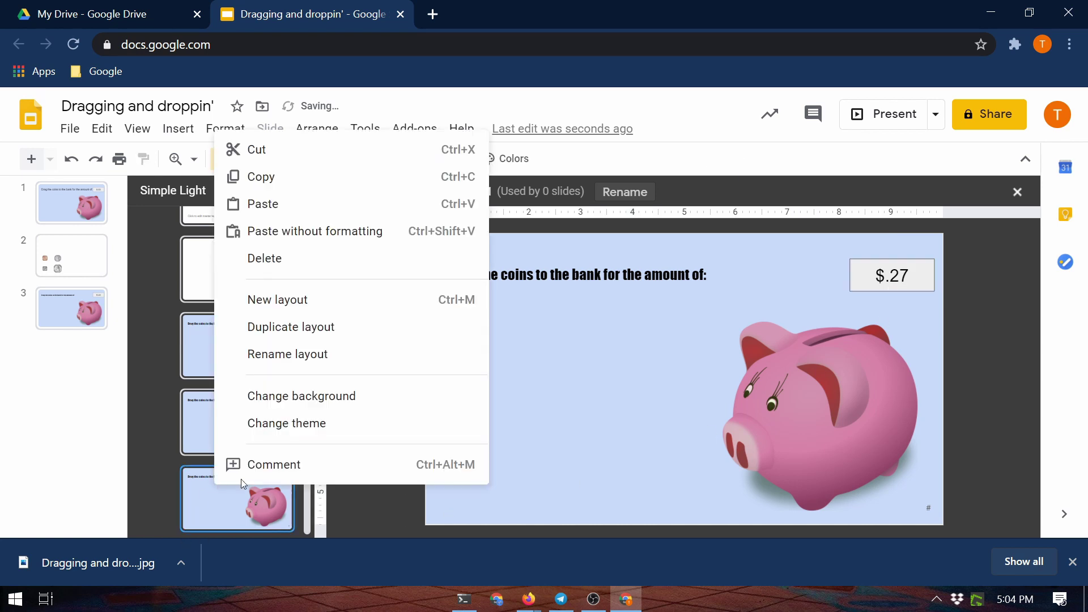
pyautogui.click(283, 325)
pyautogui.click(906, 274)
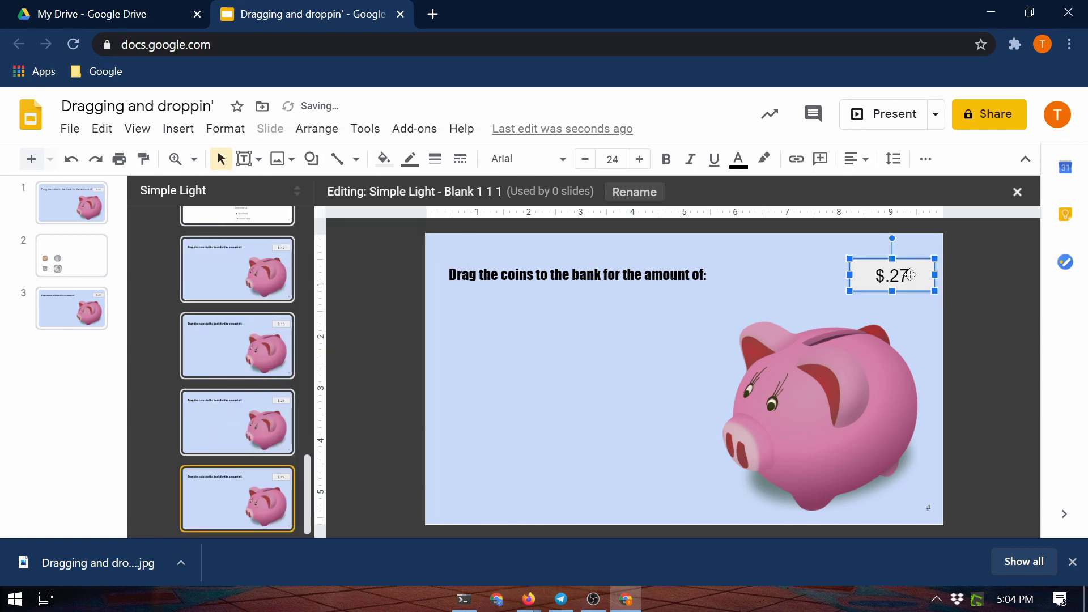
pyautogui.doubleClick(900, 276)
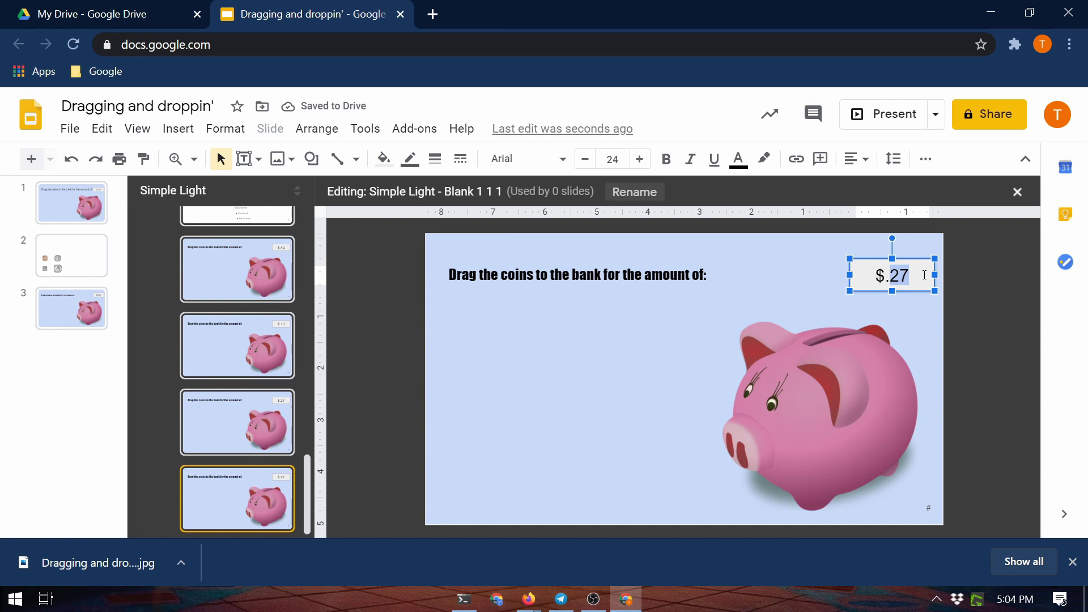
pyautogui.write('89')
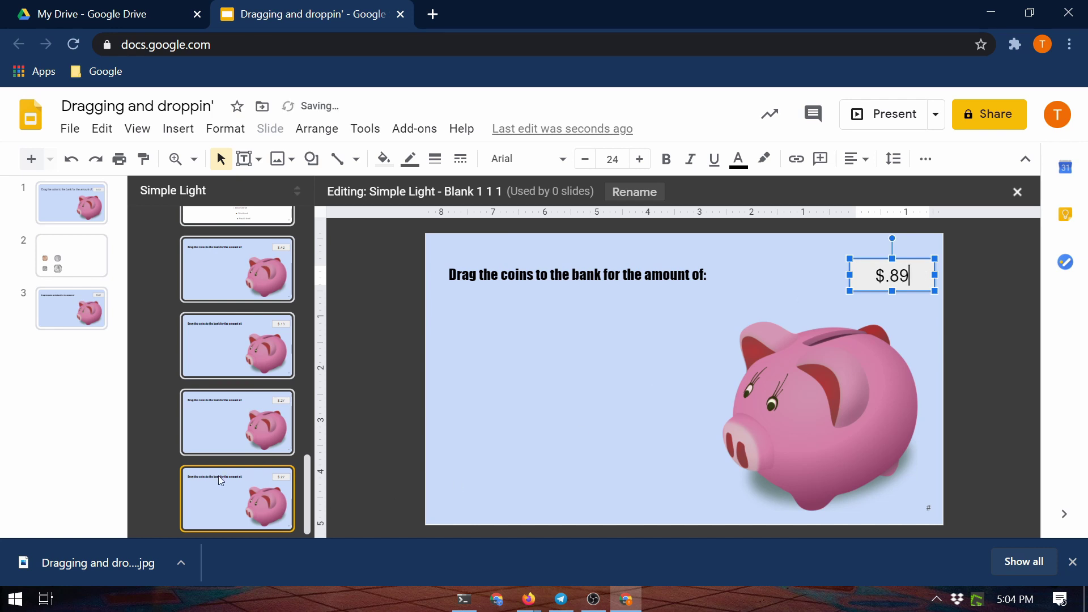
# - Duplicate the $.89 layout and change the copy's amount to $.54
pyautogui.rightClick(230, 505)
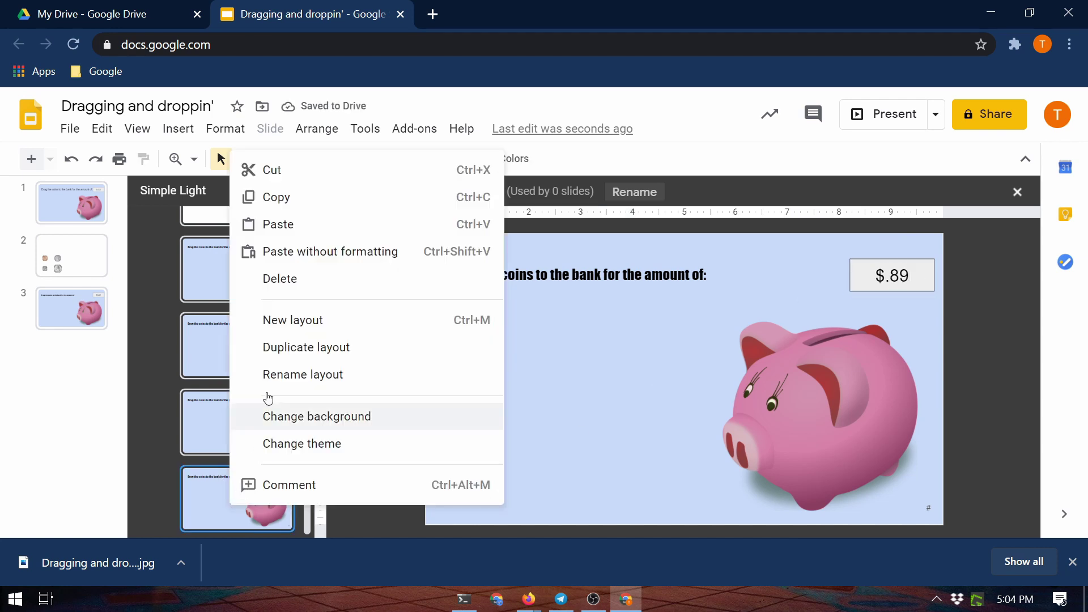
pyautogui.click(301, 348)
pyautogui.click(902, 273)
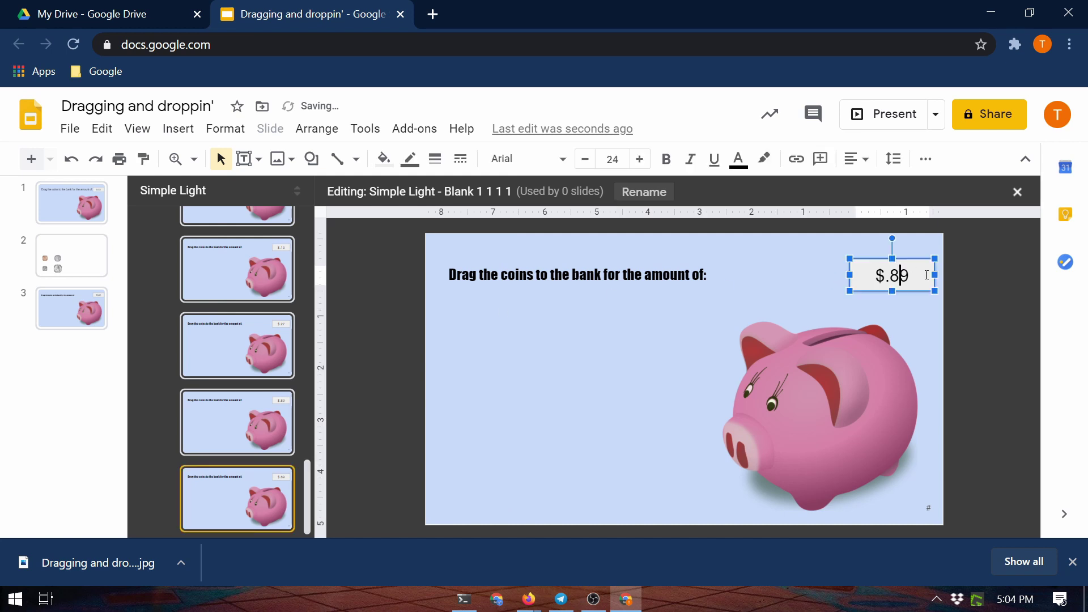
pyautogui.press('BackSpace')
pyautogui.write('5')
pyautogui.press('Right')
pyautogui.press('BackSpace')
pyautogui.write('4')
pyautogui.click(1004, 362)
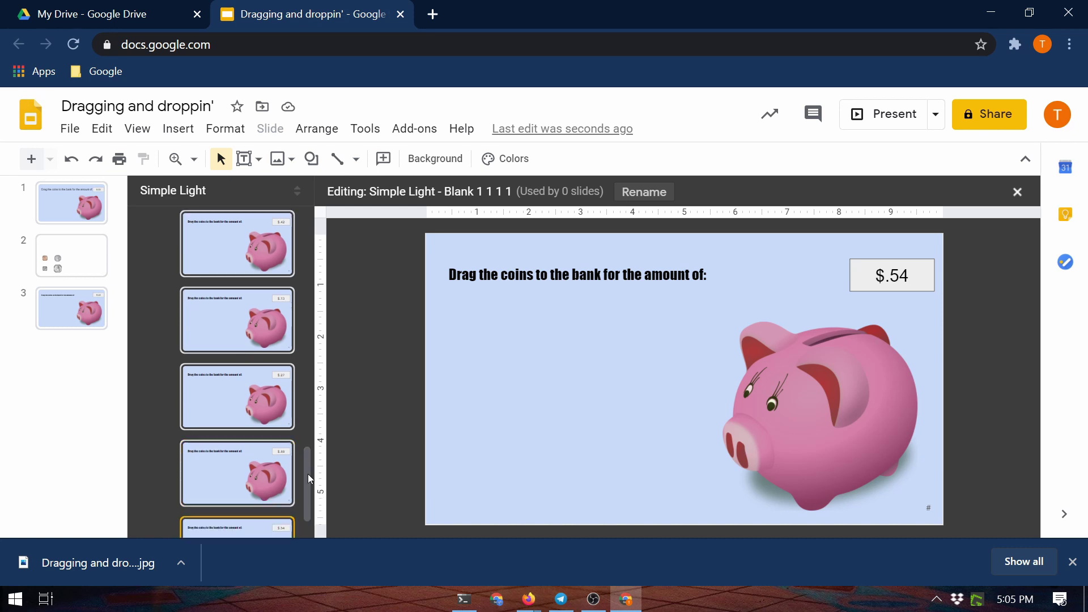
# - Close the downloads bar and the layout editor, returning to slide 3 ($.42)
pyautogui.click(1072, 561)
pyautogui.click(73, 365)
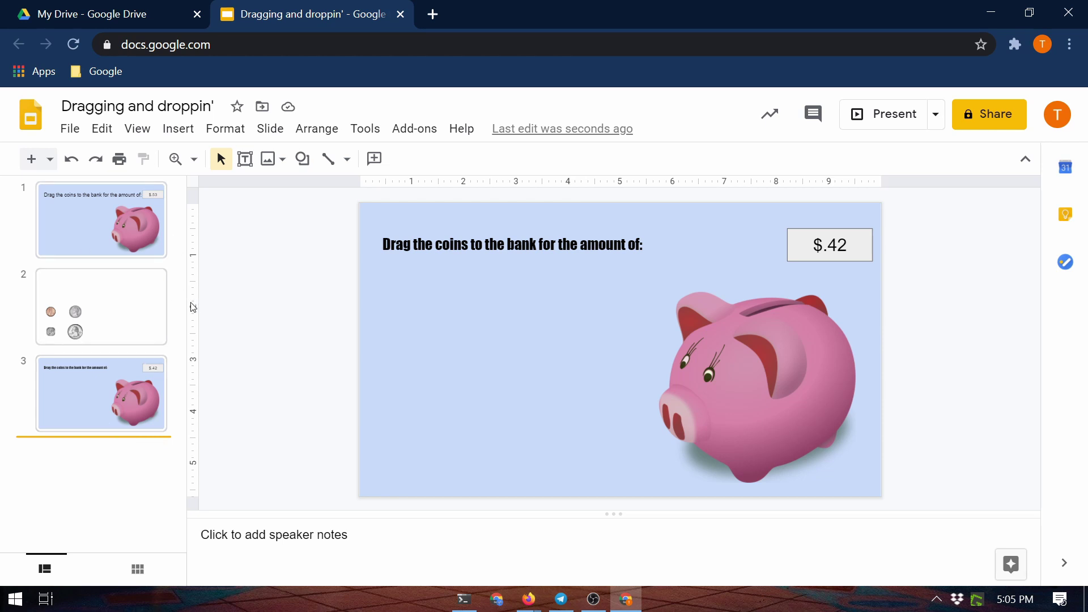
pyautogui.click(49, 159)
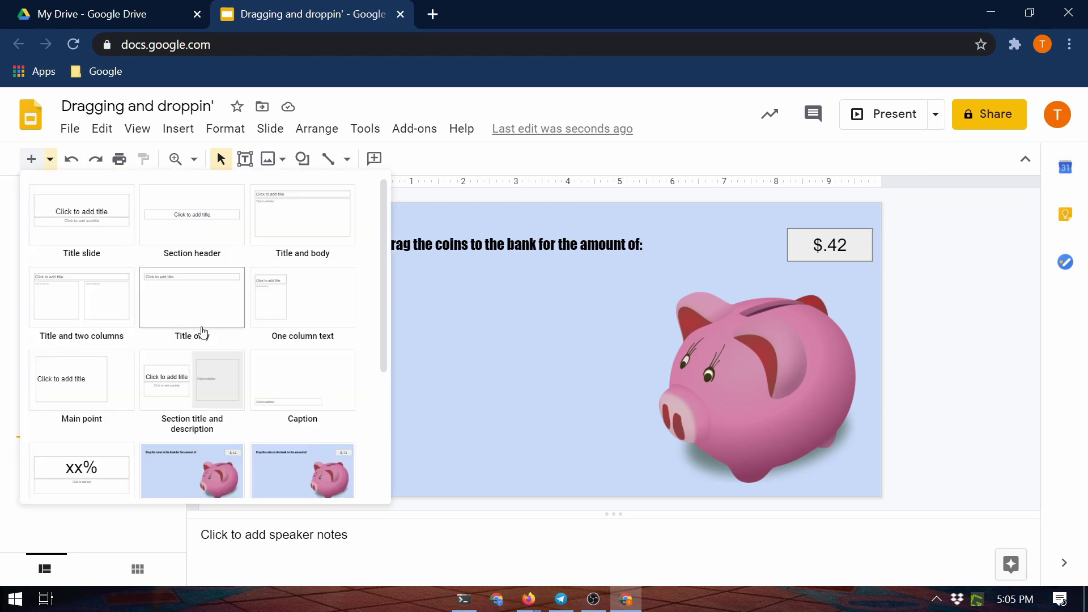
pyautogui.scroll(-3, 204, 332)
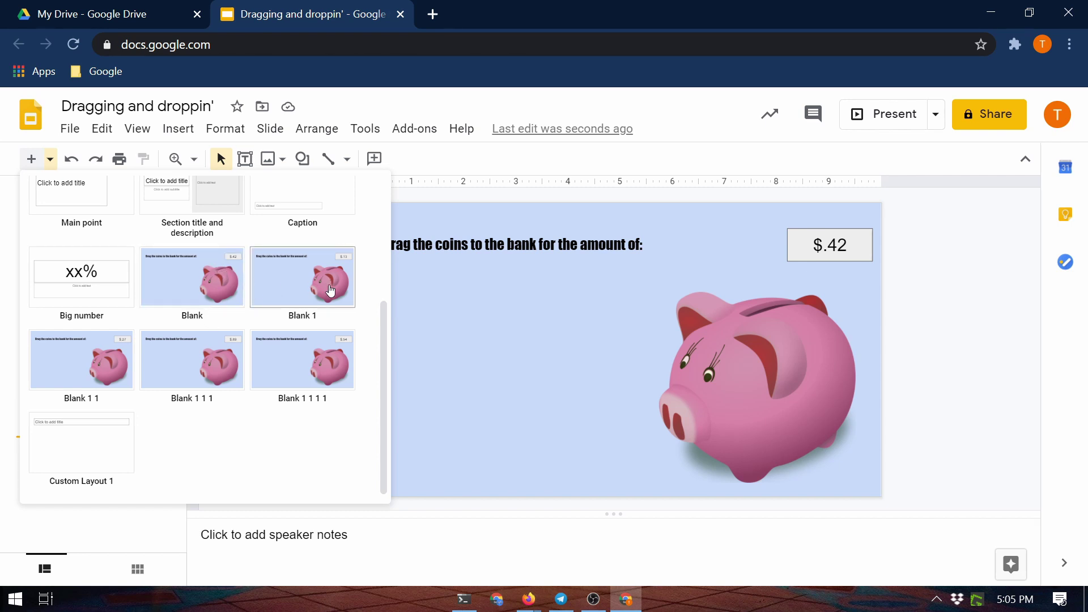
pyautogui.click(211, 153)
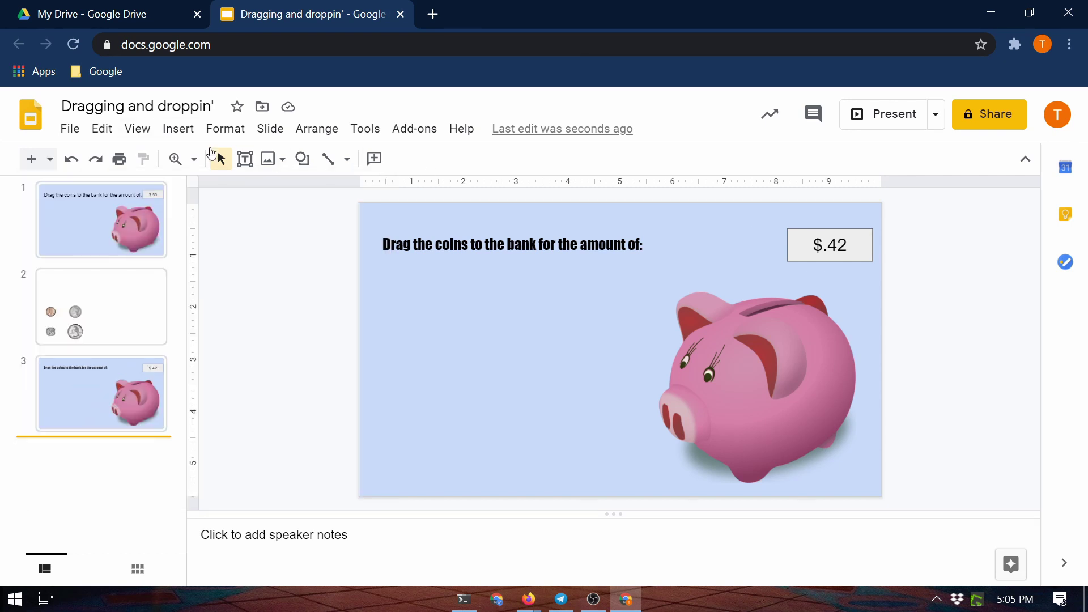
# - Reopen the layout editor and rename the first two piggy-bank layouts .42 and .13
pyautogui.click(137, 128)
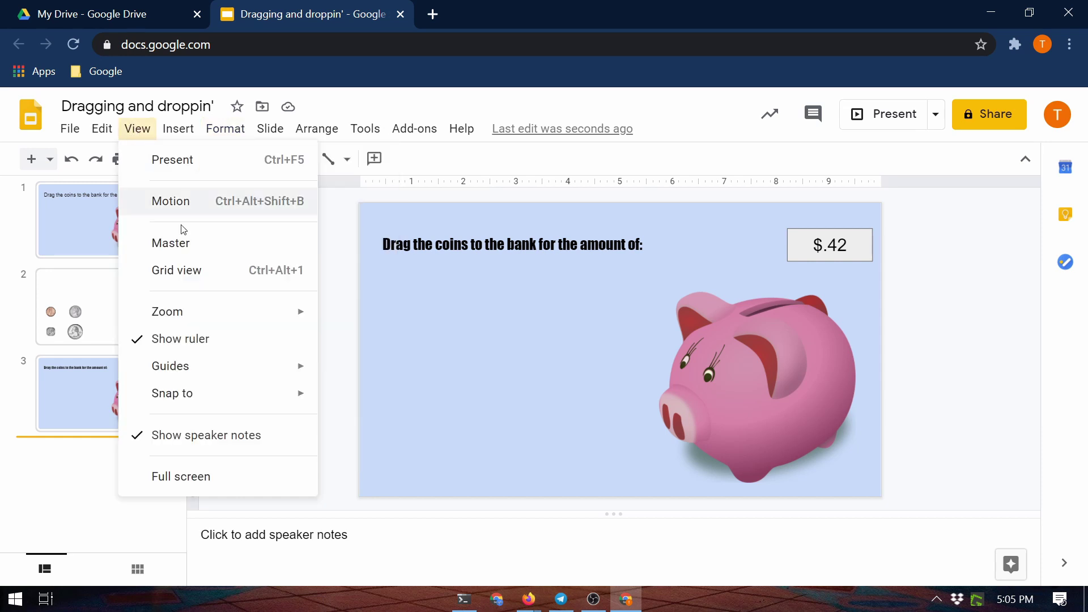
pyautogui.click(184, 241)
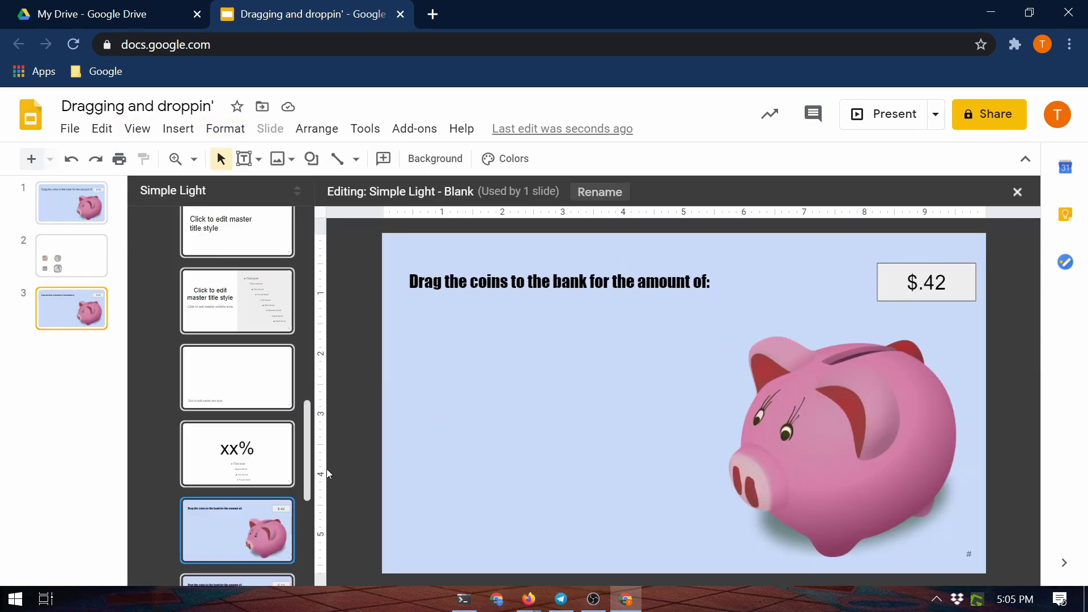
pyautogui.click(599, 193)
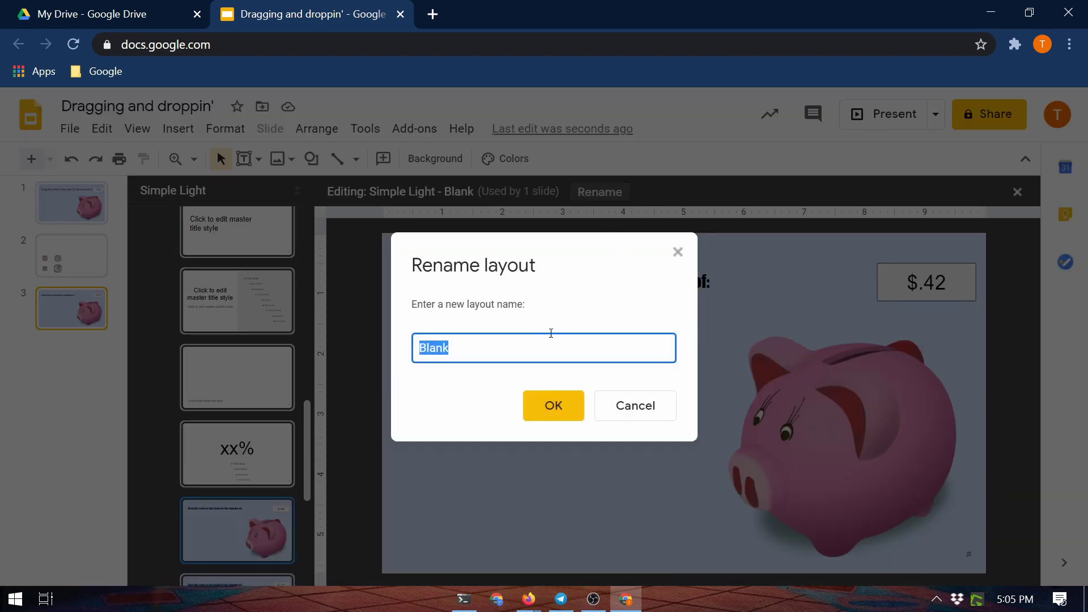
pyautogui.write('.42')
pyautogui.click(559, 411)
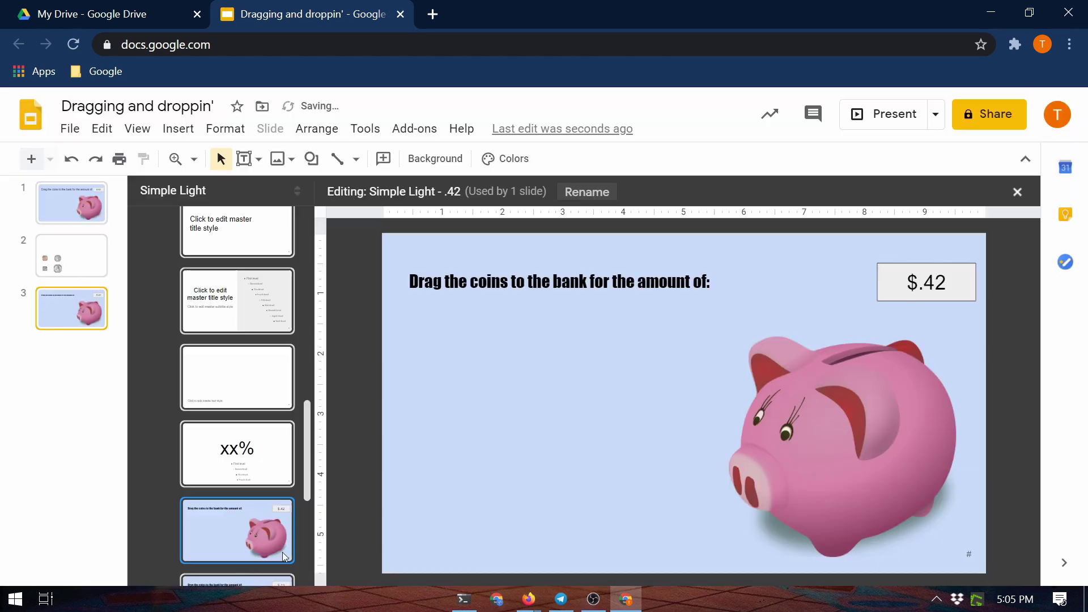
pyautogui.click(216, 580)
pyautogui.click(613, 190)
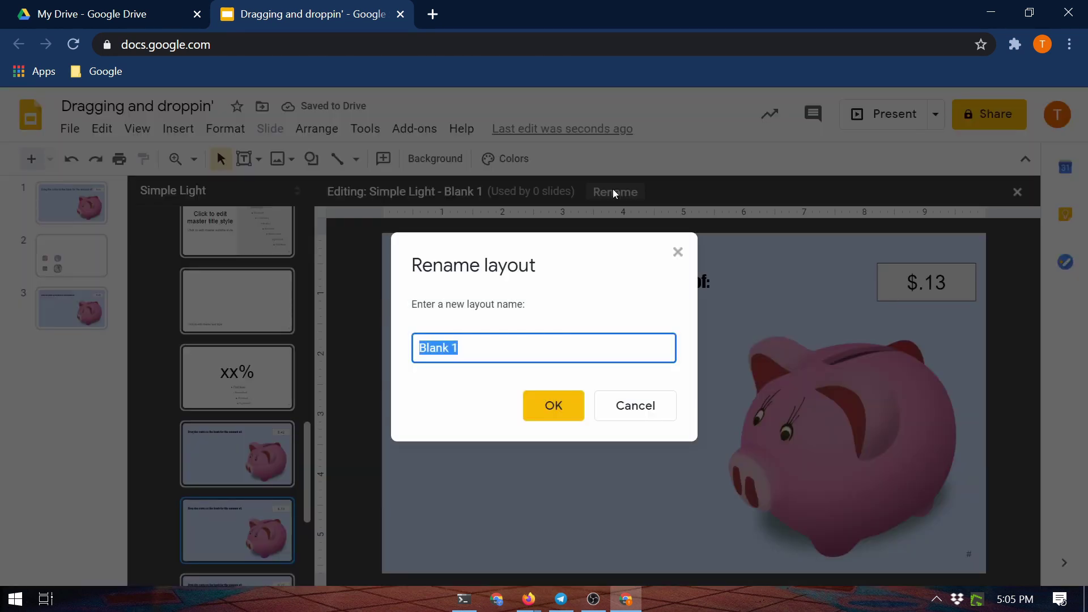
pyautogui.write('.13')
pyautogui.click(558, 404)
# - Rename the remaining piggy-bank layouts .27, .89 and .54
pyautogui.scroll(-5, 260, 403)
pyautogui.click(230, 377)
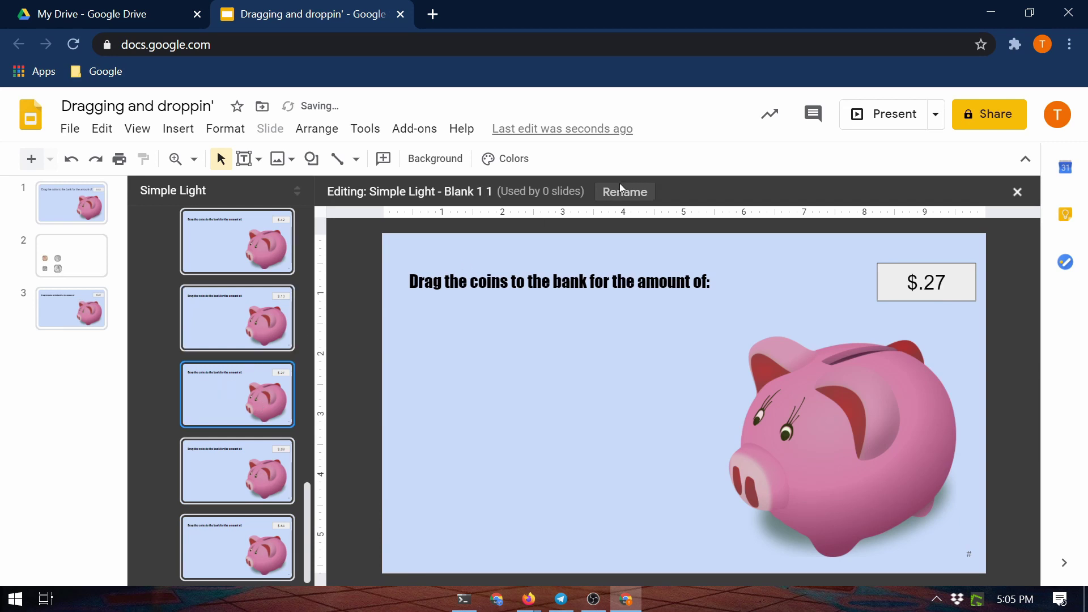
pyautogui.click(619, 188)
pyautogui.write('.27')
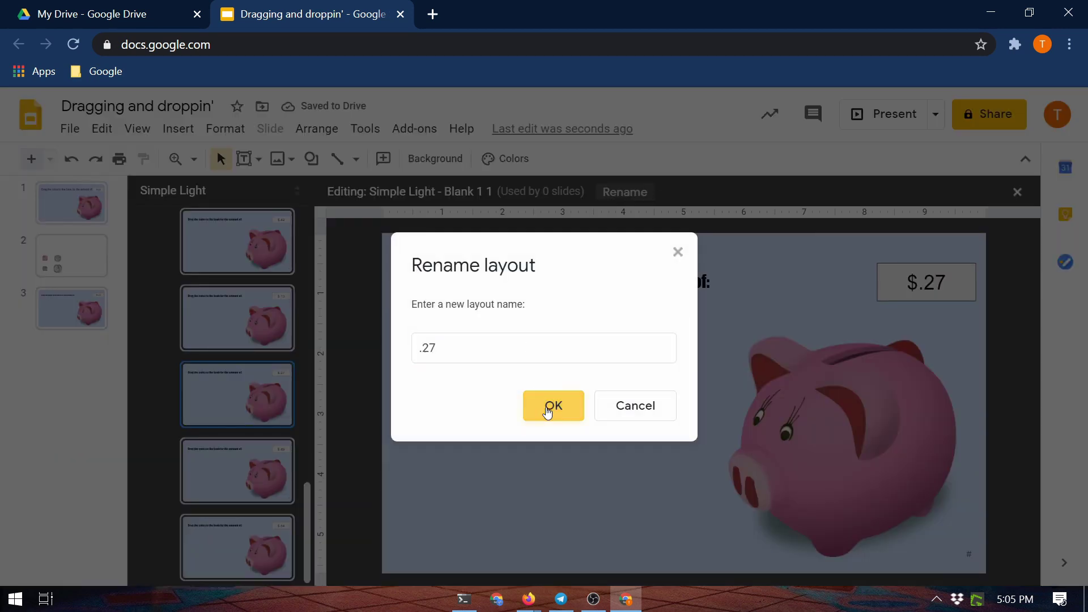
pyautogui.click(549, 406)
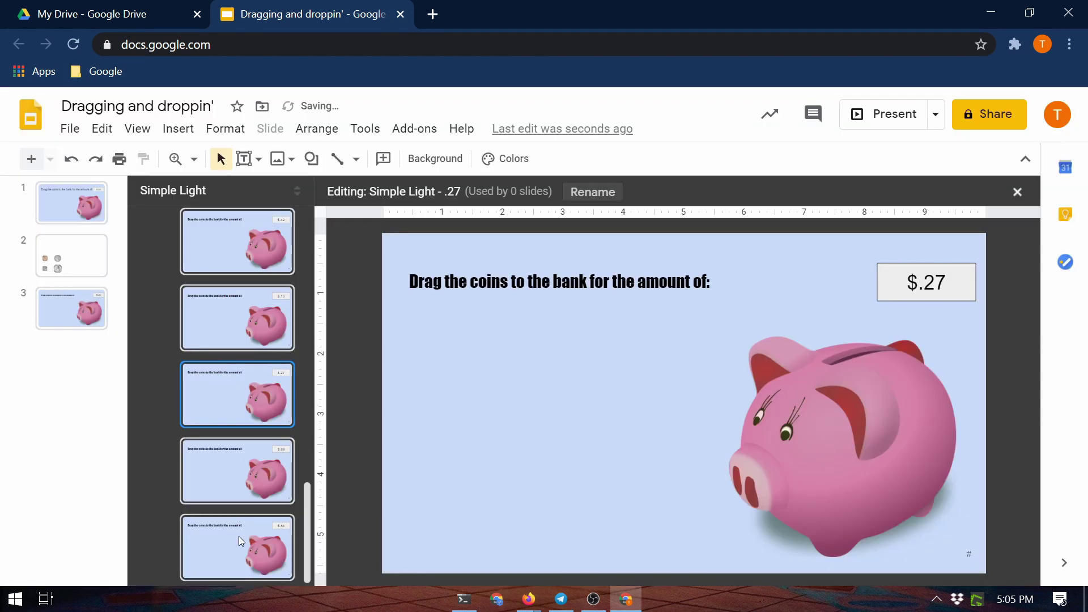
pyautogui.click(245, 480)
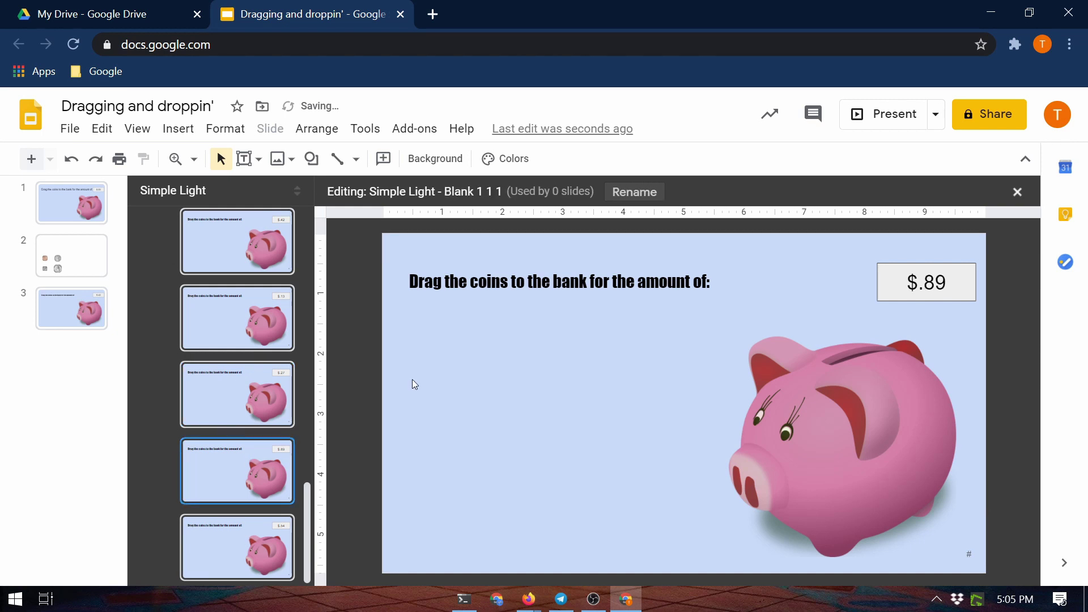
pyautogui.click(633, 192)
pyautogui.write('.89')
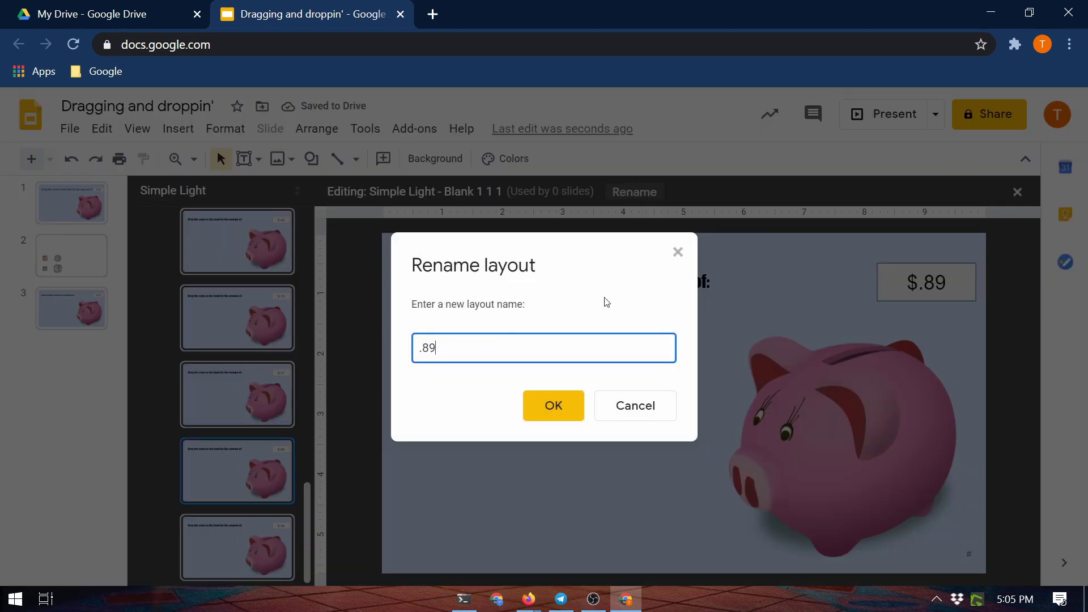
pyautogui.click(568, 412)
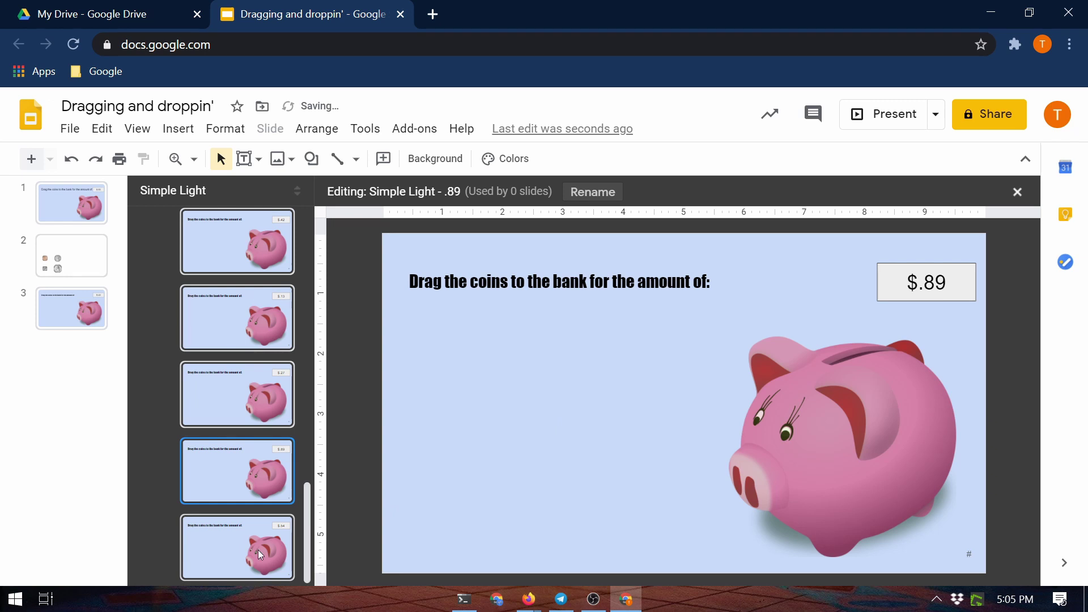
pyautogui.click(257, 549)
pyautogui.click(635, 194)
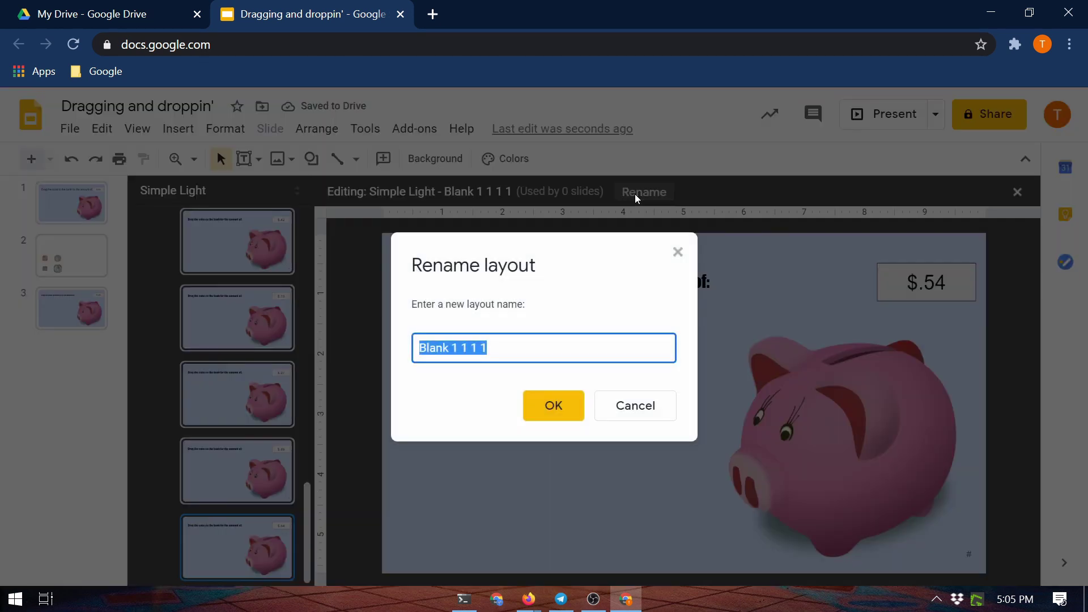
pyautogui.write('.54')
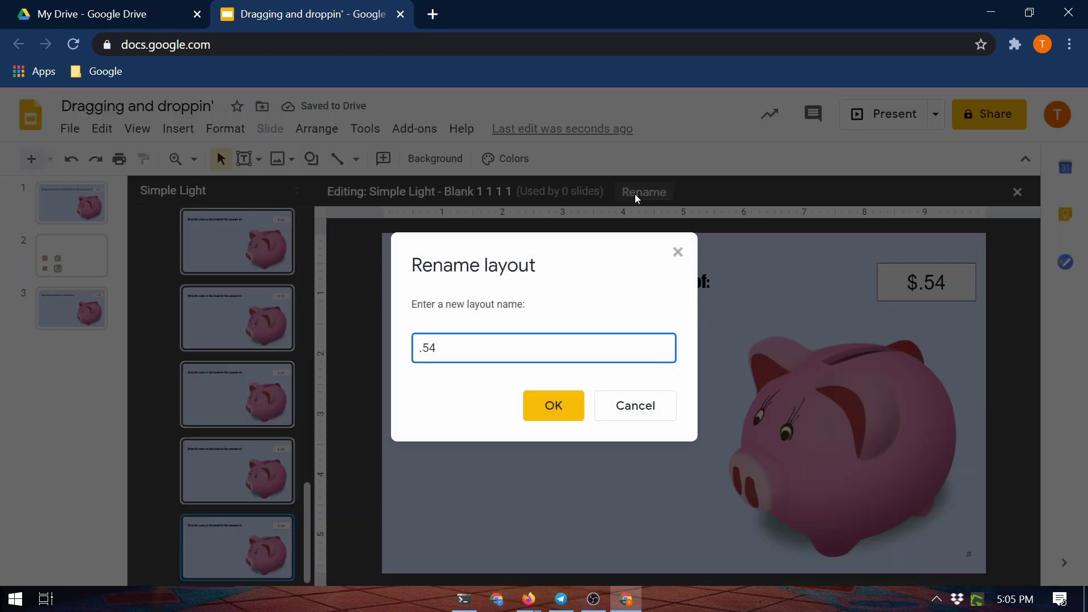
pyautogui.click(563, 396)
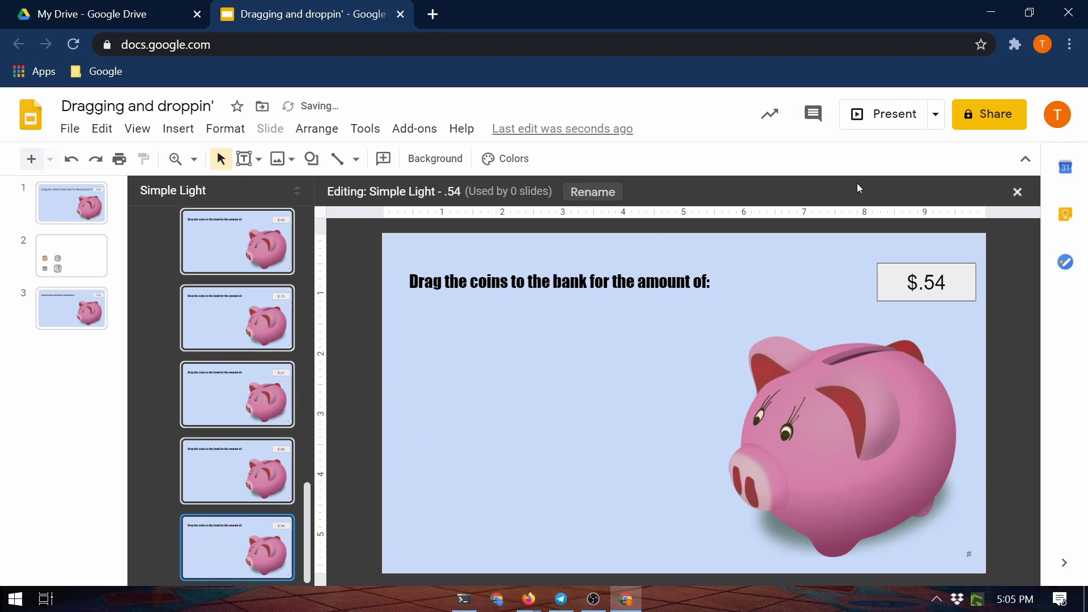
# - Leave the layout editor and delete slide 3
pyautogui.click(137, 128)
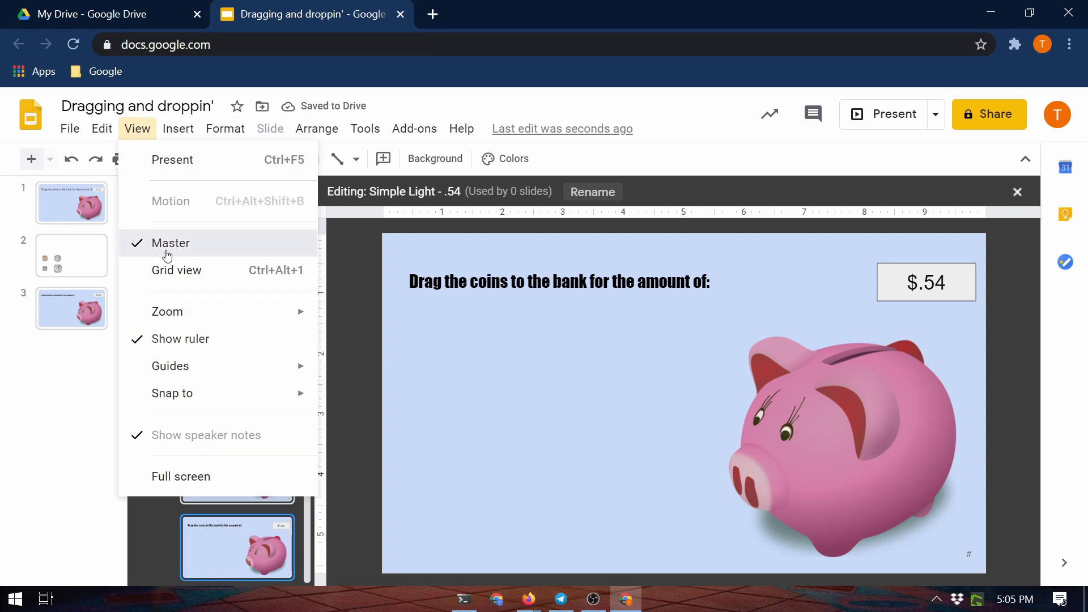
pyautogui.click(193, 244)
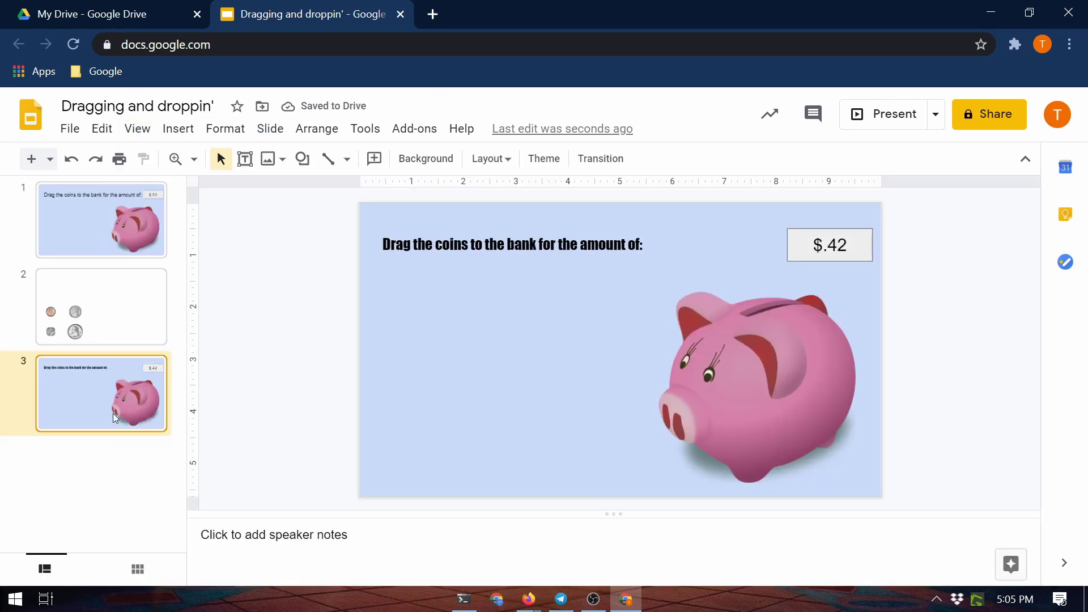
pyautogui.press('Delete')
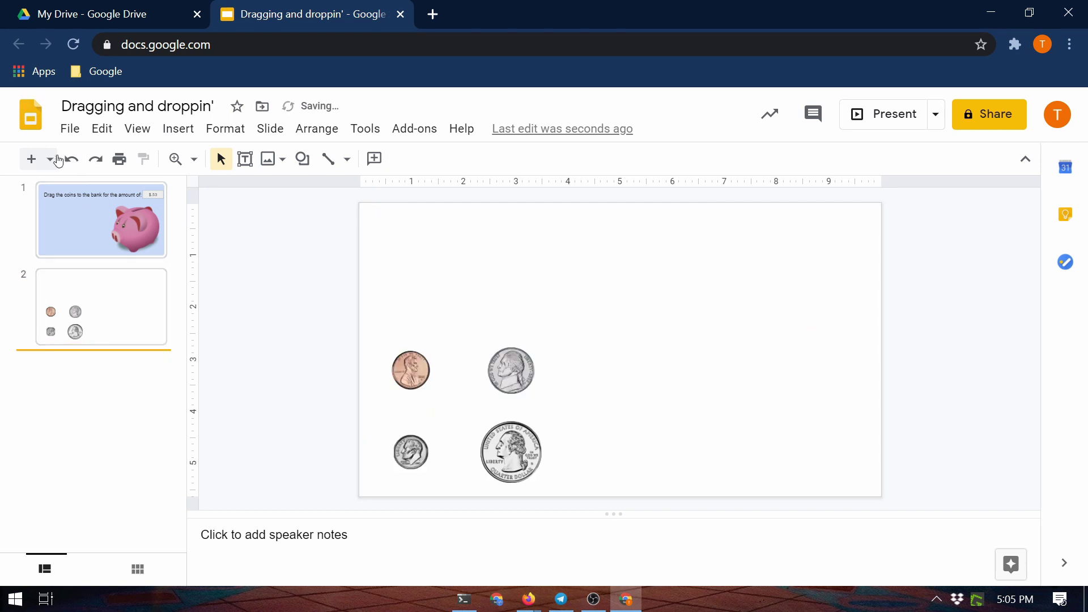
# - Add new slides from the .89 and .54 amount layouts
pyautogui.click(51, 159)
pyautogui.scroll(-3, 221, 378)
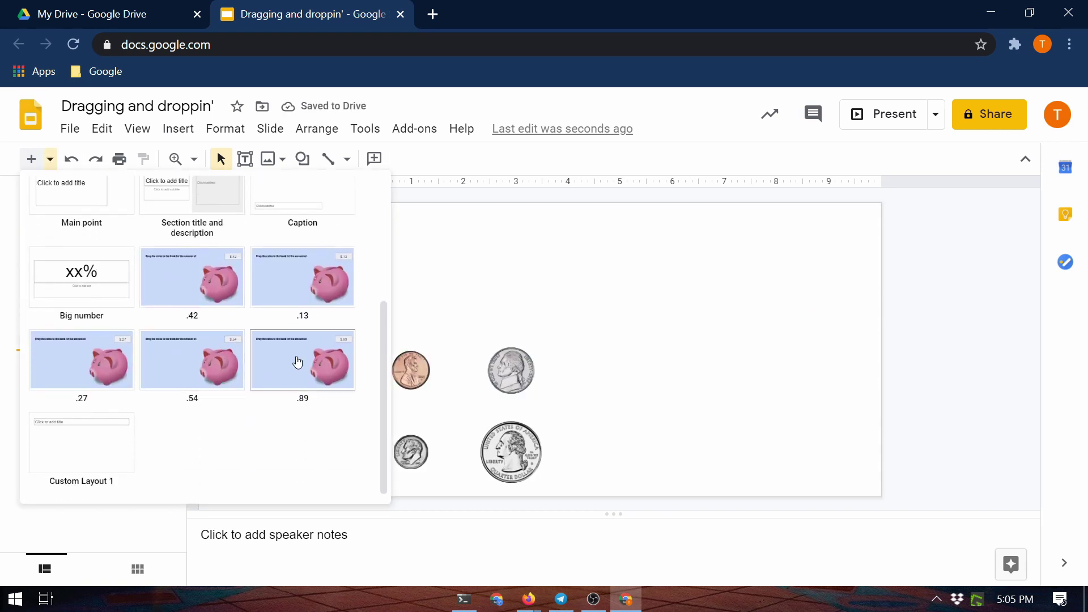
pyautogui.click(311, 365)
pyautogui.click(50, 159)
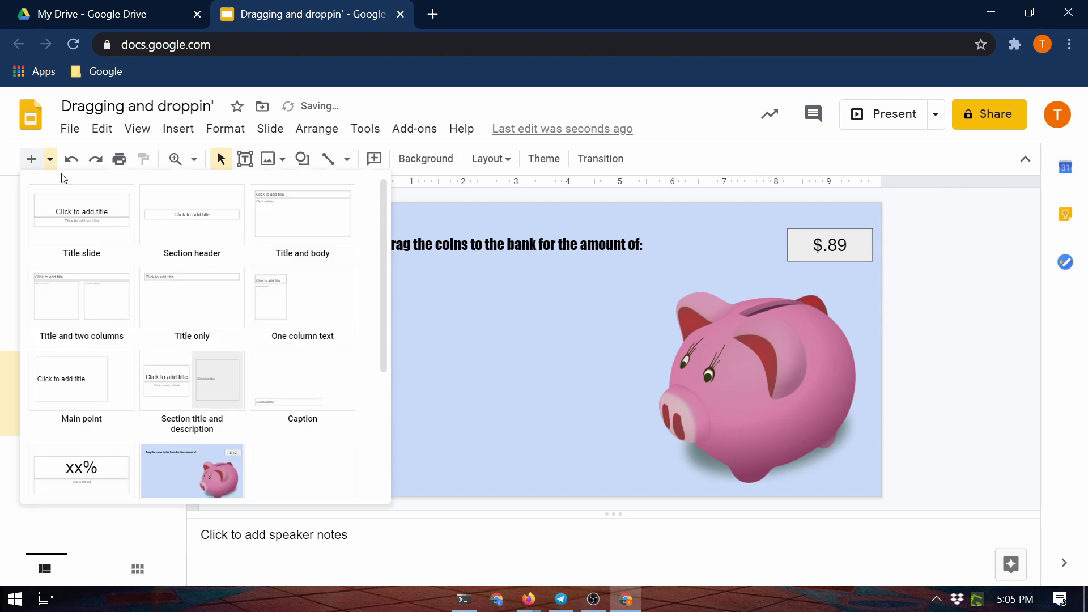
pyautogui.scroll(-2, 222, 456)
pyautogui.scroll(-2, 221, 458)
pyautogui.click(196, 367)
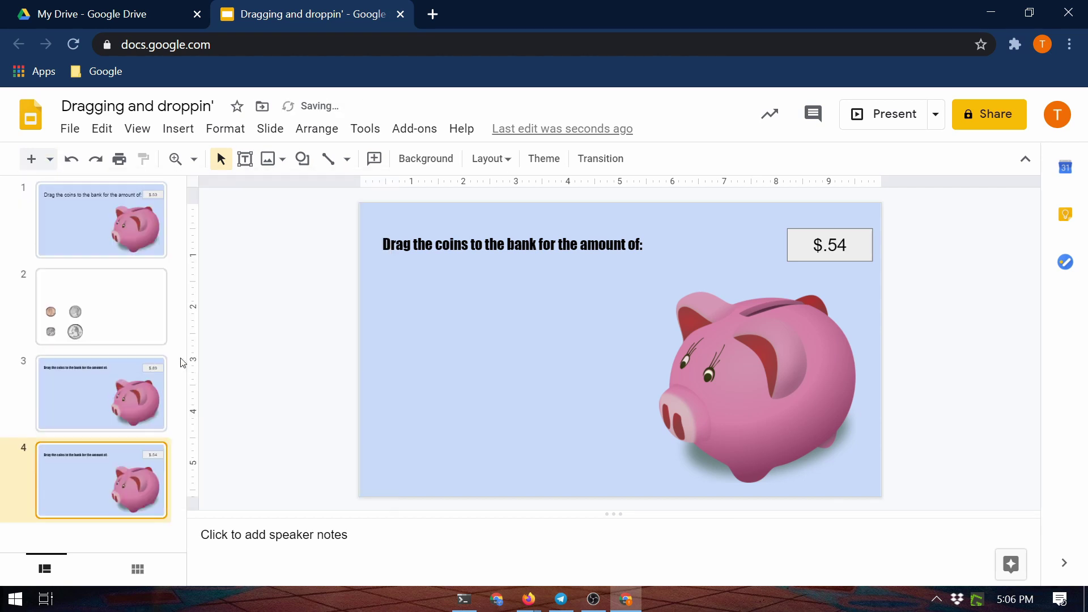
# - Add new slides from the .27, .13 and .42 amount layouts
pyautogui.click(50, 160)
pyautogui.scroll(-4, 129, 467)
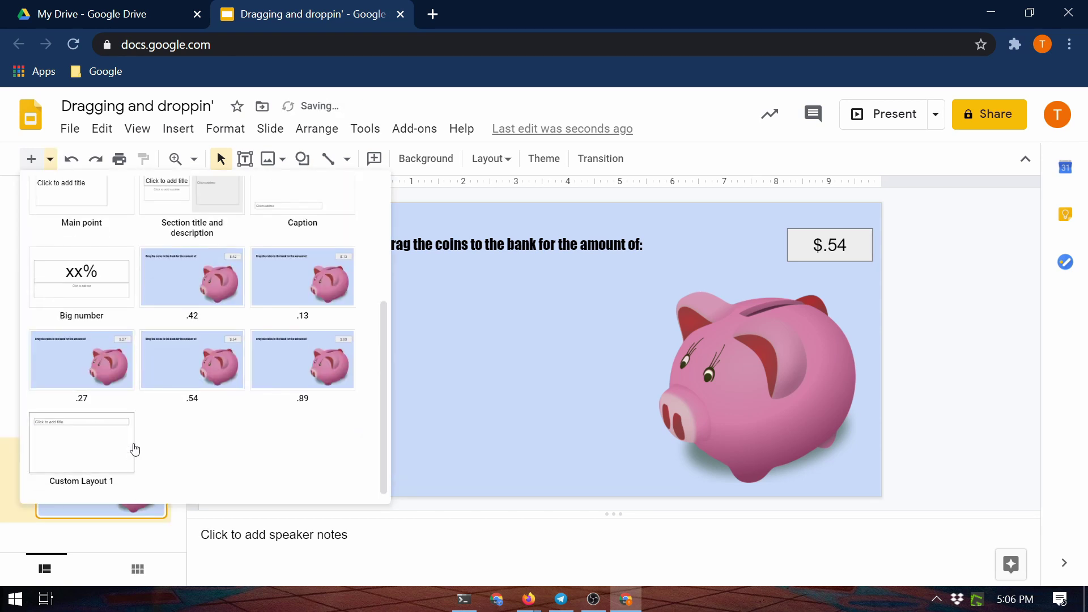
pyautogui.click(58, 367)
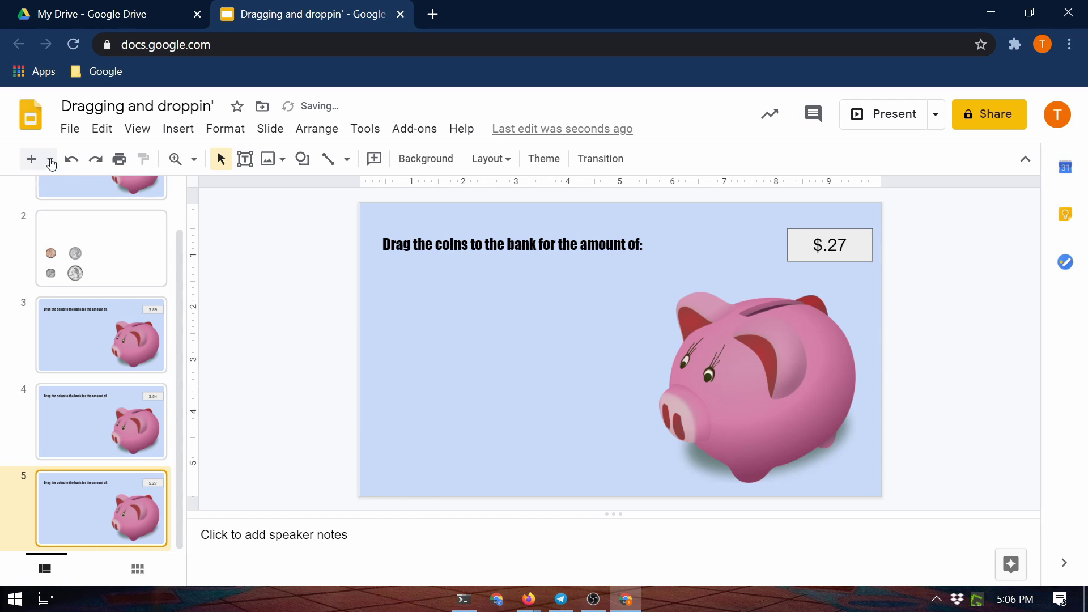
pyautogui.click(50, 159)
pyautogui.scroll(-3, 267, 365)
pyautogui.click(332, 301)
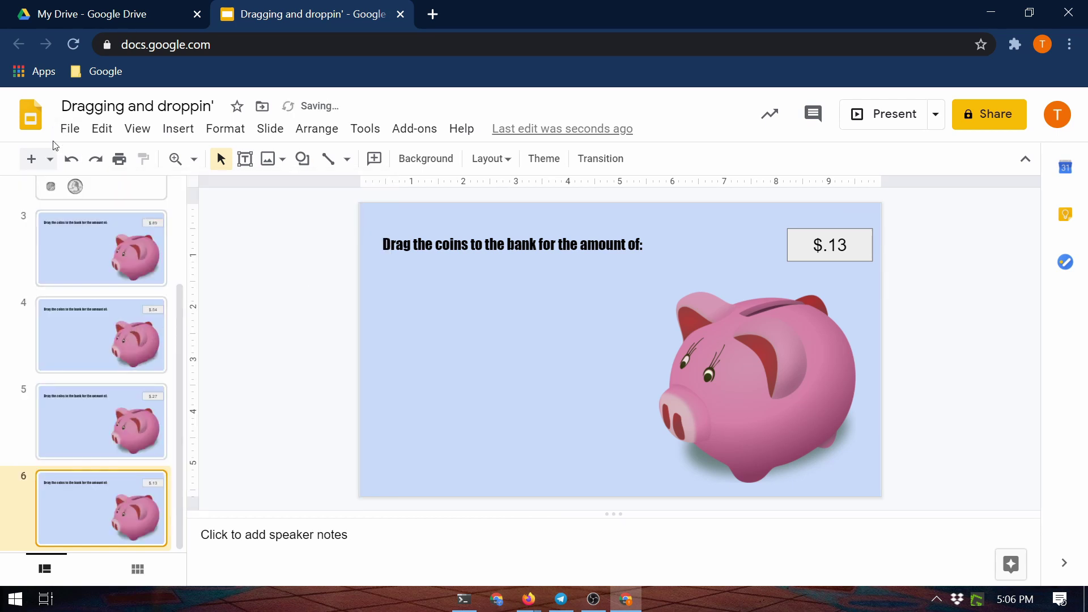
pyautogui.click(49, 160)
pyautogui.scroll(-3, 298, 395)
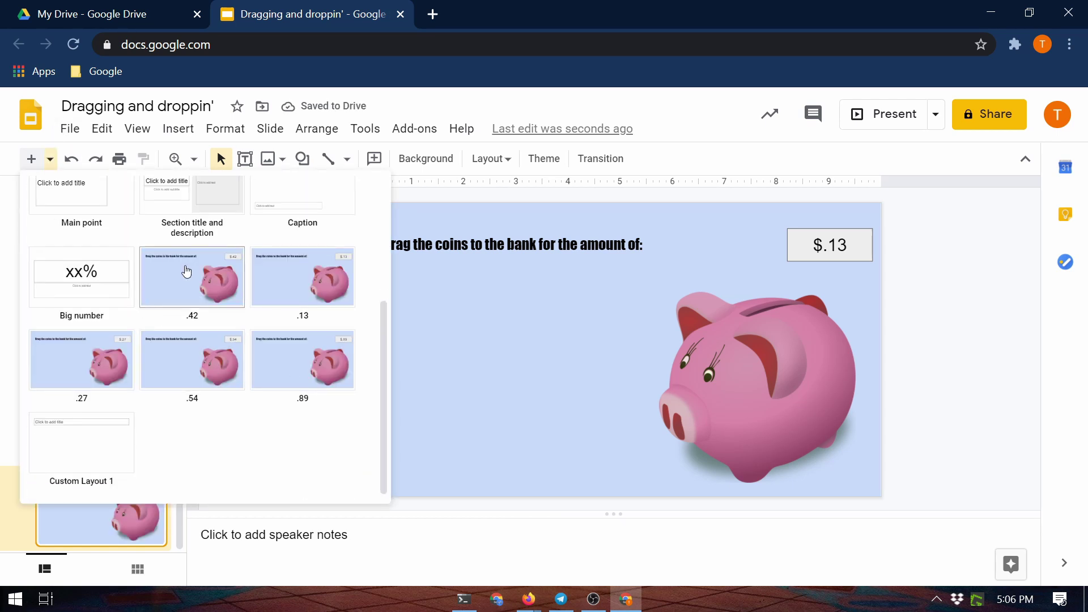
pyautogui.click(170, 272)
# - Review slides 3–7 ($.89 through $.42) and try selecting objects around the piggy bank
pyautogui.scroll(3, 113, 368)
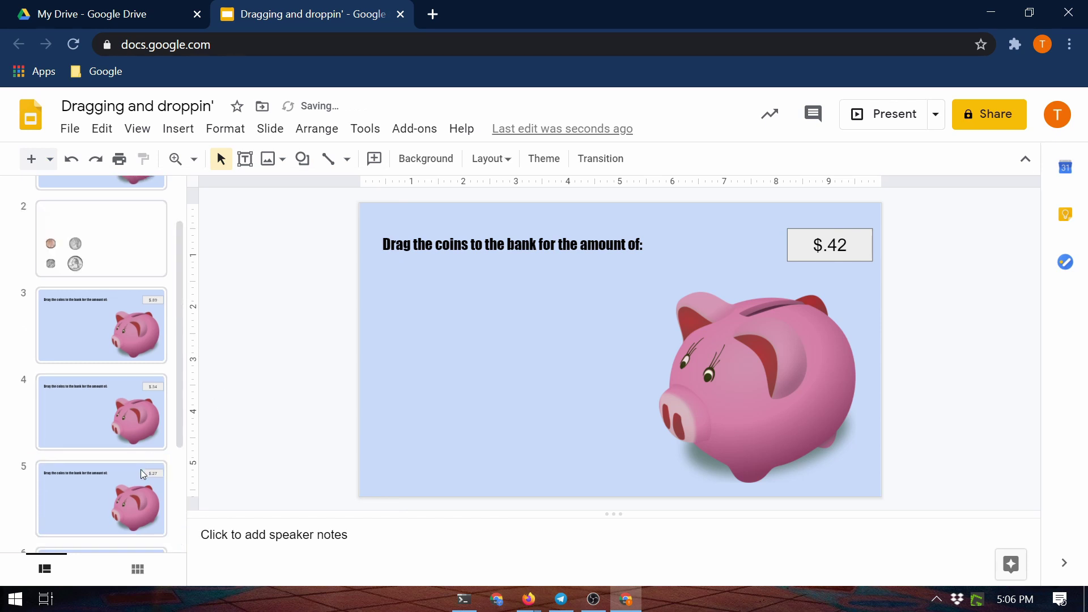
pyautogui.click(125, 368)
pyautogui.click(119, 454)
pyautogui.click(121, 525)
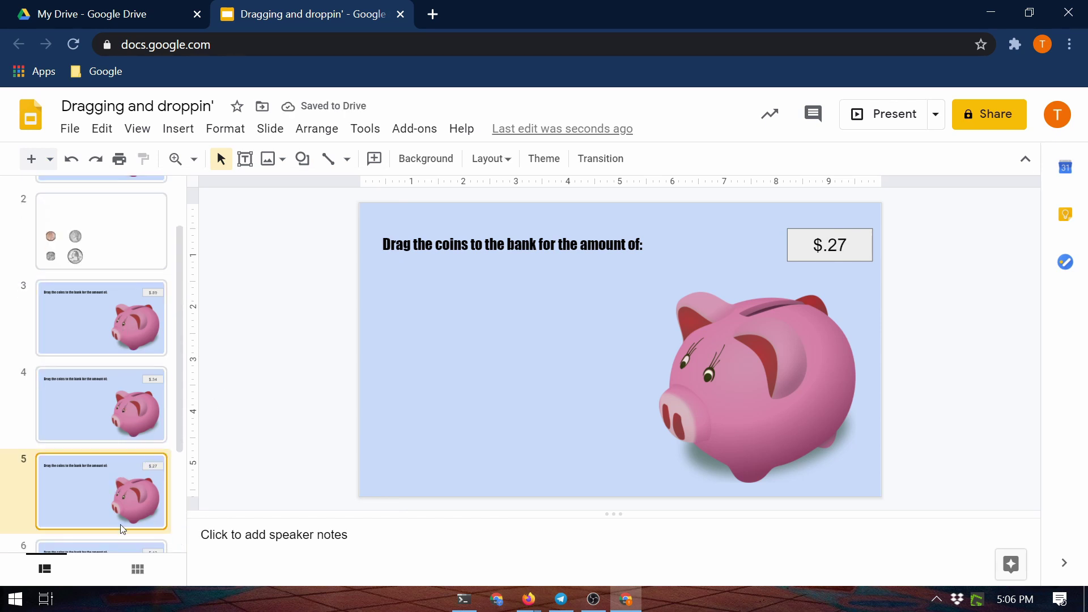
pyautogui.scroll(-3, 113, 498)
pyautogui.click(89, 456)
pyautogui.click(92, 498)
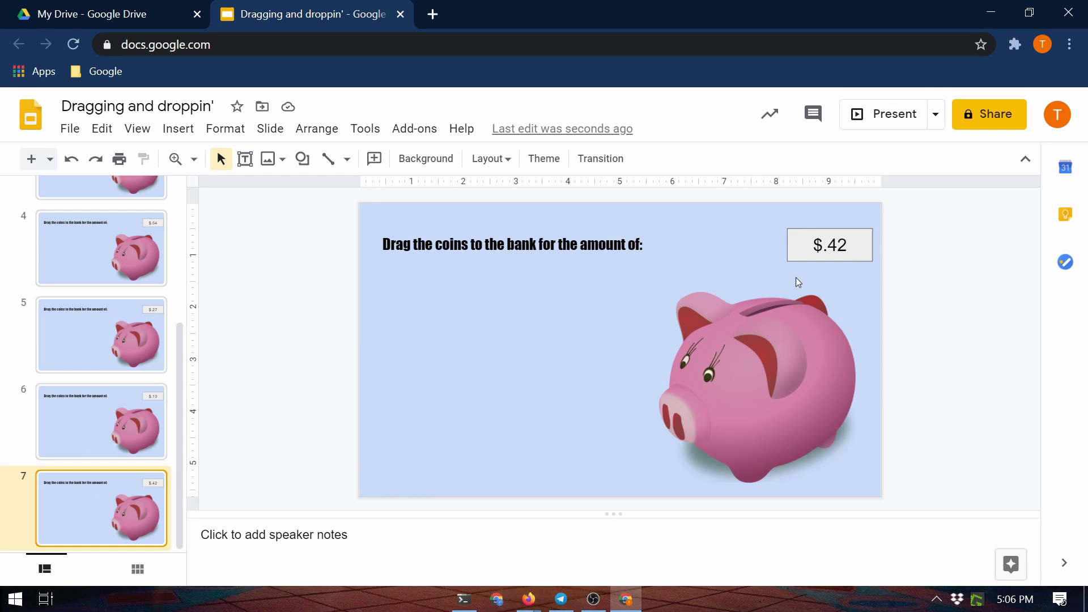
pyautogui.moveTo(859, 237); pyautogui.dragTo(788, 504)
pyautogui.moveTo(361, 227); pyautogui.dragTo(439, 460)
pyautogui.scroll(5, 162, 453)
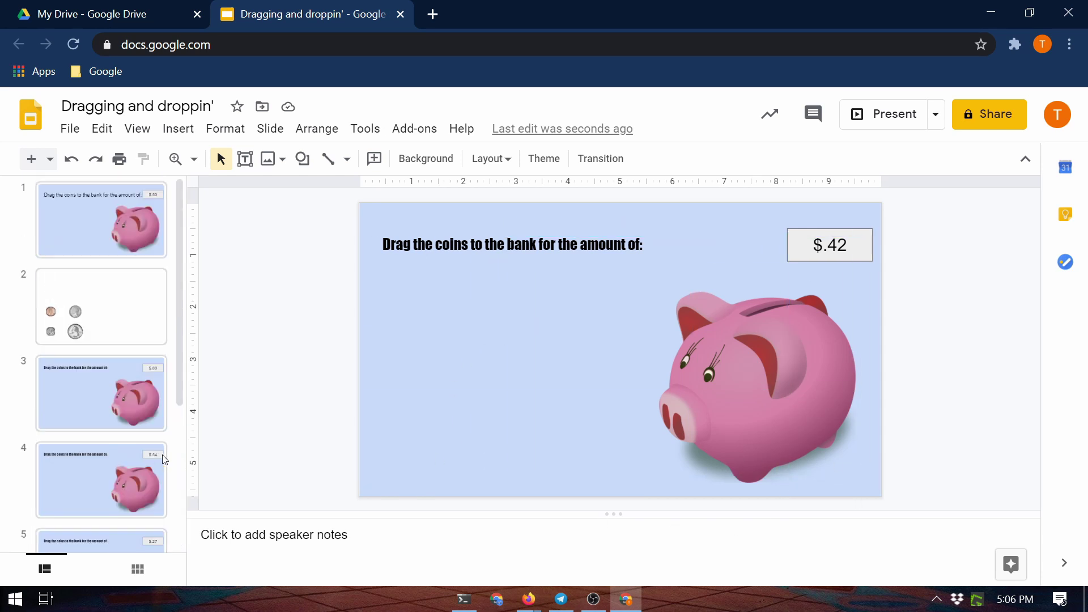
# - Copy the four coins from slide 2
pyautogui.click(142, 322)
pyautogui.moveTo(361, 325); pyautogui.dragTo(594, 489)
pyautogui.rightClick(522, 369)
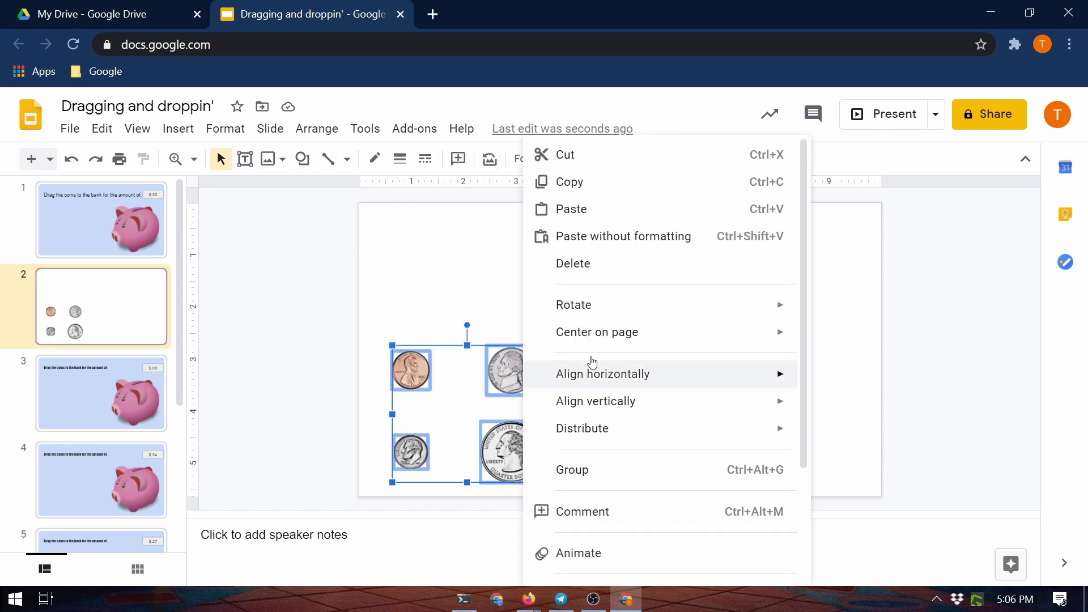
pyautogui.click(599, 181)
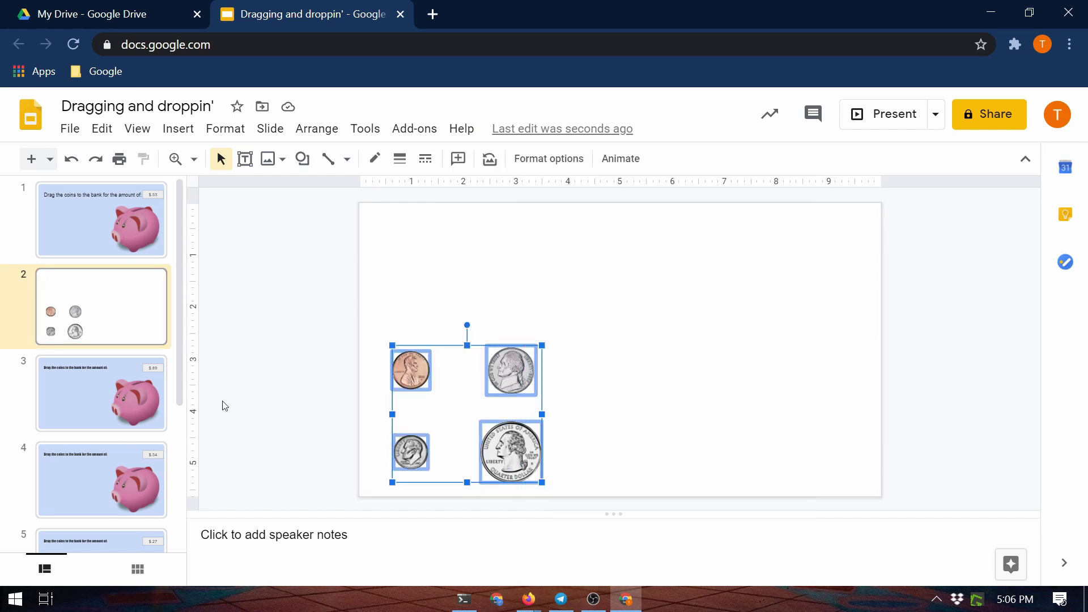
# - Paste the coins onto slides 3, 4, 5 and 6
pyautogui.click(87, 403)
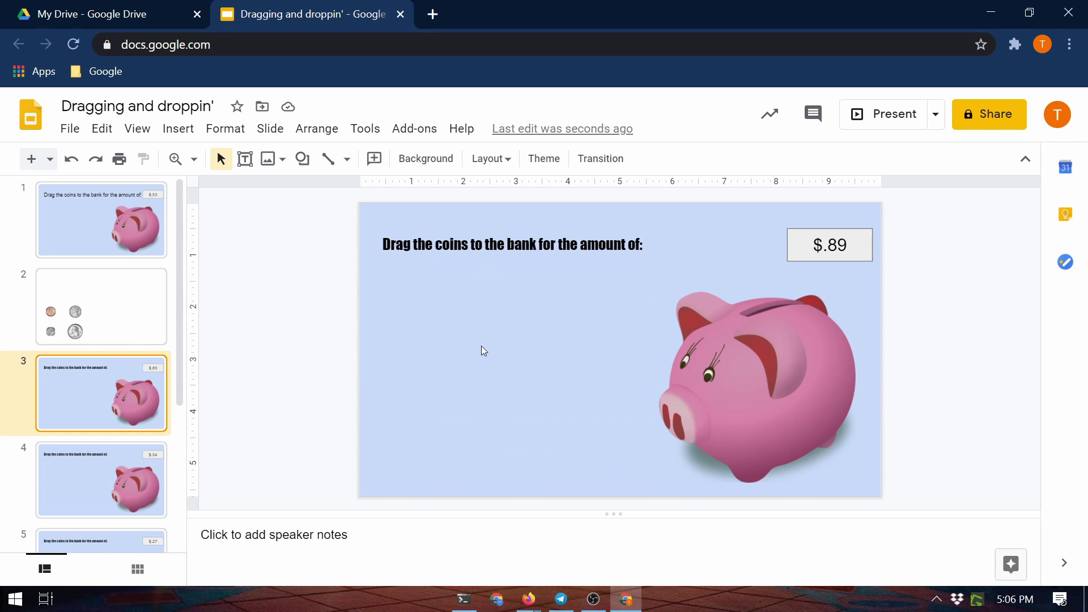
pyautogui.hotkey('ctrl', 'v')
pyautogui.click(80, 498)
pyautogui.hotkey('ctrl', 'v')
pyautogui.press('Down')
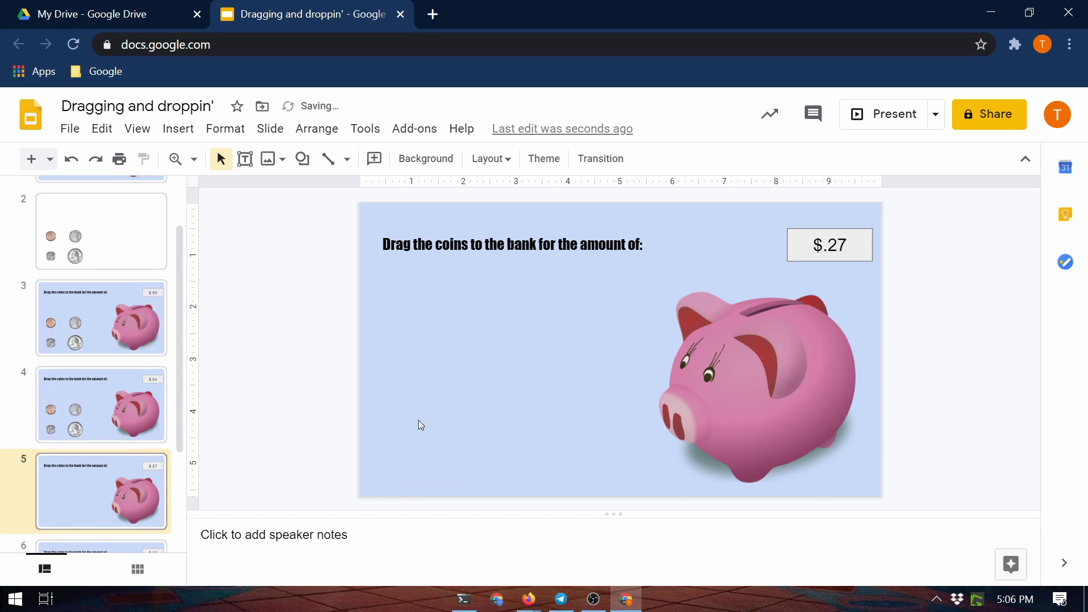
pyautogui.hotkey('ctrl', 'v')
pyautogui.press('Down')
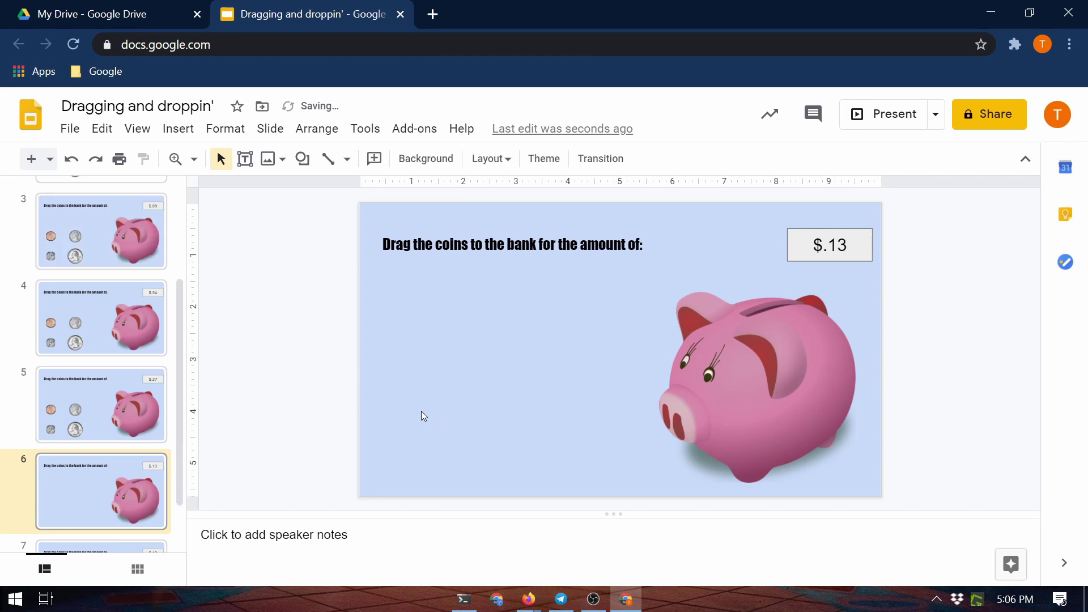
pyautogui.hotkey('ctrl', 'v')
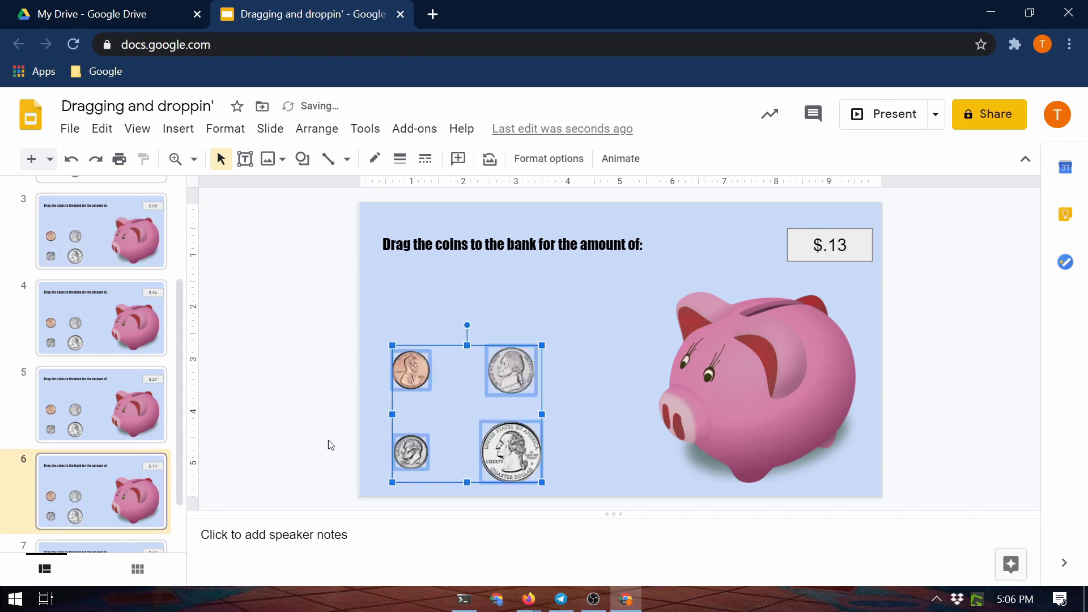
# - Check slides 1 and 2, then paste the coins onto slide 7 ($.42)
pyautogui.click(294, 447)
pyautogui.scroll(3, 149, 516)
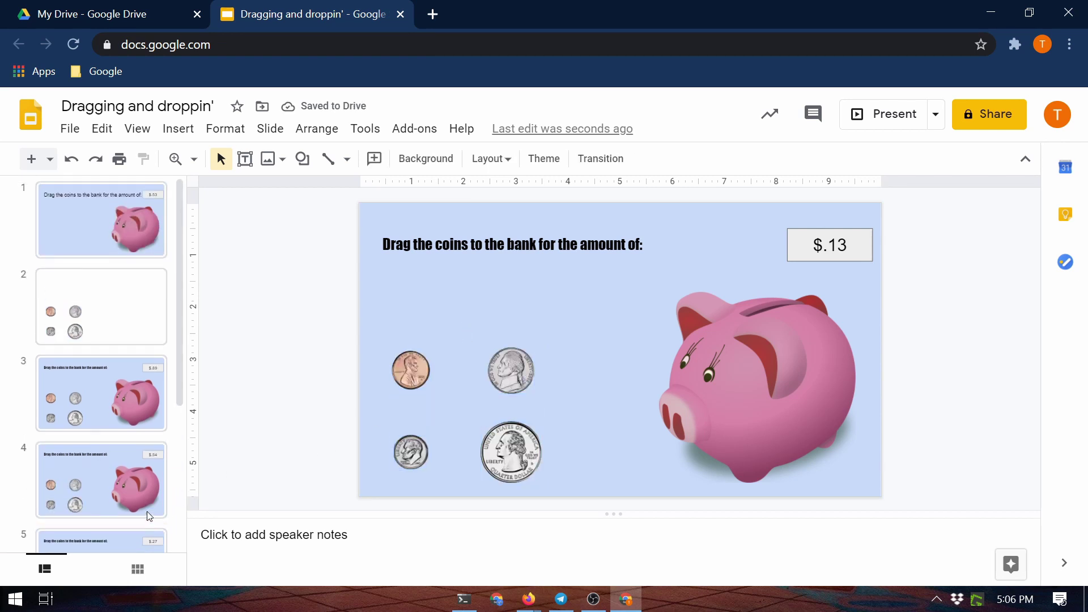
pyautogui.scroll(-3, 149, 515)
pyautogui.scroll(3, 149, 515)
pyautogui.click(91, 327)
pyautogui.click(91, 238)
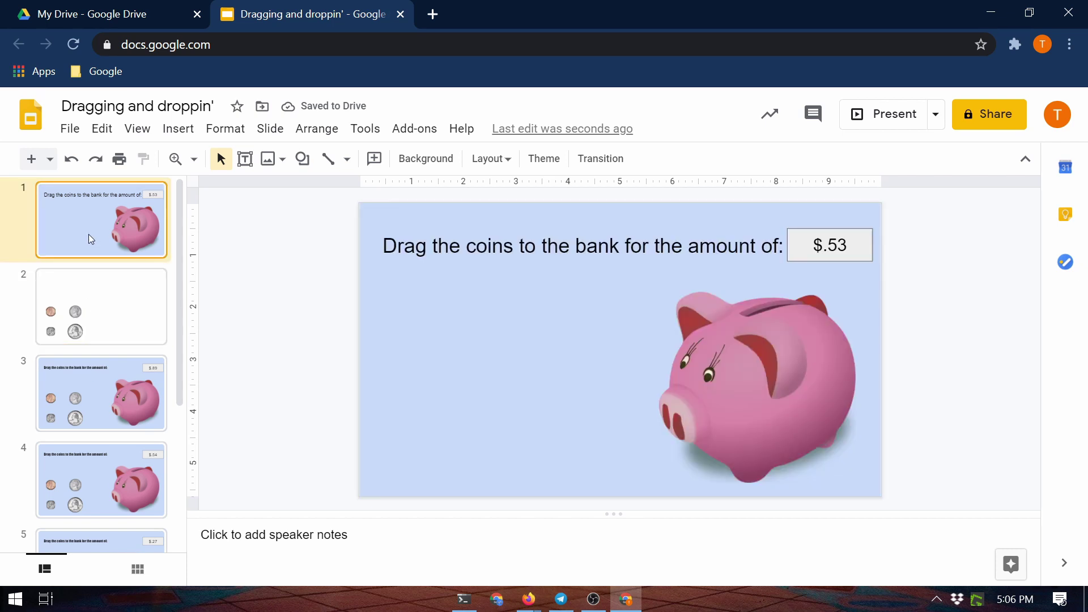
pyautogui.scroll(-4, 119, 393)
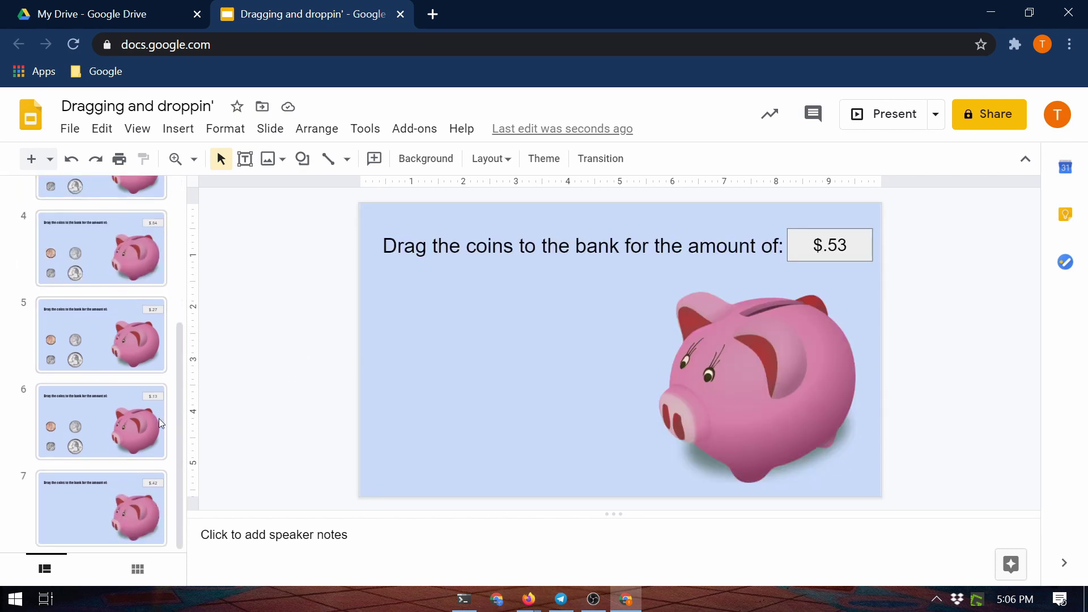
pyautogui.click(80, 498)
pyautogui.hotkey('ctrl', 'v')
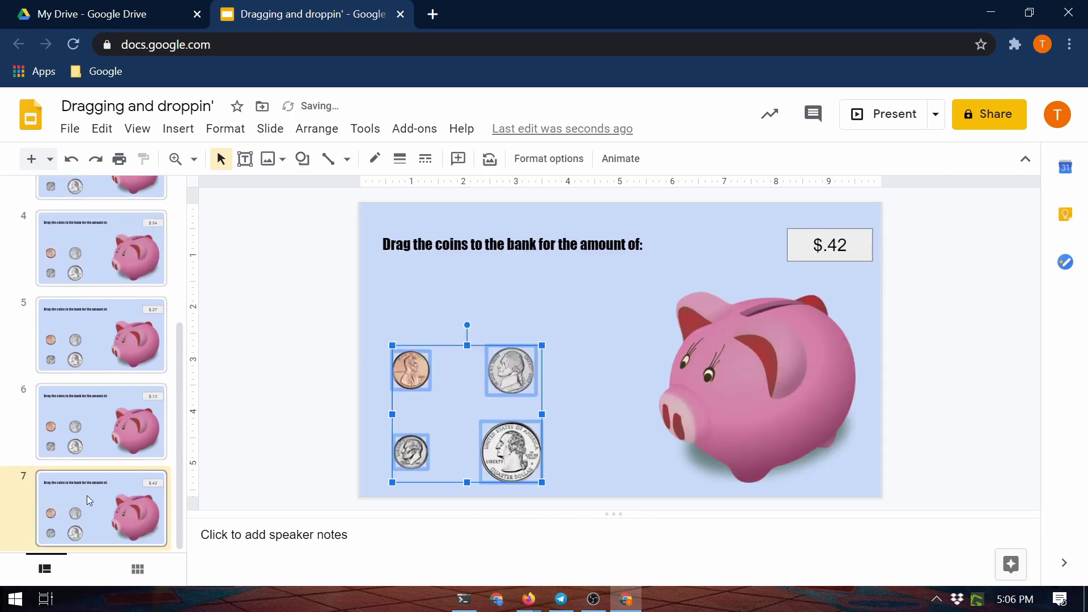
pyautogui.click(318, 426)
pyautogui.moveTo(501, 230); pyautogui.dragTo(839, 429)
pyautogui.click(570, 500)
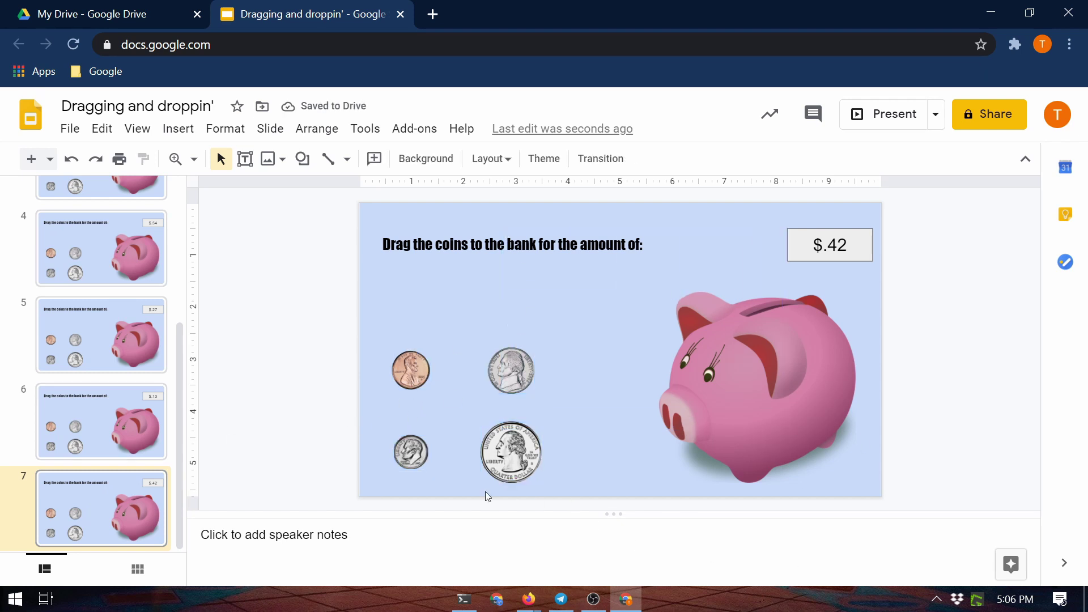
pyautogui.click(517, 456)
pyautogui.moveTo(708, 410); pyautogui.dragTo(708, 413)
pyautogui.click(513, 453)
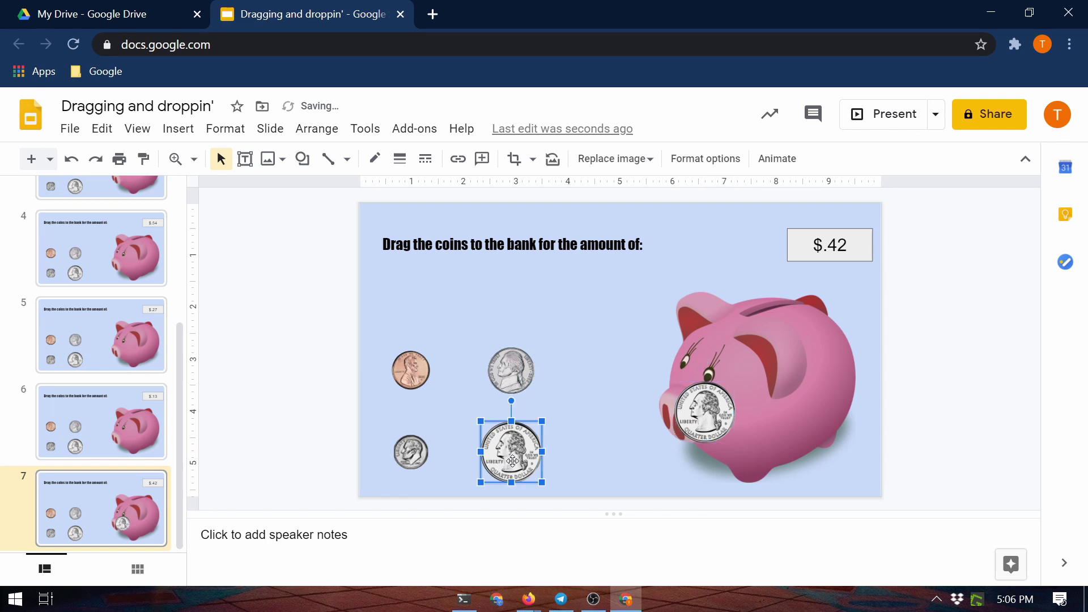
pyautogui.moveTo(513, 453); pyautogui.dragTo(813, 429)
pyautogui.moveTo(513, 371); pyautogui.dragTo(766, 343)
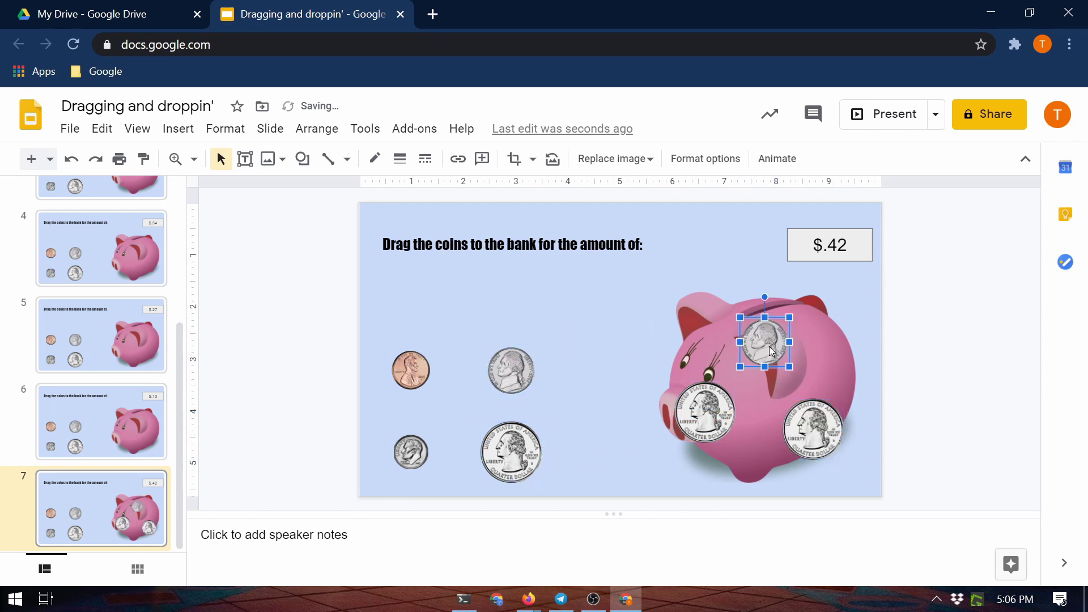
pyautogui.click(805, 265)
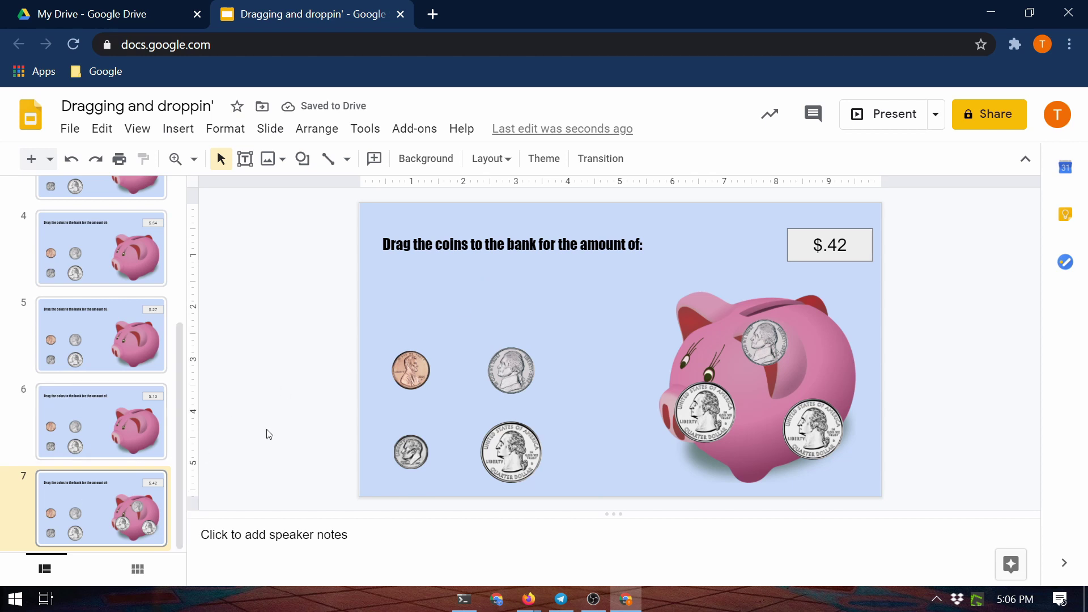
pyautogui.hotkey('ctrl', 'z')
pyautogui.hotkey('ctrl', 'z')
pyautogui.hotkey('ctrl', 'z')
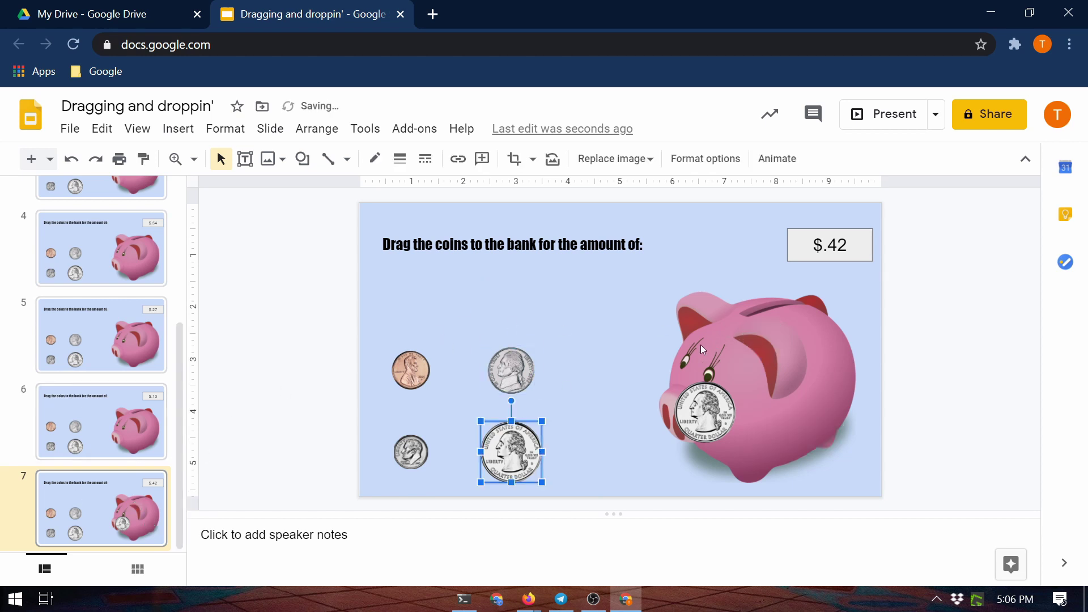
pyautogui.click(266, 433)
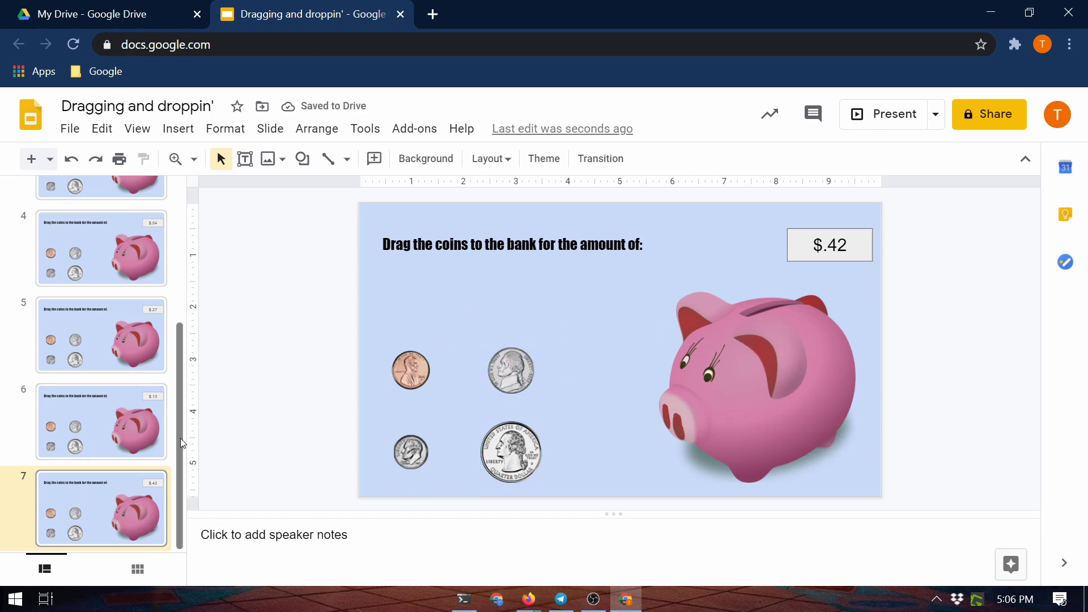
pyautogui.moveTo(180, 413); pyautogui.dragTo(173, 252)
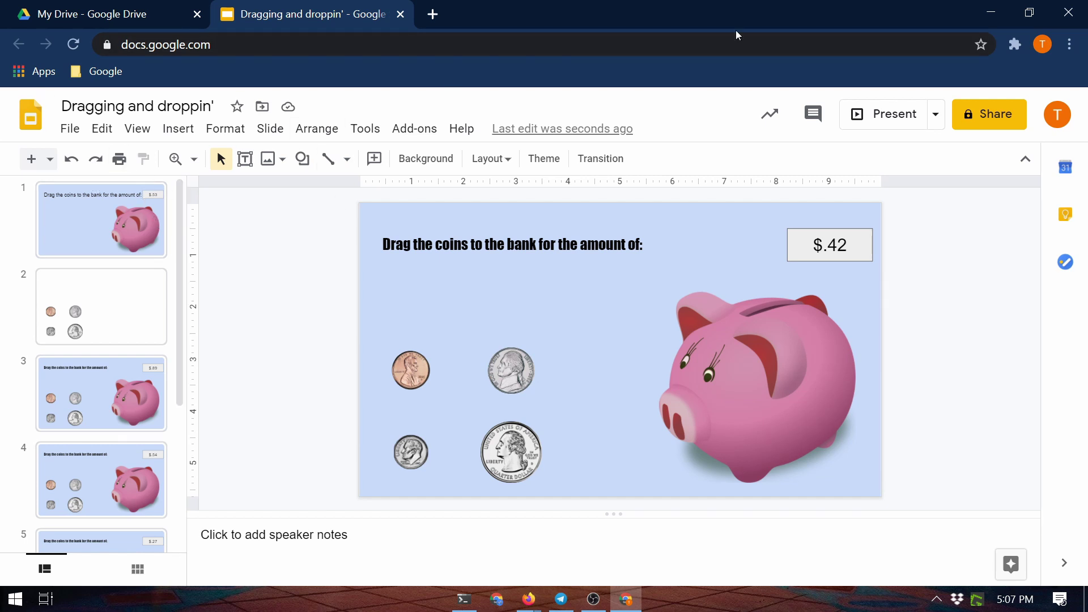
# - Minimize the Chrome window showing the seven-slide deck
pyautogui.click(995, 17)
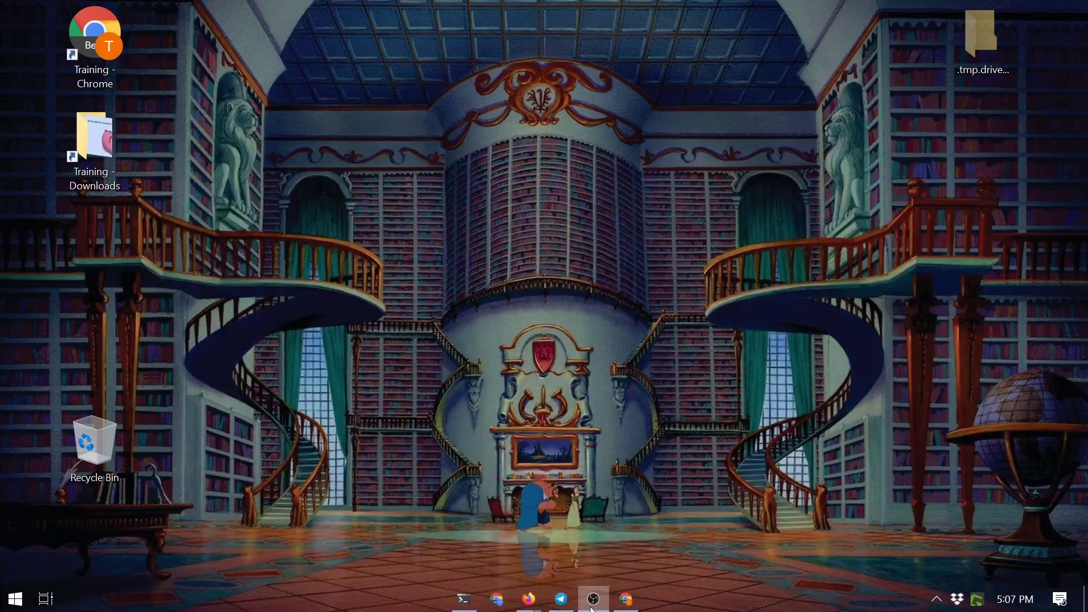